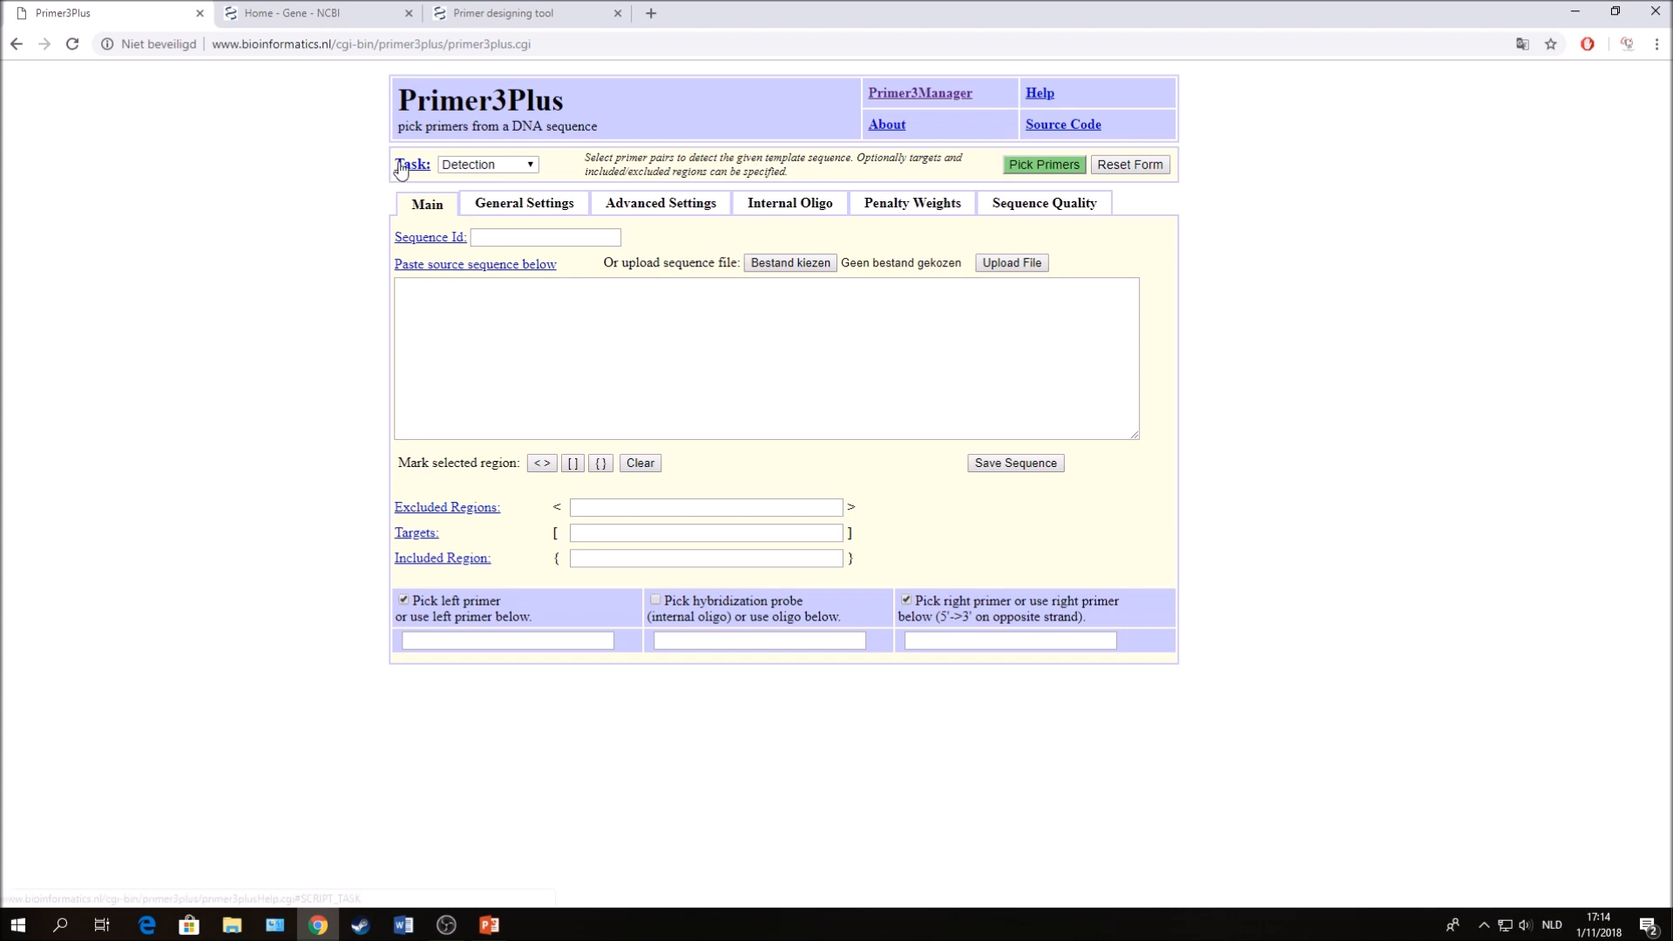
Search the NCBI Gene database for "insulin homo sapiens" and open the human INS gene record.
{"action": "left_click", "coordinate": [306, 16]}
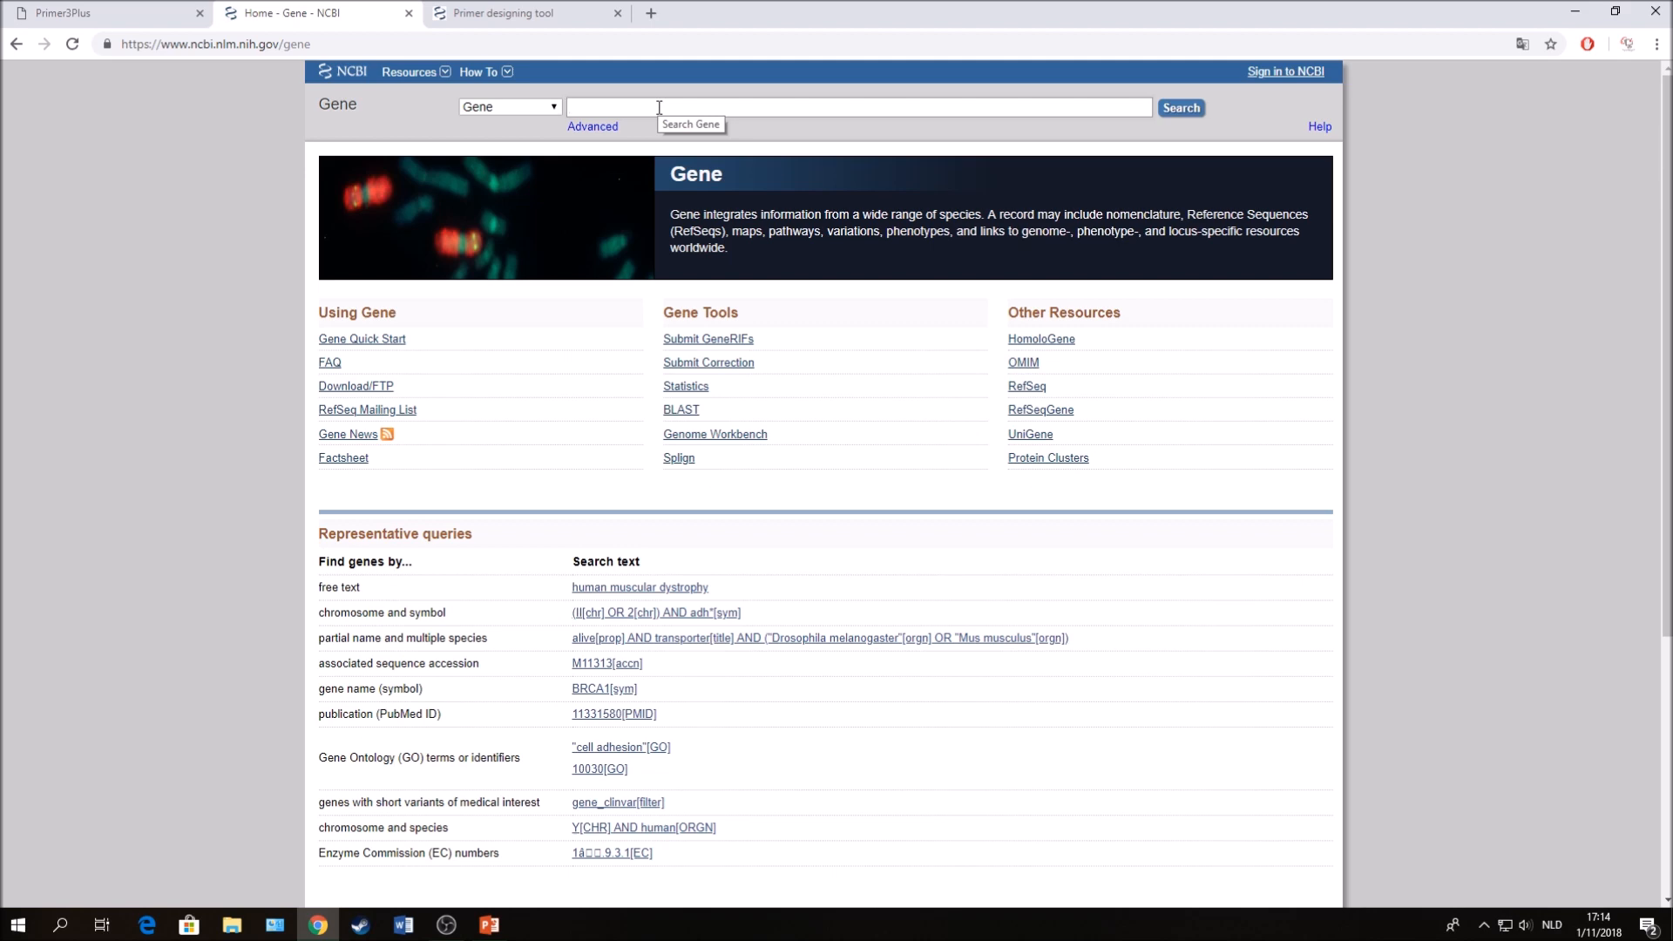
{"action": "type", "text": "insulin homo sapiens"}
{"action": "key", "text": "Return"}
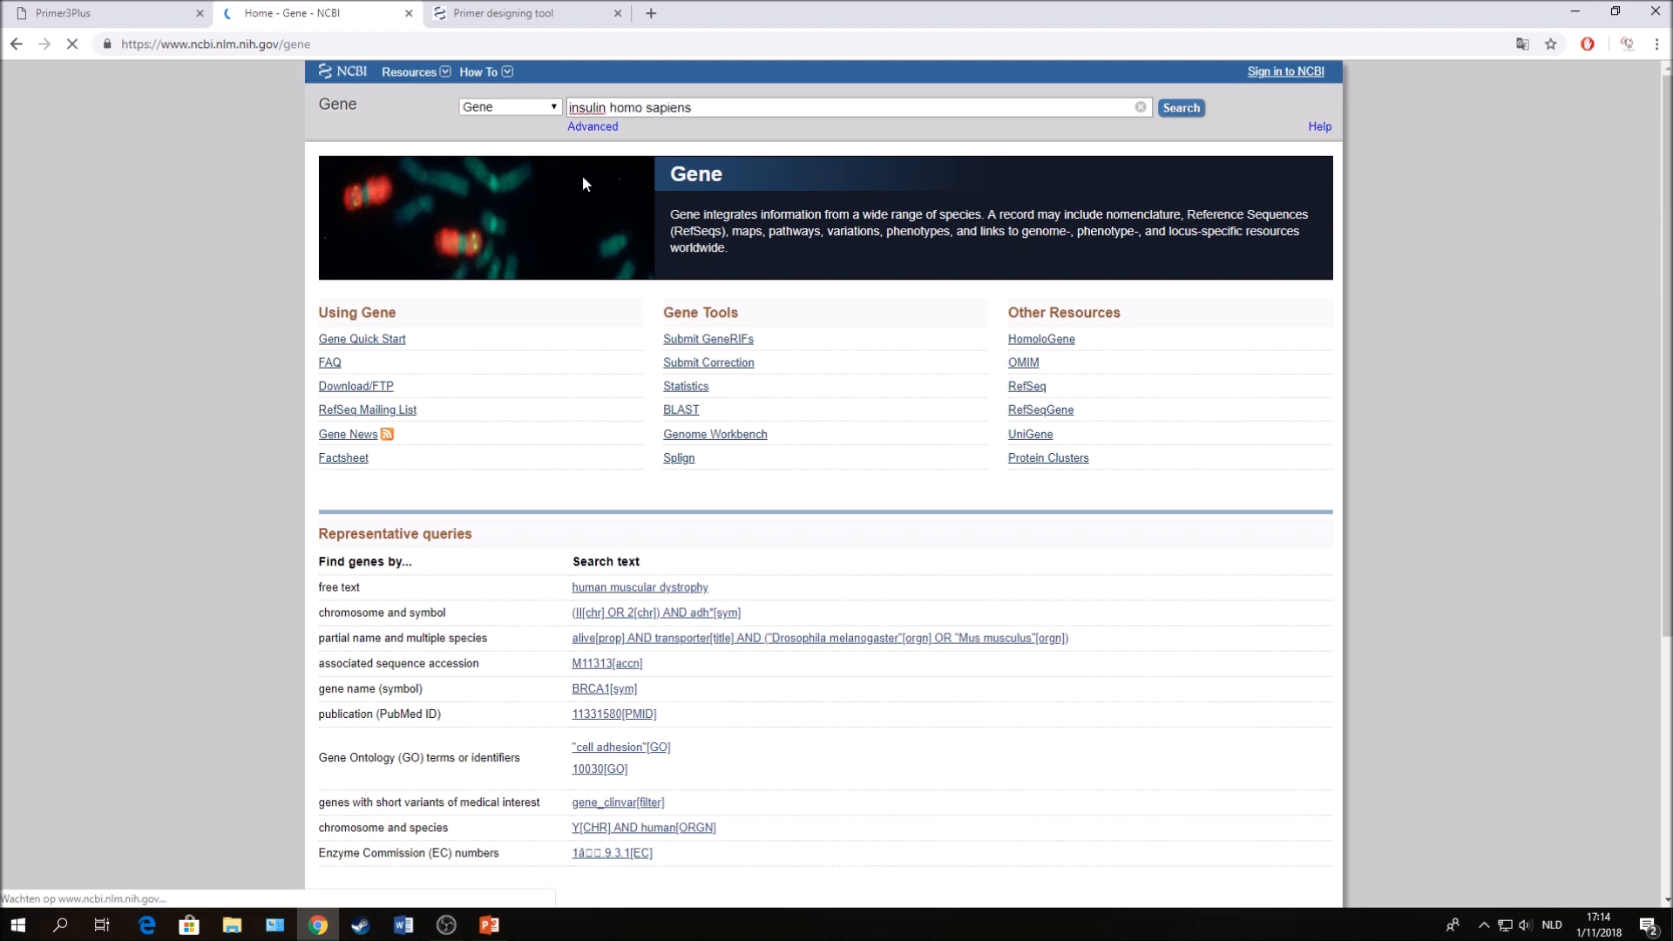
{"action": "scroll", "coordinate": [415, 493], "scroll_direction": "down", "scroll_amount": 1}
{"action": "scroll", "coordinate": [415, 497], "scroll_direction": "down", "scroll_amount": 5}
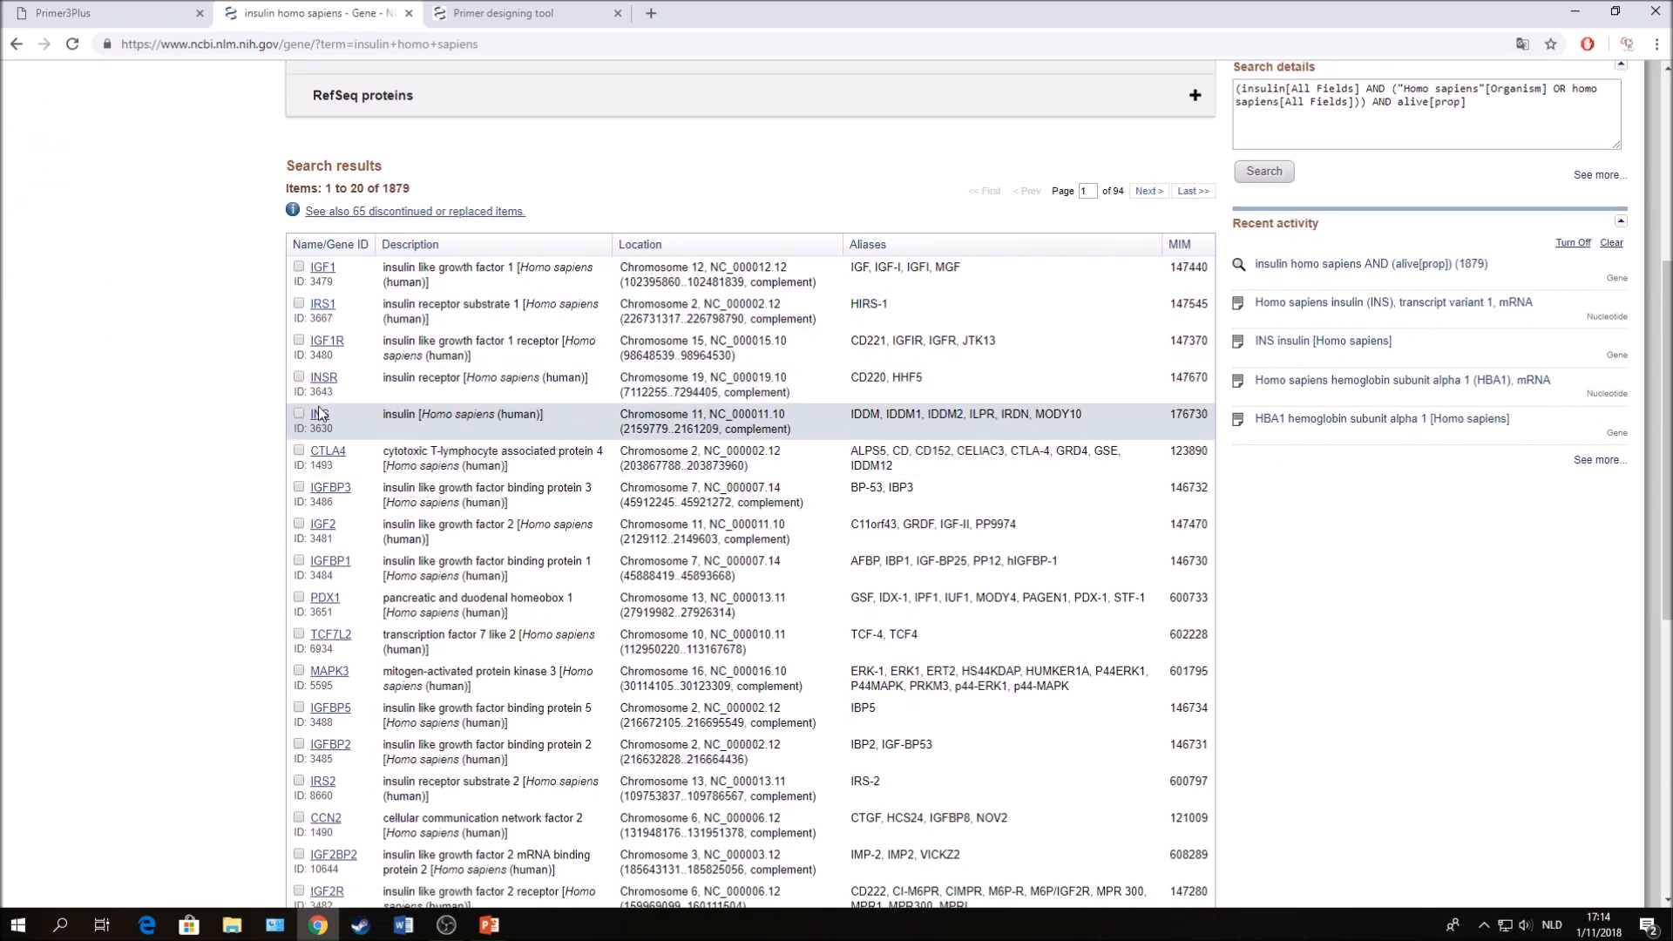
{"action": "left_click", "coordinate": [320, 415]}
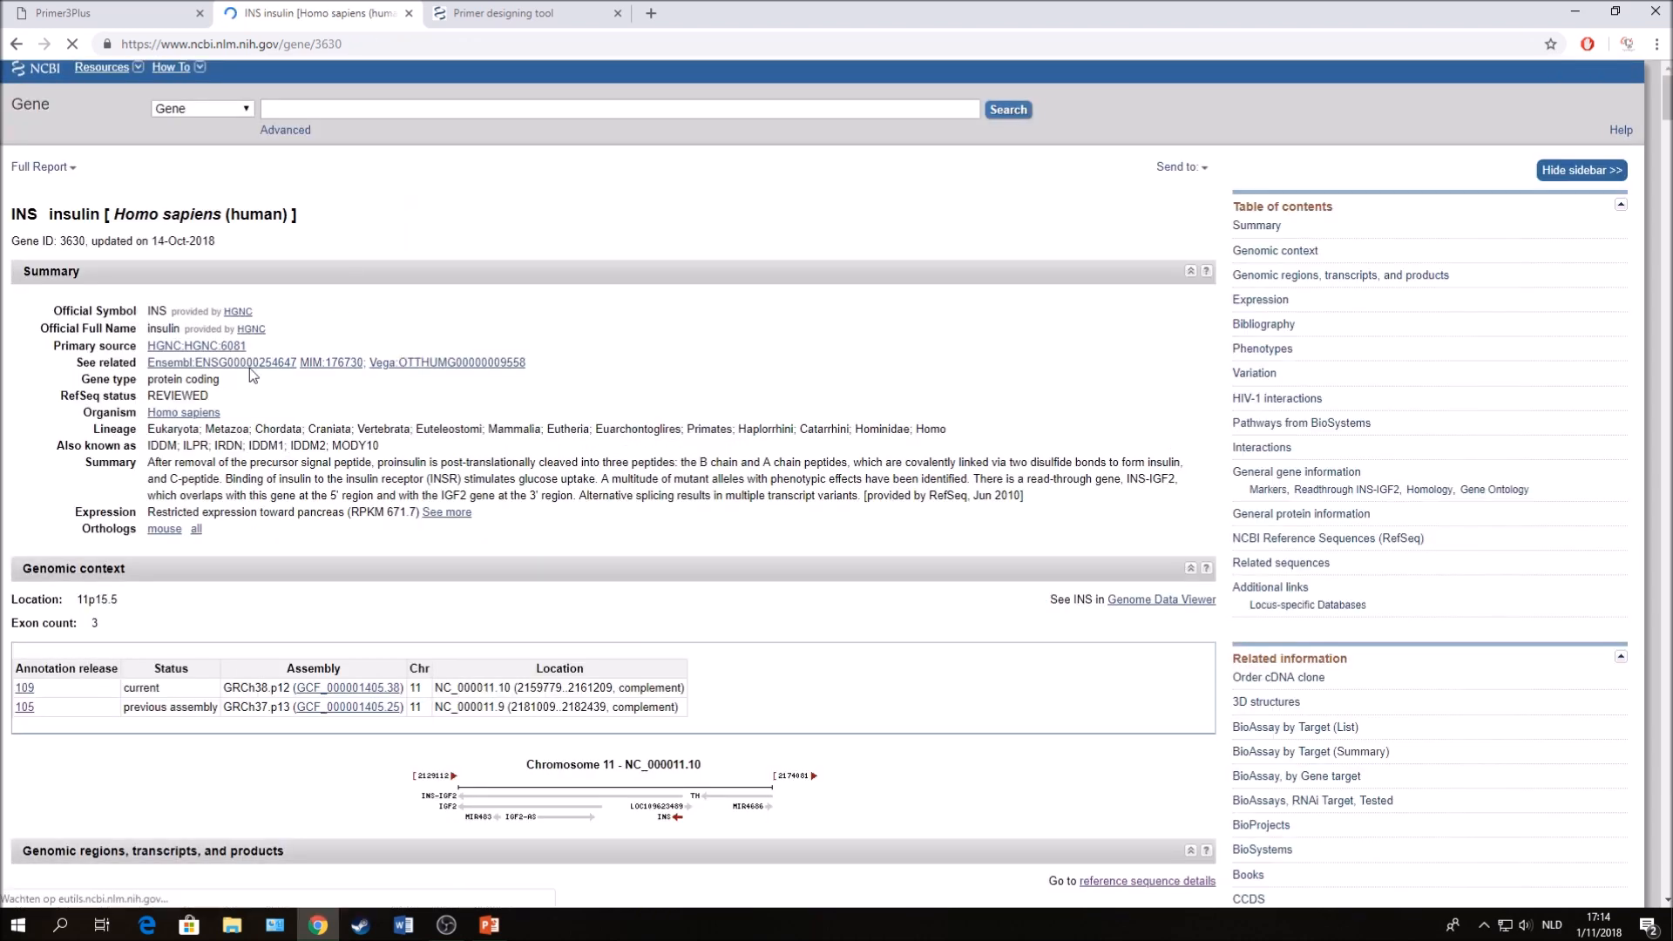
Open the NM_000207.2 transcript variant 1 mRNA record from the gene's NCBI Reference Sequences (RefSeq) section.
{"action": "scroll", "coordinate": [249, 367], "scroll_direction": "down", "scroll_amount": 1}
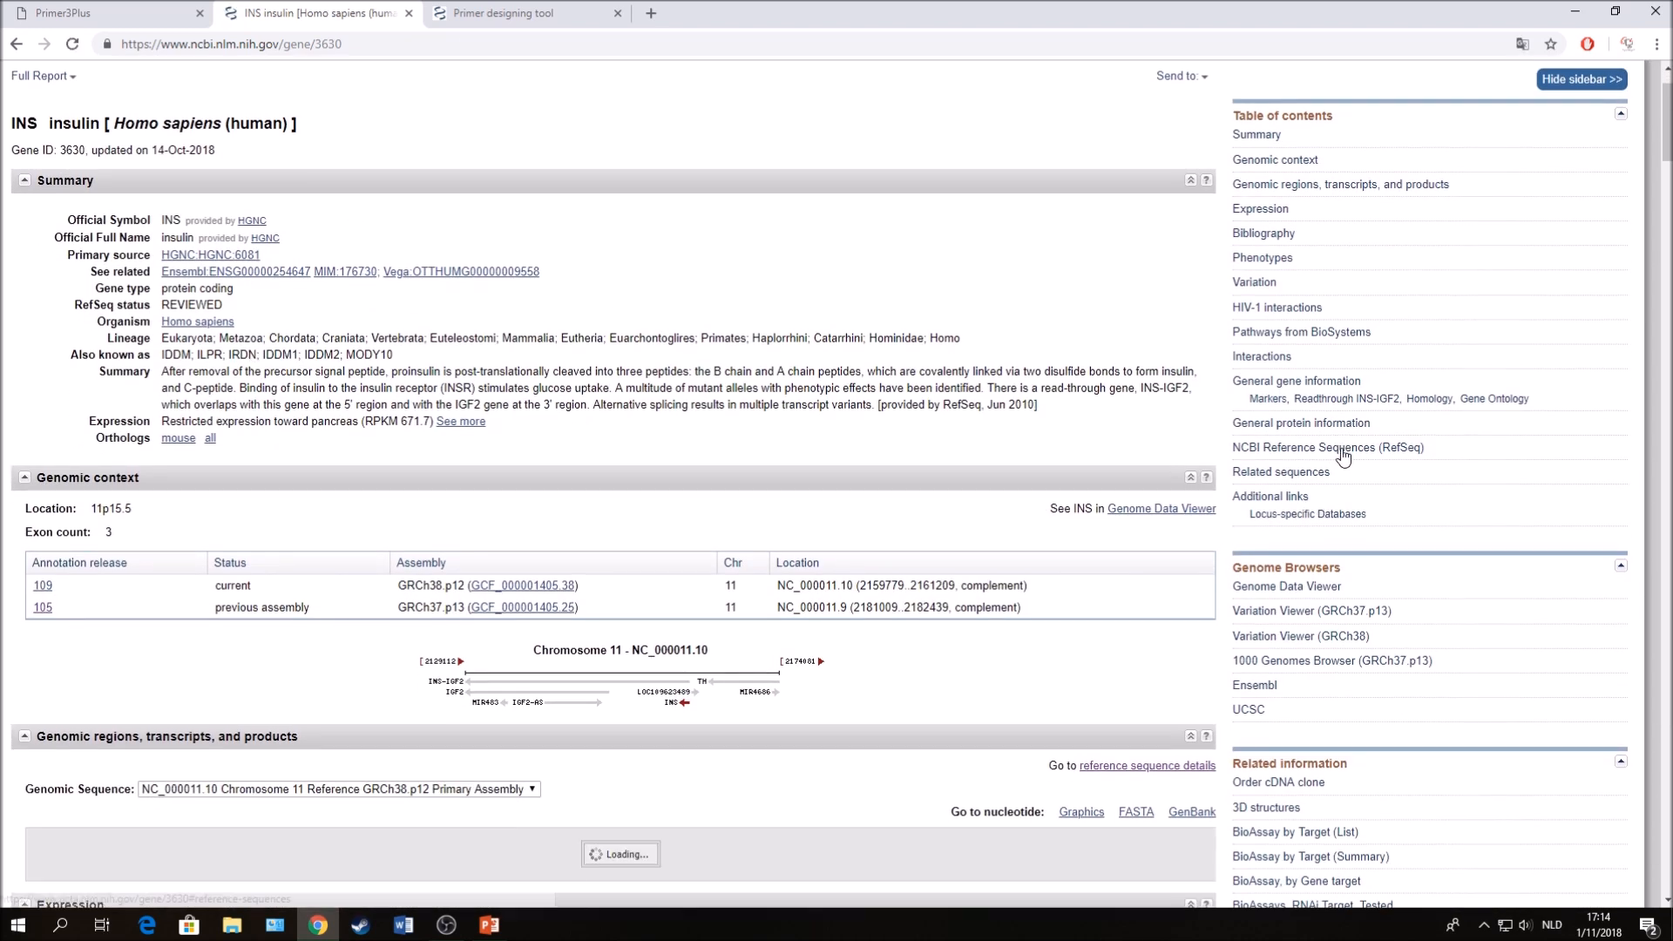
{"action": "left_click", "coordinate": [1377, 448]}
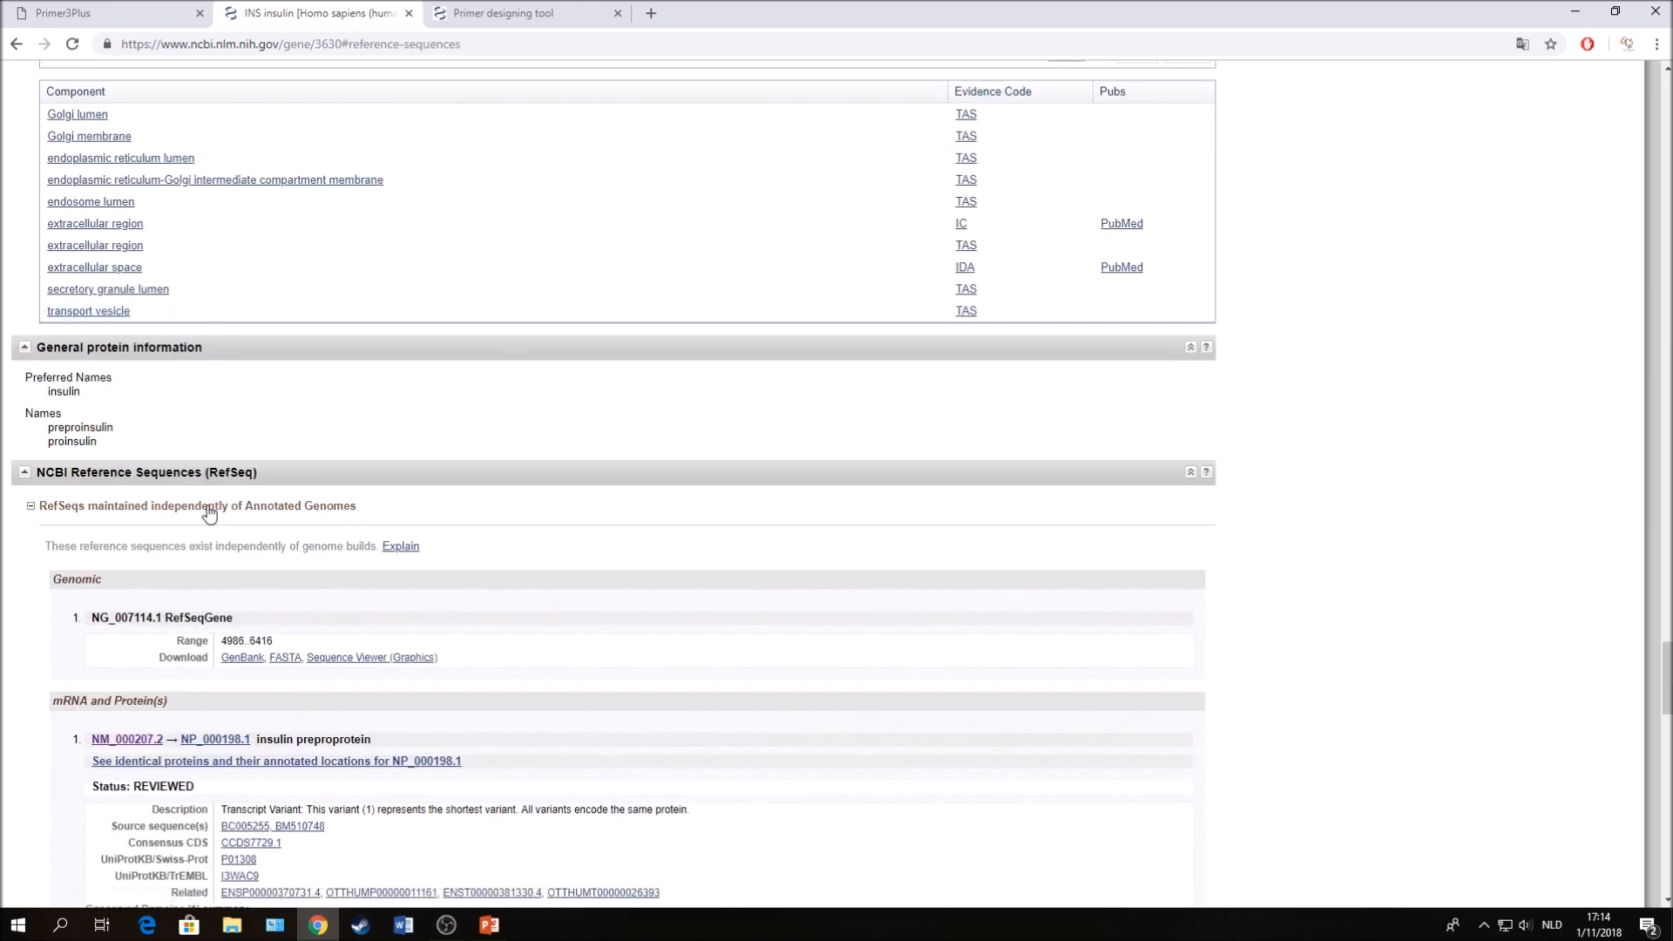
{"action": "scroll", "coordinate": [207, 506], "scroll_direction": "down", "scroll_amount": 4}
{"action": "scroll", "coordinate": [109, 366], "scroll_direction": "down", "scroll_amount": 4}
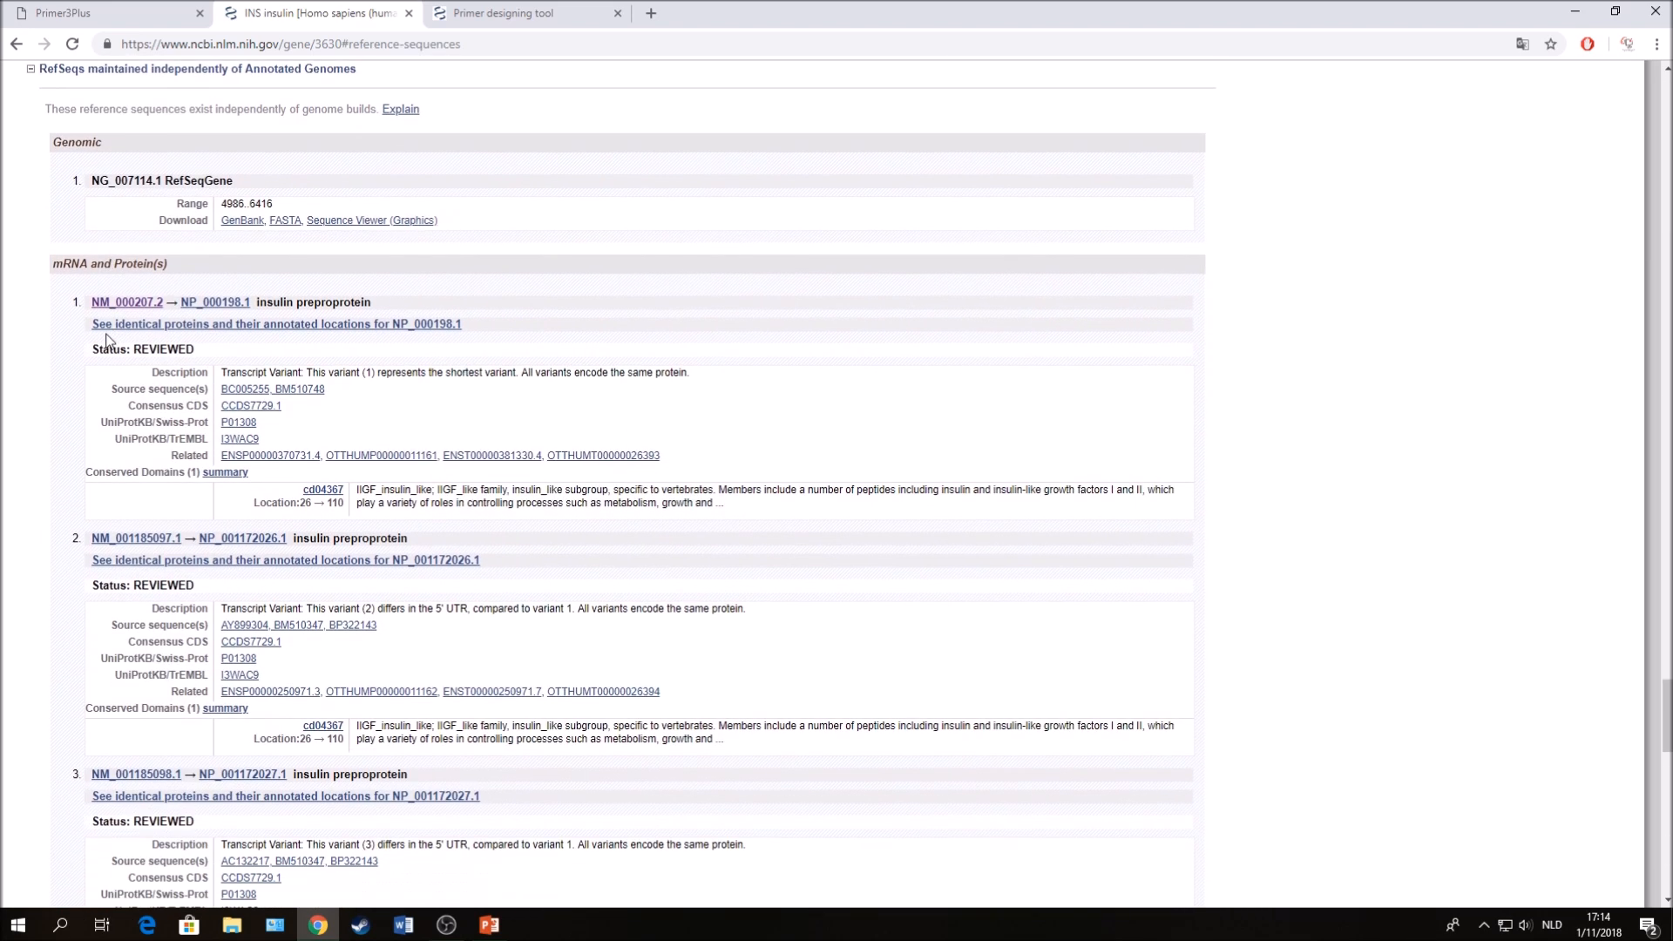
{"action": "scroll", "coordinate": [103, 784], "scroll_direction": "down", "scroll_amount": 1}
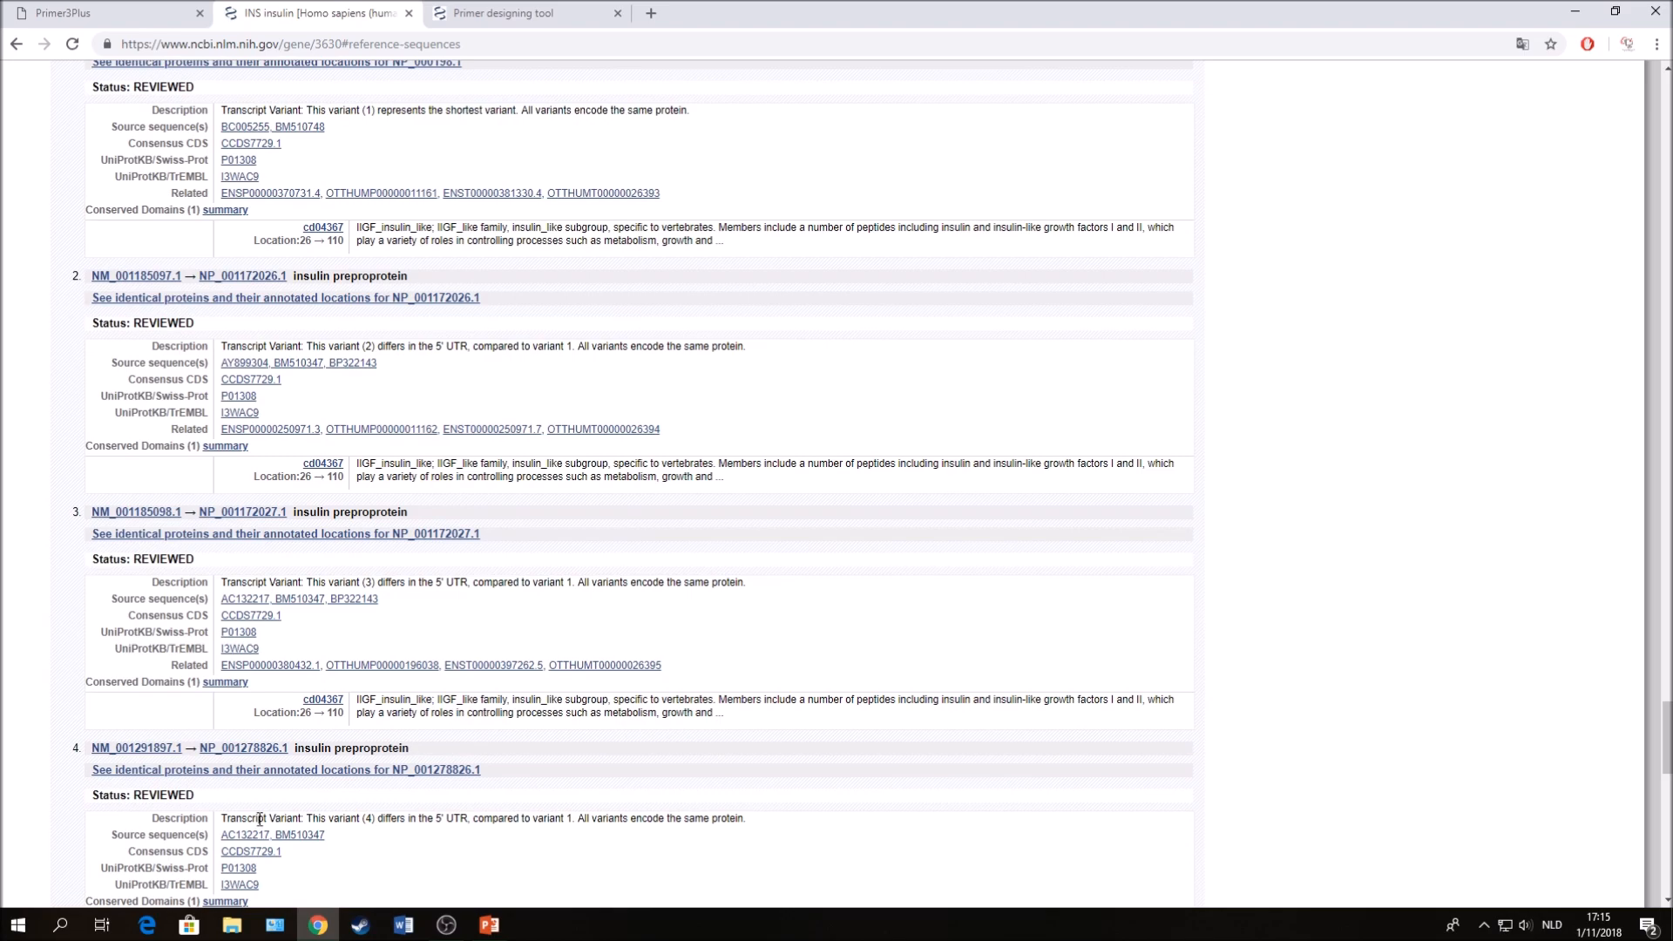
{"action": "scroll", "coordinate": [258, 815], "scroll_direction": "down", "scroll_amount": 1}
{"action": "scroll", "coordinate": [102, 680], "scroll_direction": "up", "scroll_amount": 2}
{"action": "scroll", "coordinate": [151, 319], "scroll_direction": "up", "scroll_amount": 2}
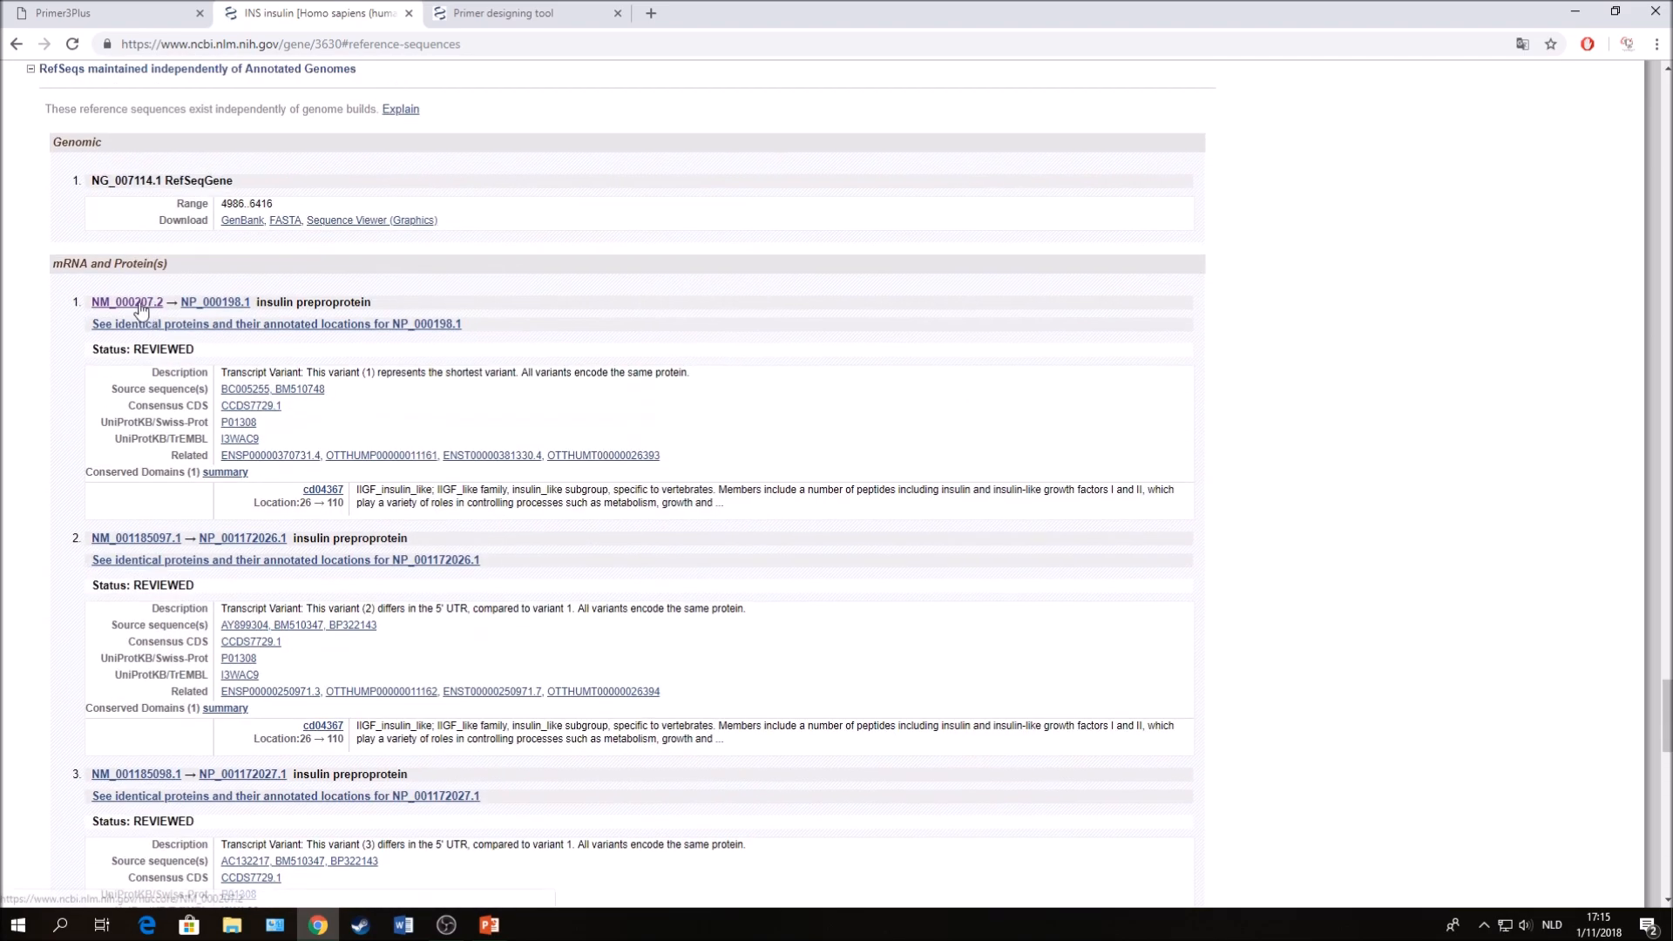
{"action": "left_click", "coordinate": [135, 302]}
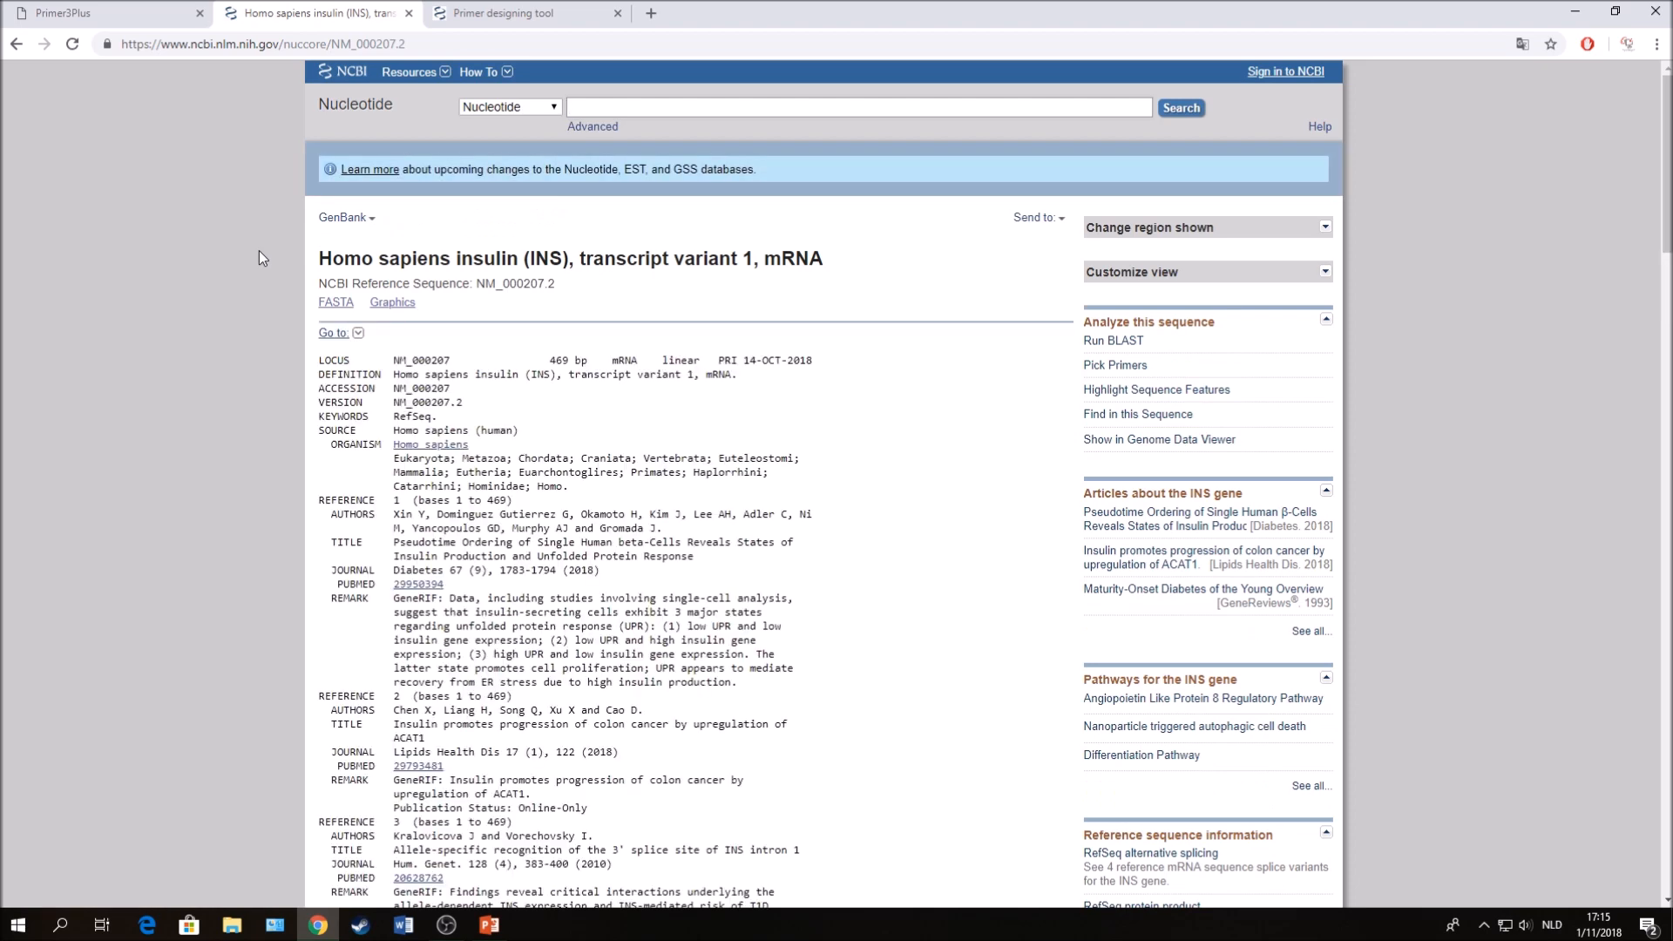
Copy the transcript's complete FASTA sequence, including its header line, and paste it into Primer3Plus as the source sequence.
{"action": "left_click", "coordinate": [329, 302]}
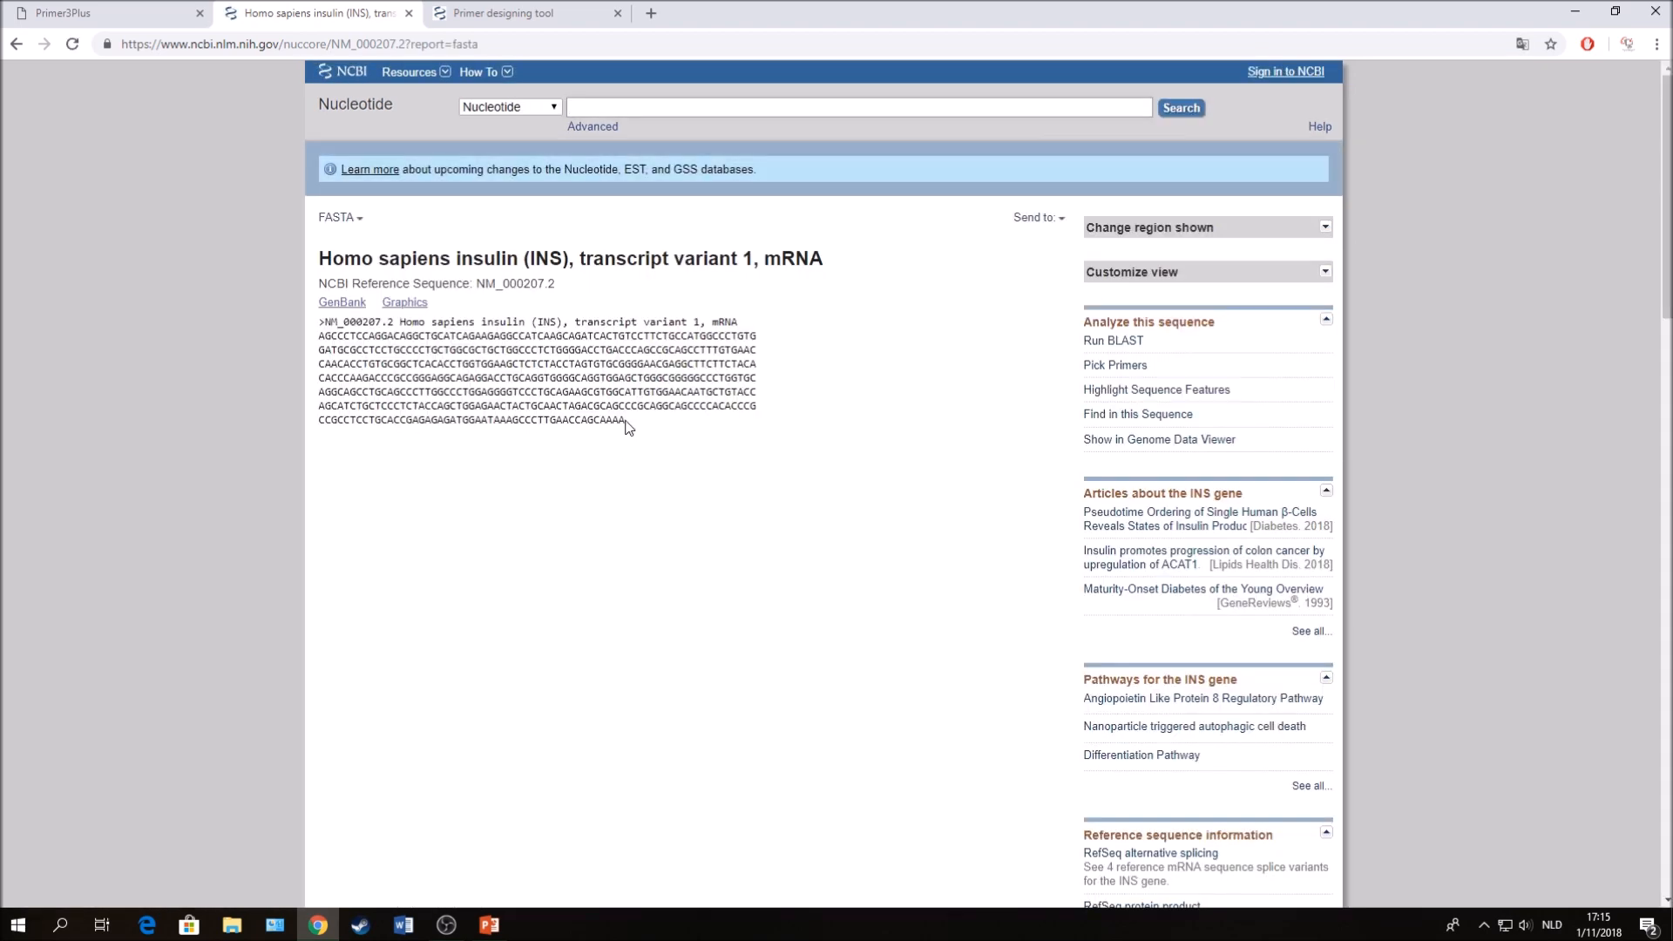
{"action": "left_click_drag", "start_coordinate": [624, 422], "coordinate": [316, 323]}
{"action": "key", "text": "ctrl+c"}
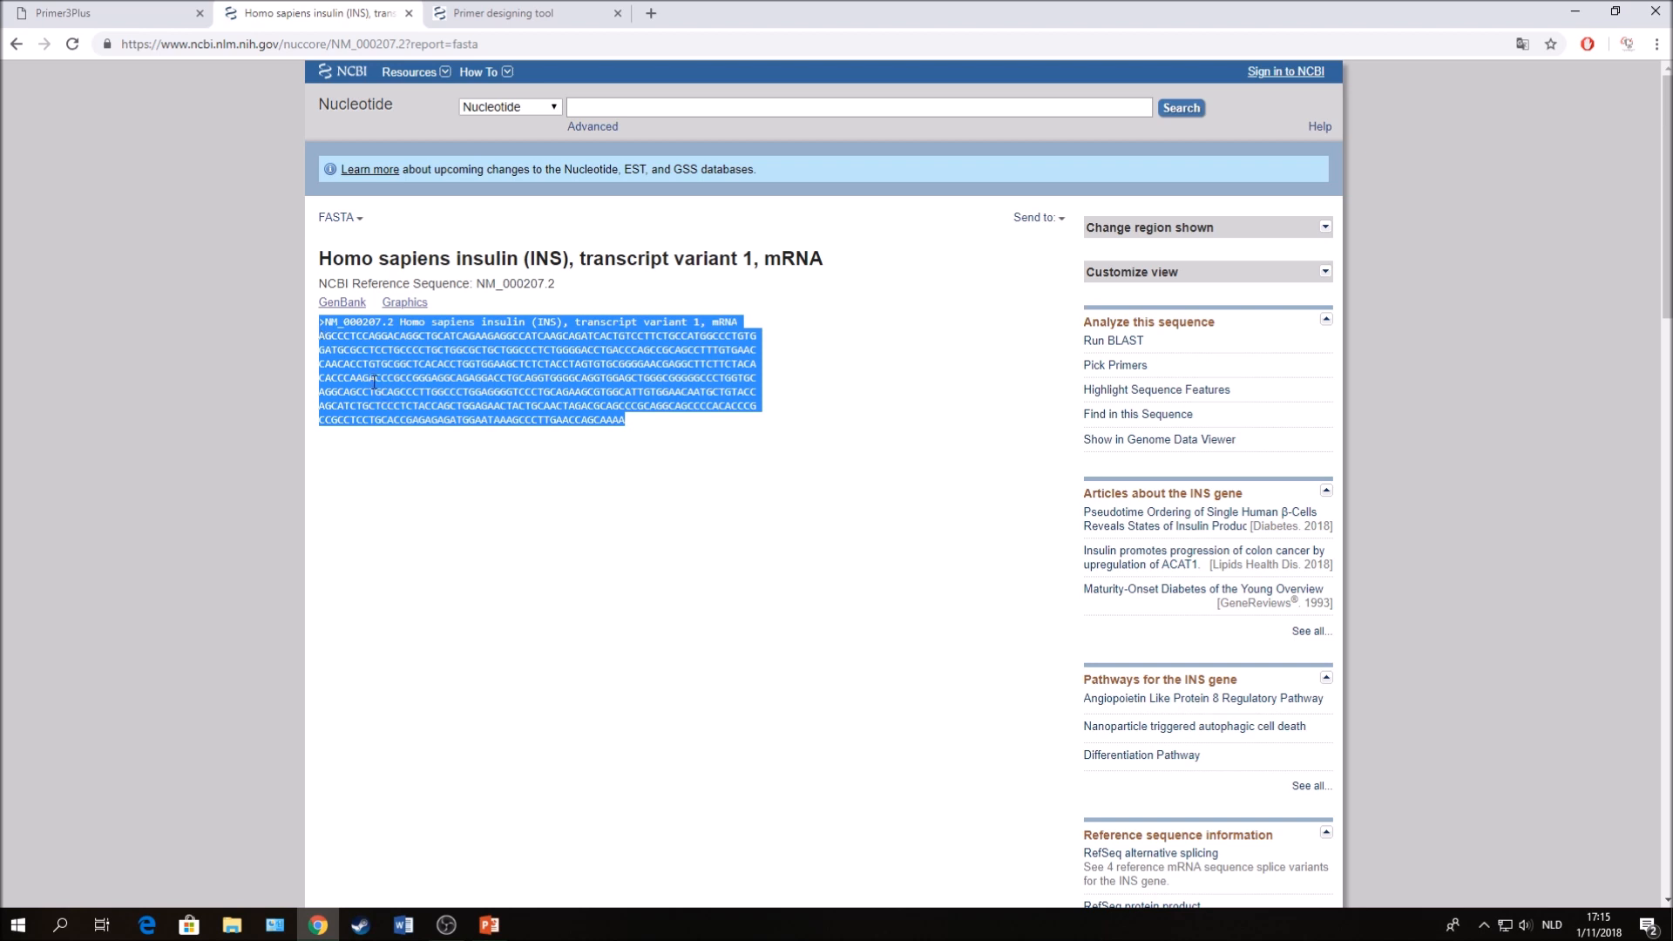
{"action": "left_click", "coordinate": [57, 12]}
{"action": "left_click", "coordinate": [532, 328]}
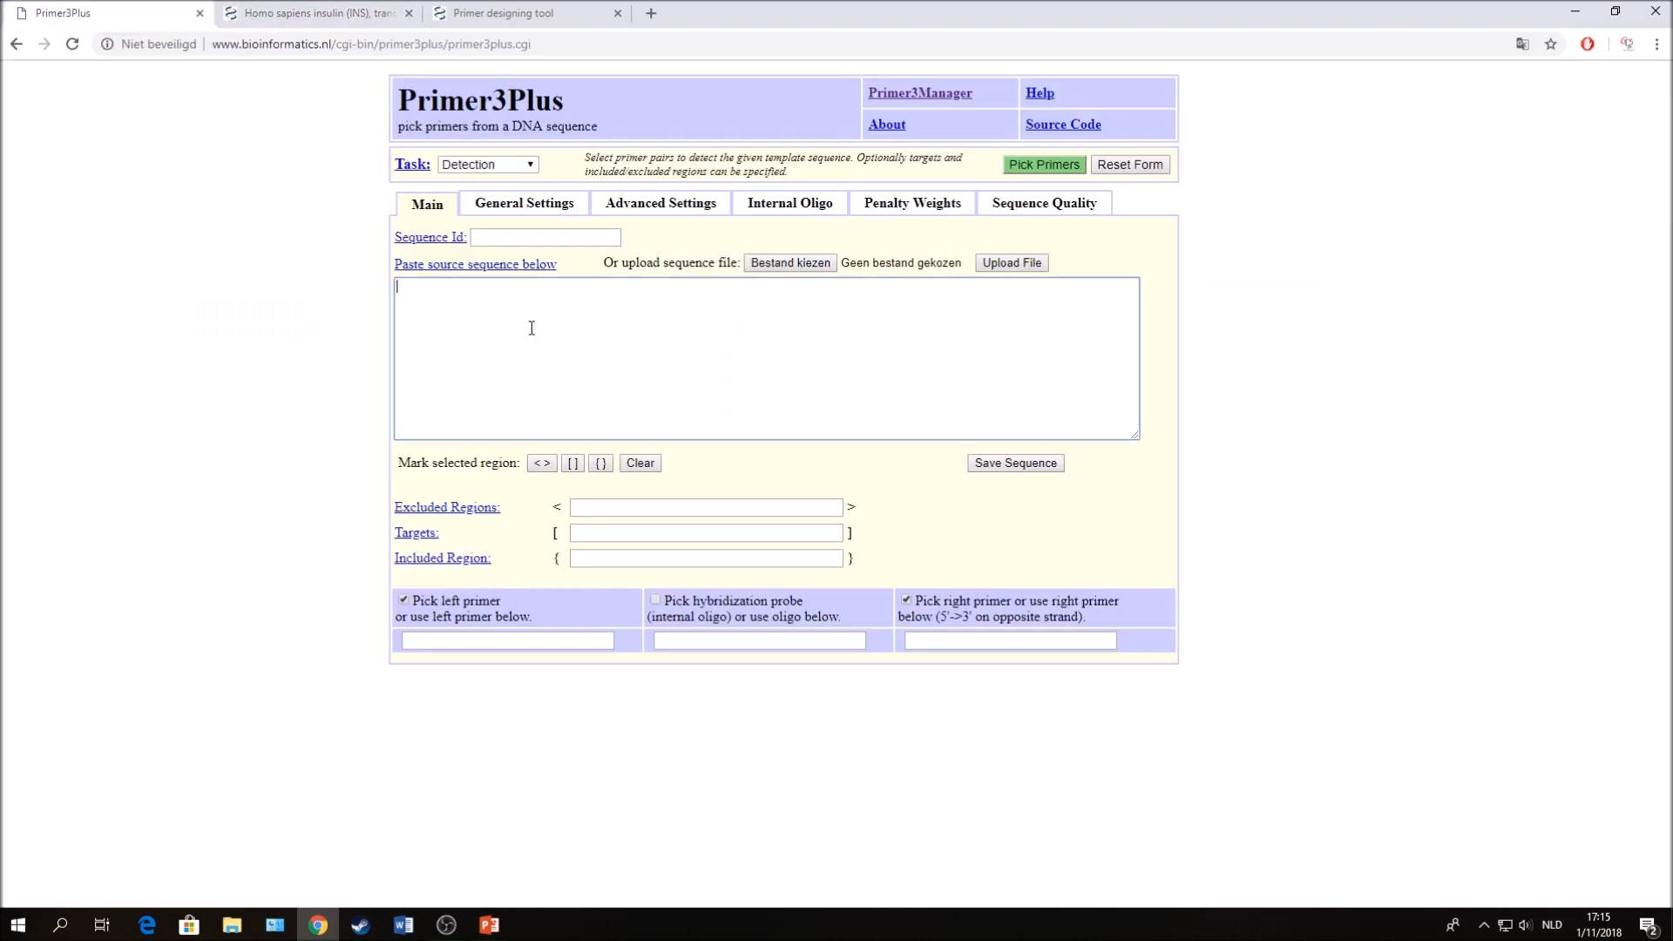
{"action": "key", "text": "ctrl+v"}
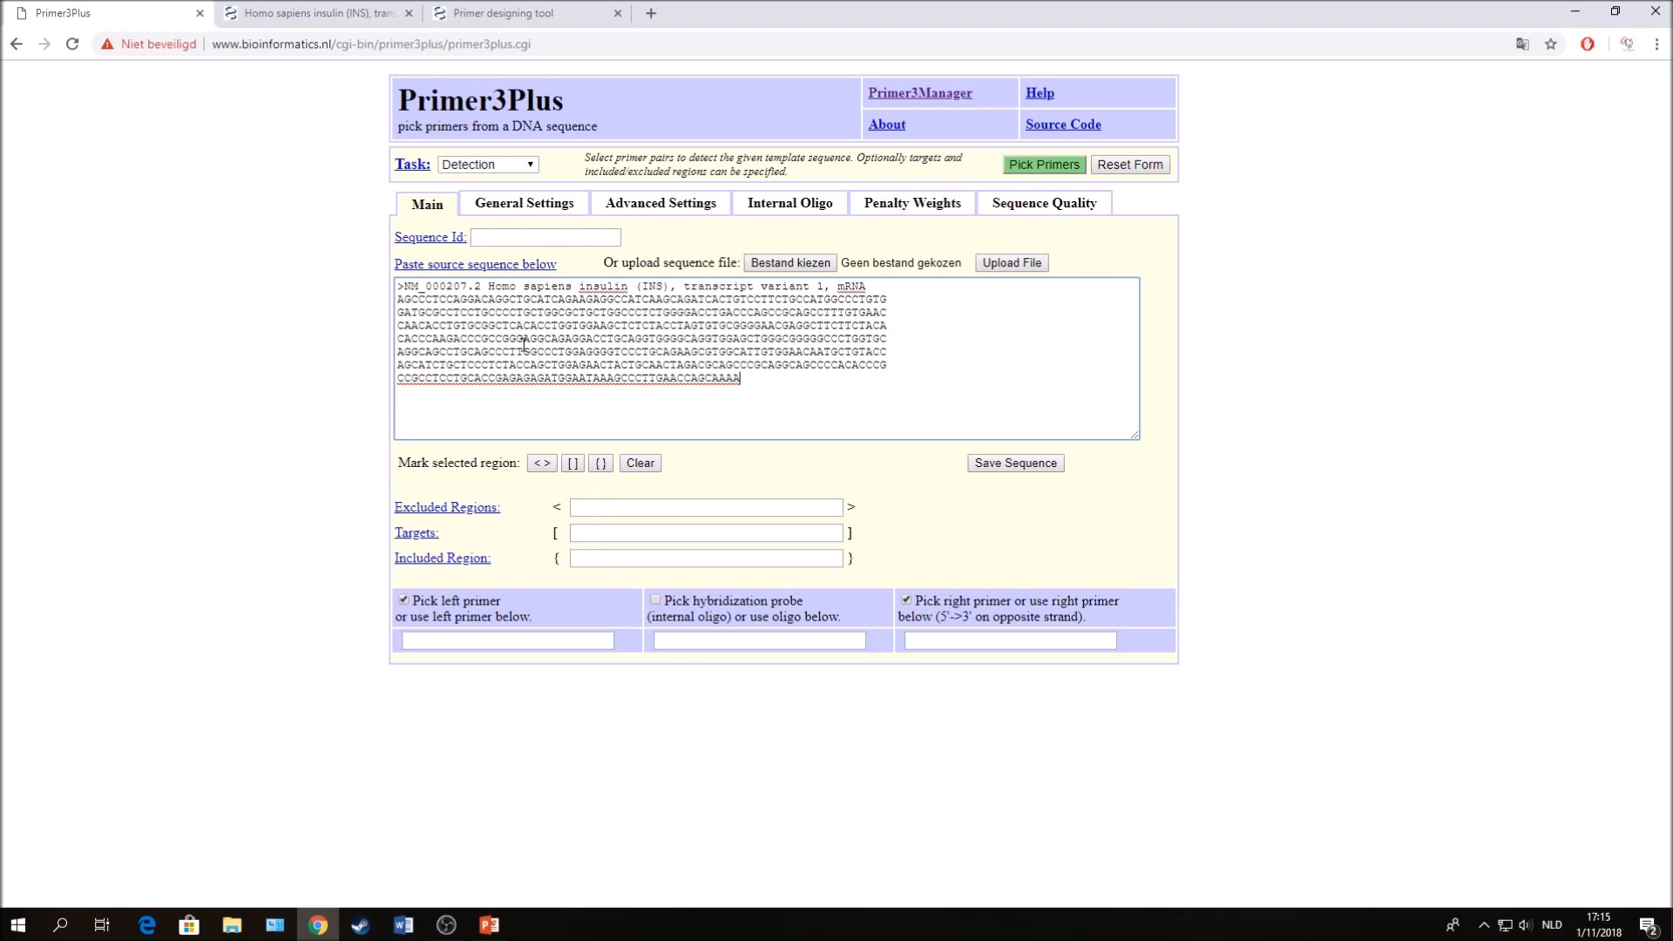
Review the primer size and melting temperature limits in the general settings, then return to the main sequence form.
{"action": "left_click", "coordinate": [519, 208]}
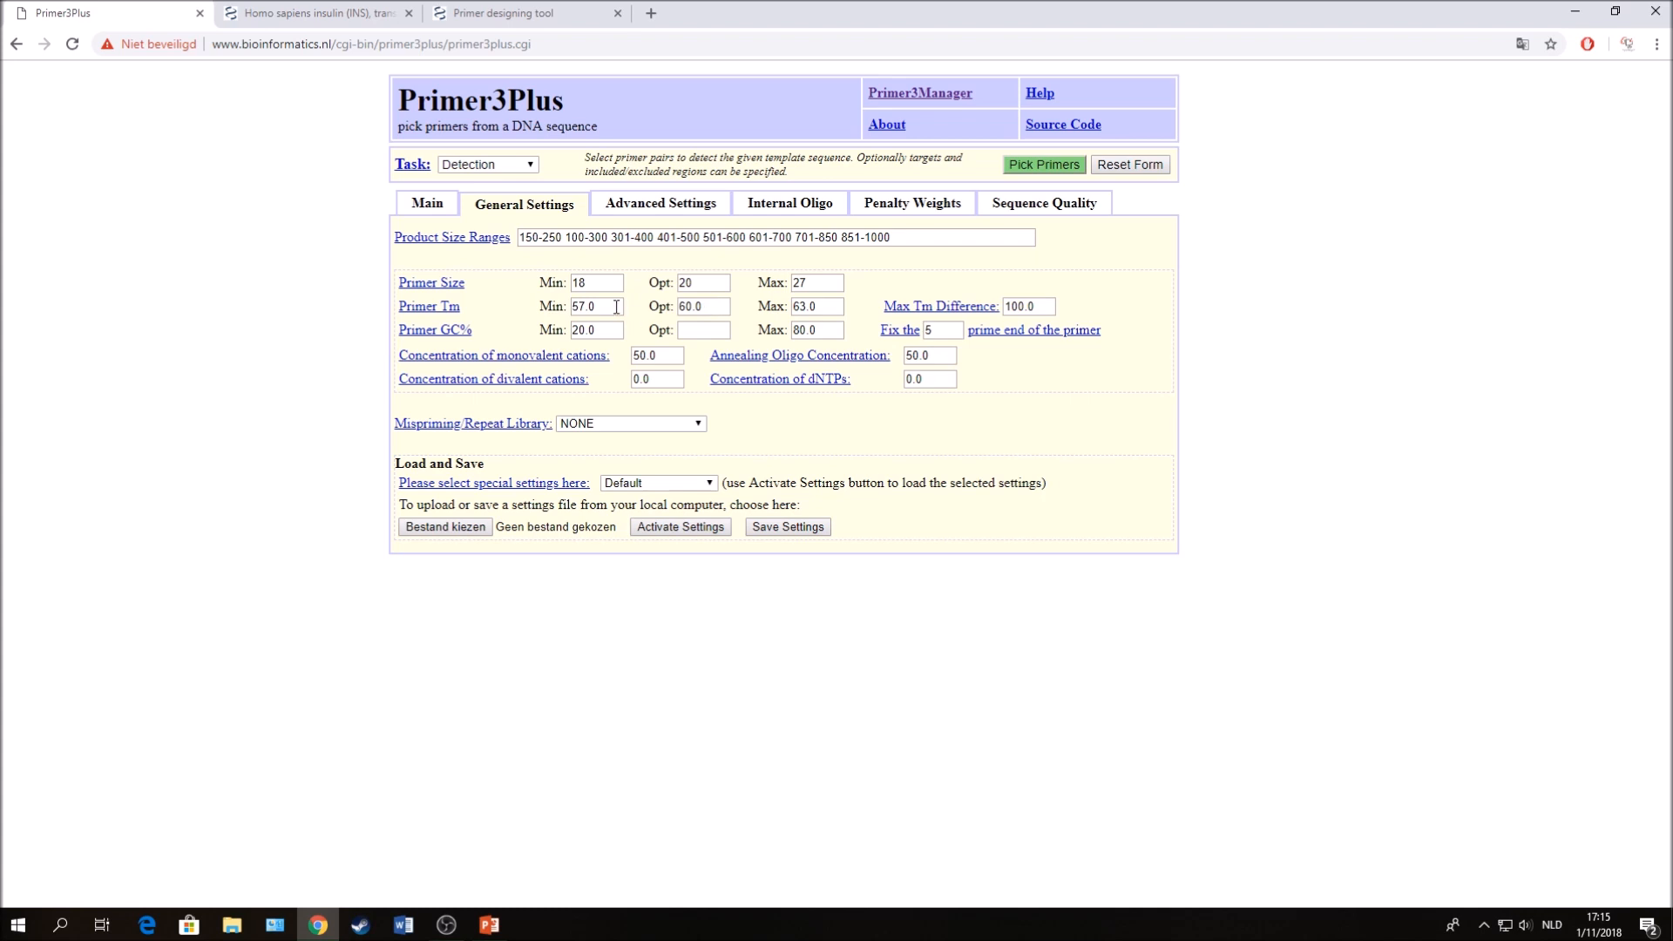
{"action": "left_click_drag", "start_coordinate": [591, 283], "coordinate": [573, 285]}
{"action": "mouse_move", "coordinate": [812, 287]}
{"action": "left_mouse_down"}
{"action": "mouse_move", "coordinate": [793, 288]}
{"action": "mouse_move", "coordinate": [801, 309]}
{"action": "left_mouse_up"}
{"action": "left_click", "coordinate": [509, 296]}
{"action": "left_click", "coordinate": [435, 208]}
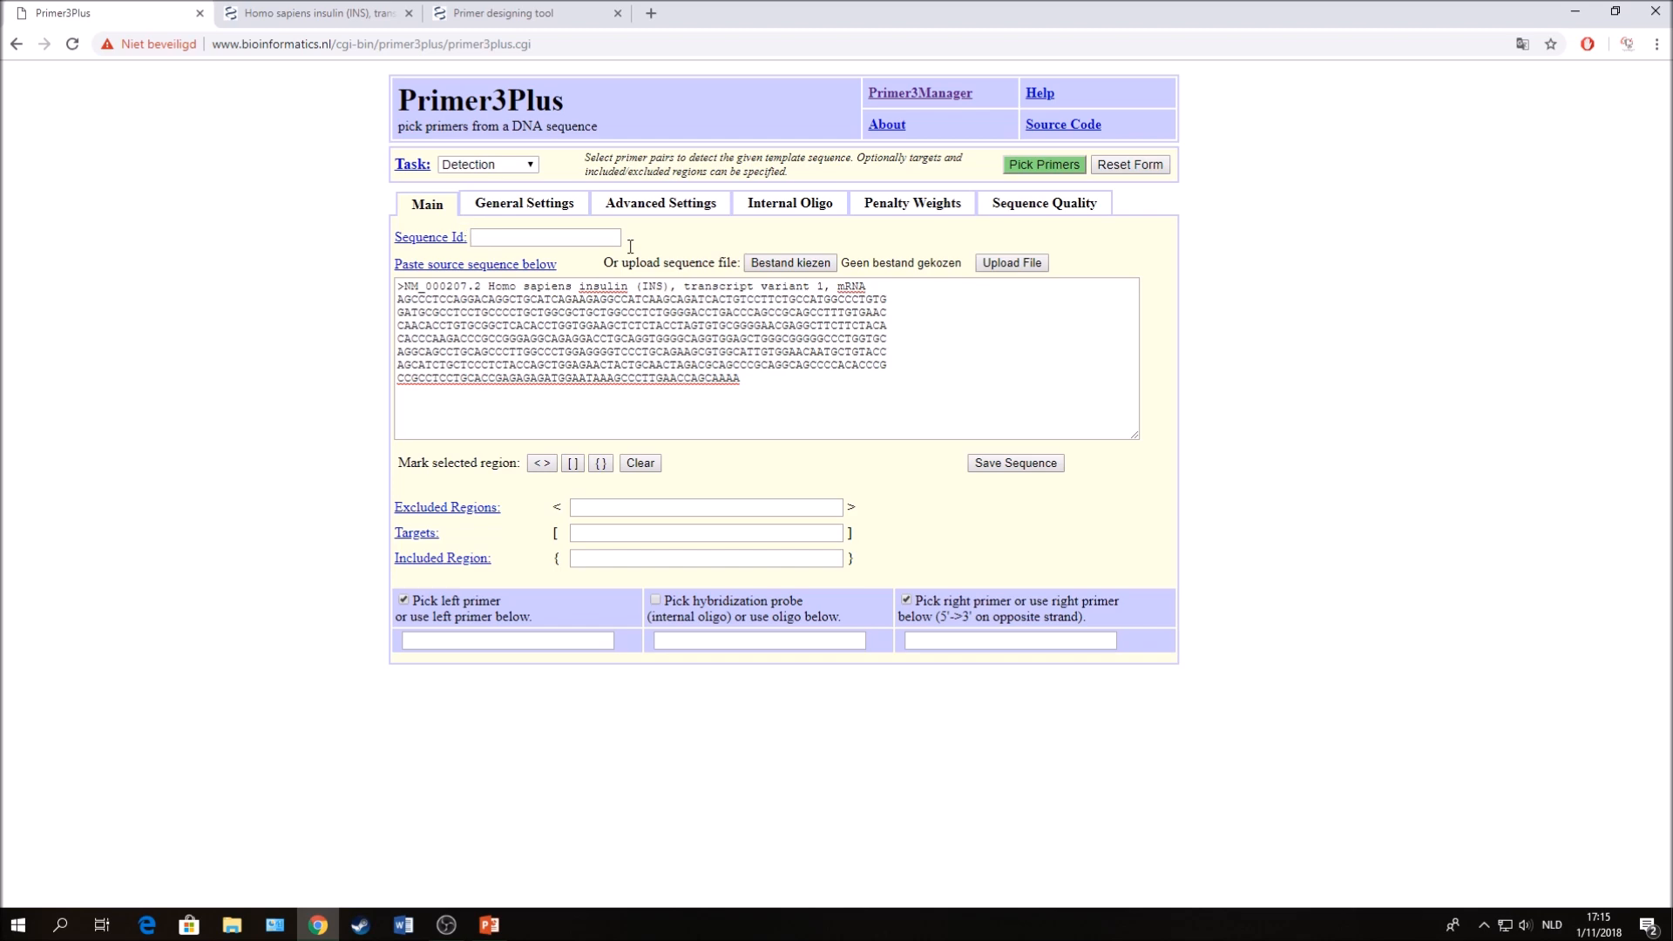
Pick primers for the whole sequence and examine the proposed pairs, especially pair 1's sequence, start, length, Tm, GC content and product size.
{"action": "left_click", "coordinate": [1016, 169]}
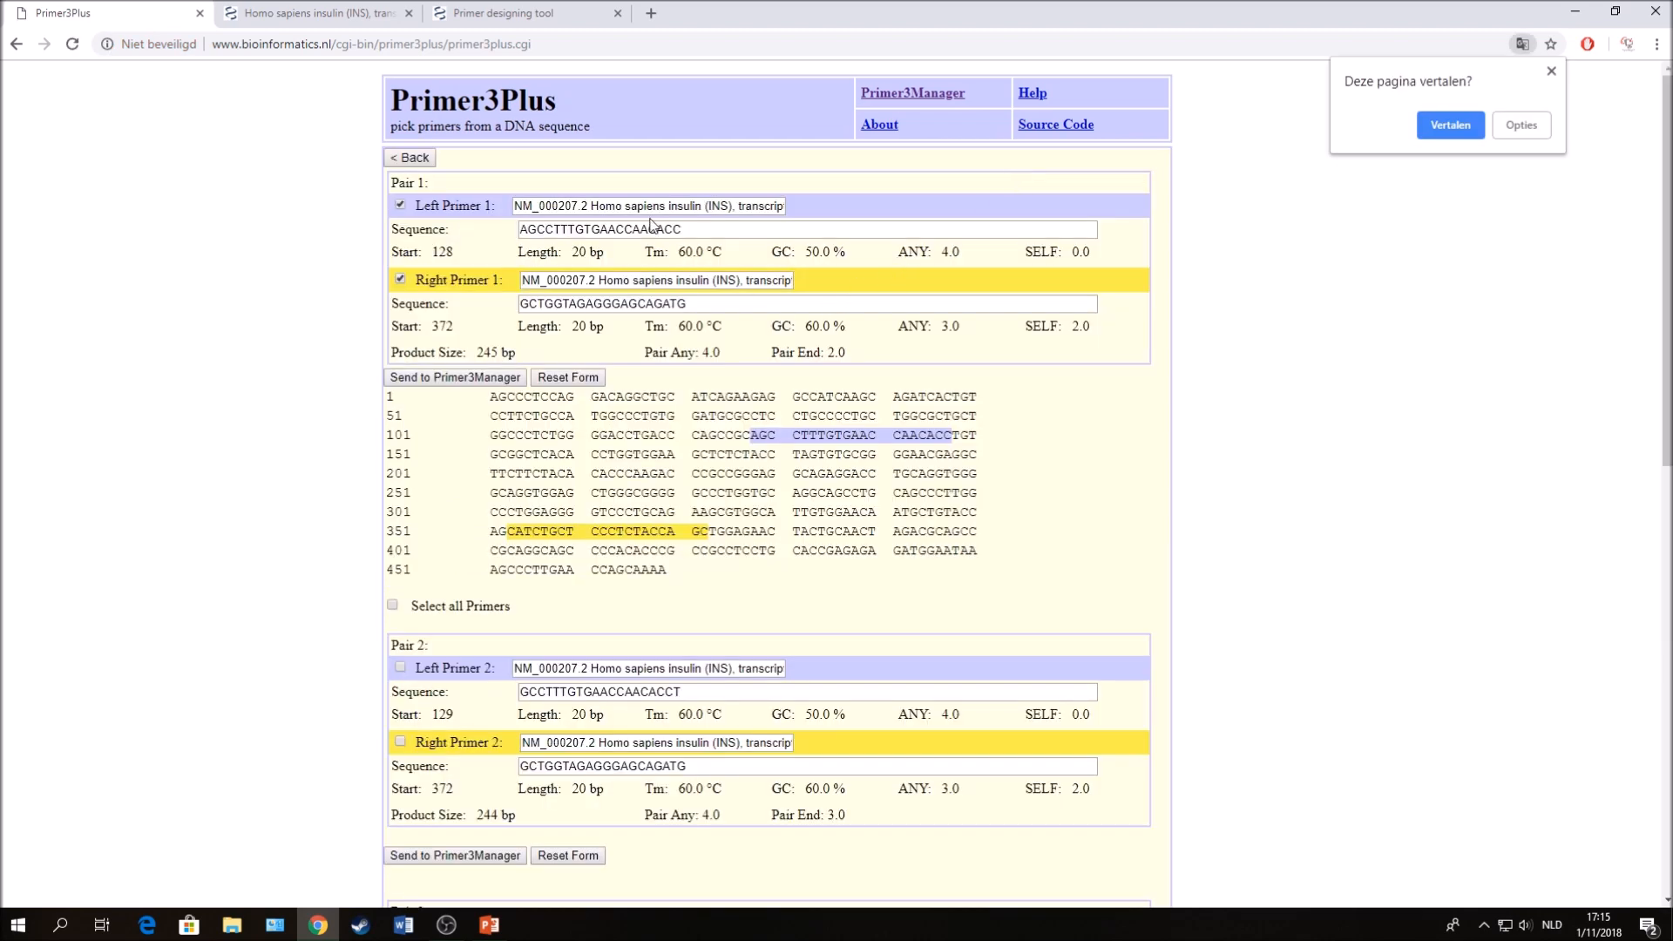
{"action": "scroll", "coordinate": [580, 228], "scroll_direction": "down", "scroll_amount": 10}
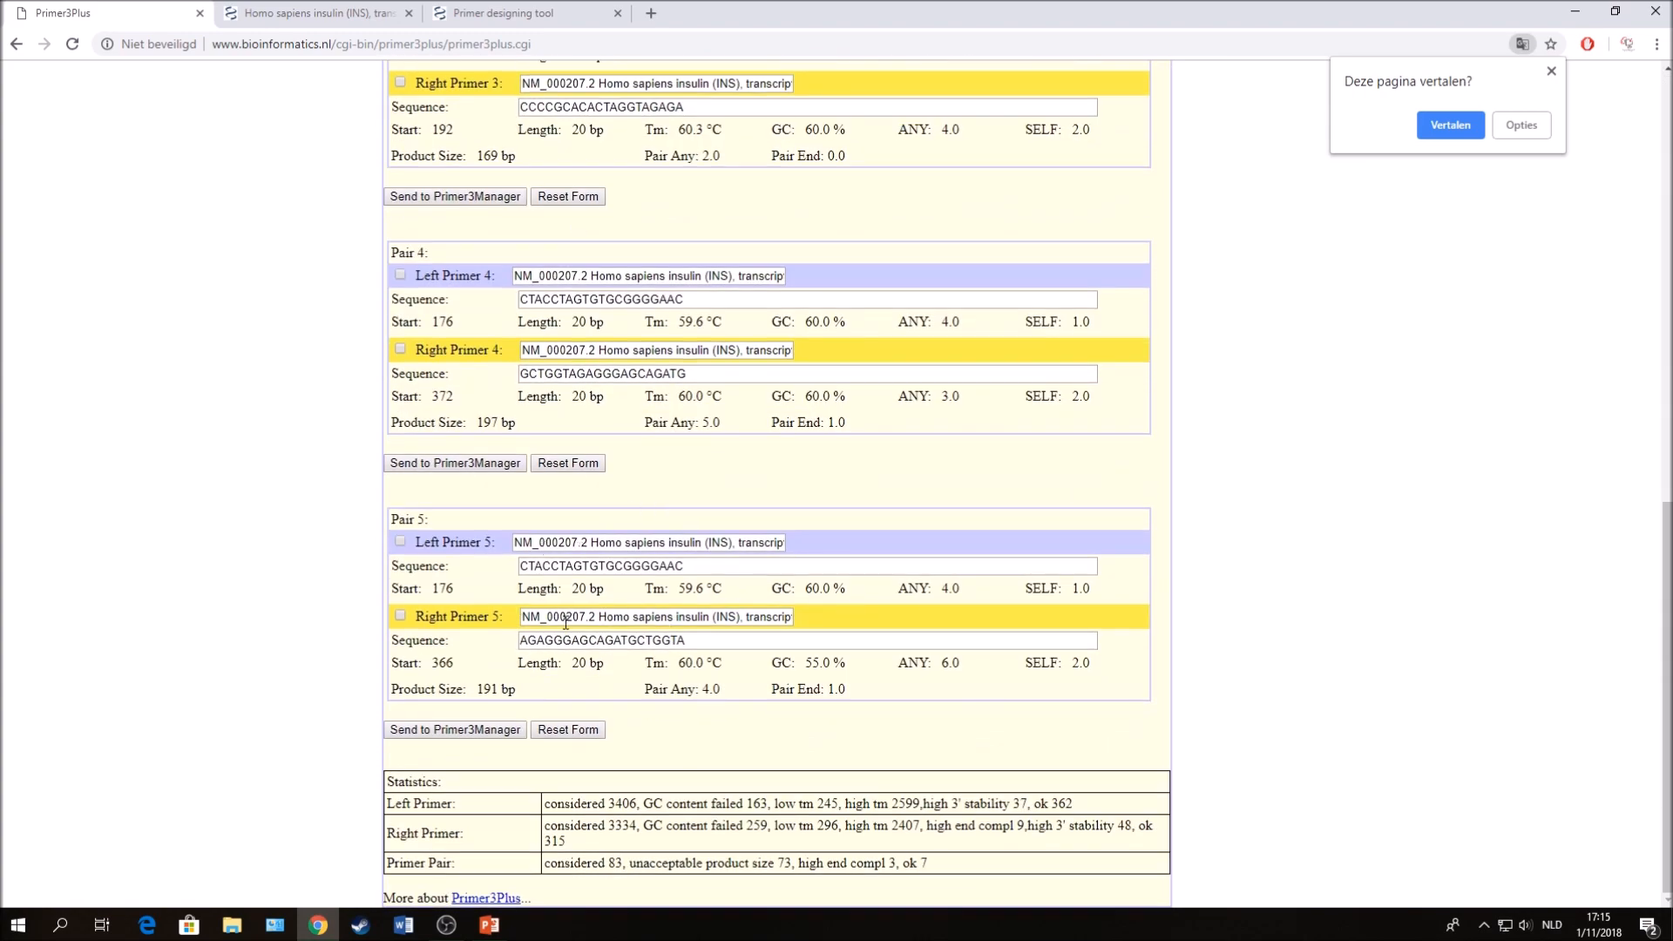
{"action": "scroll", "coordinate": [563, 542], "scroll_direction": "up", "scroll_amount": 10}
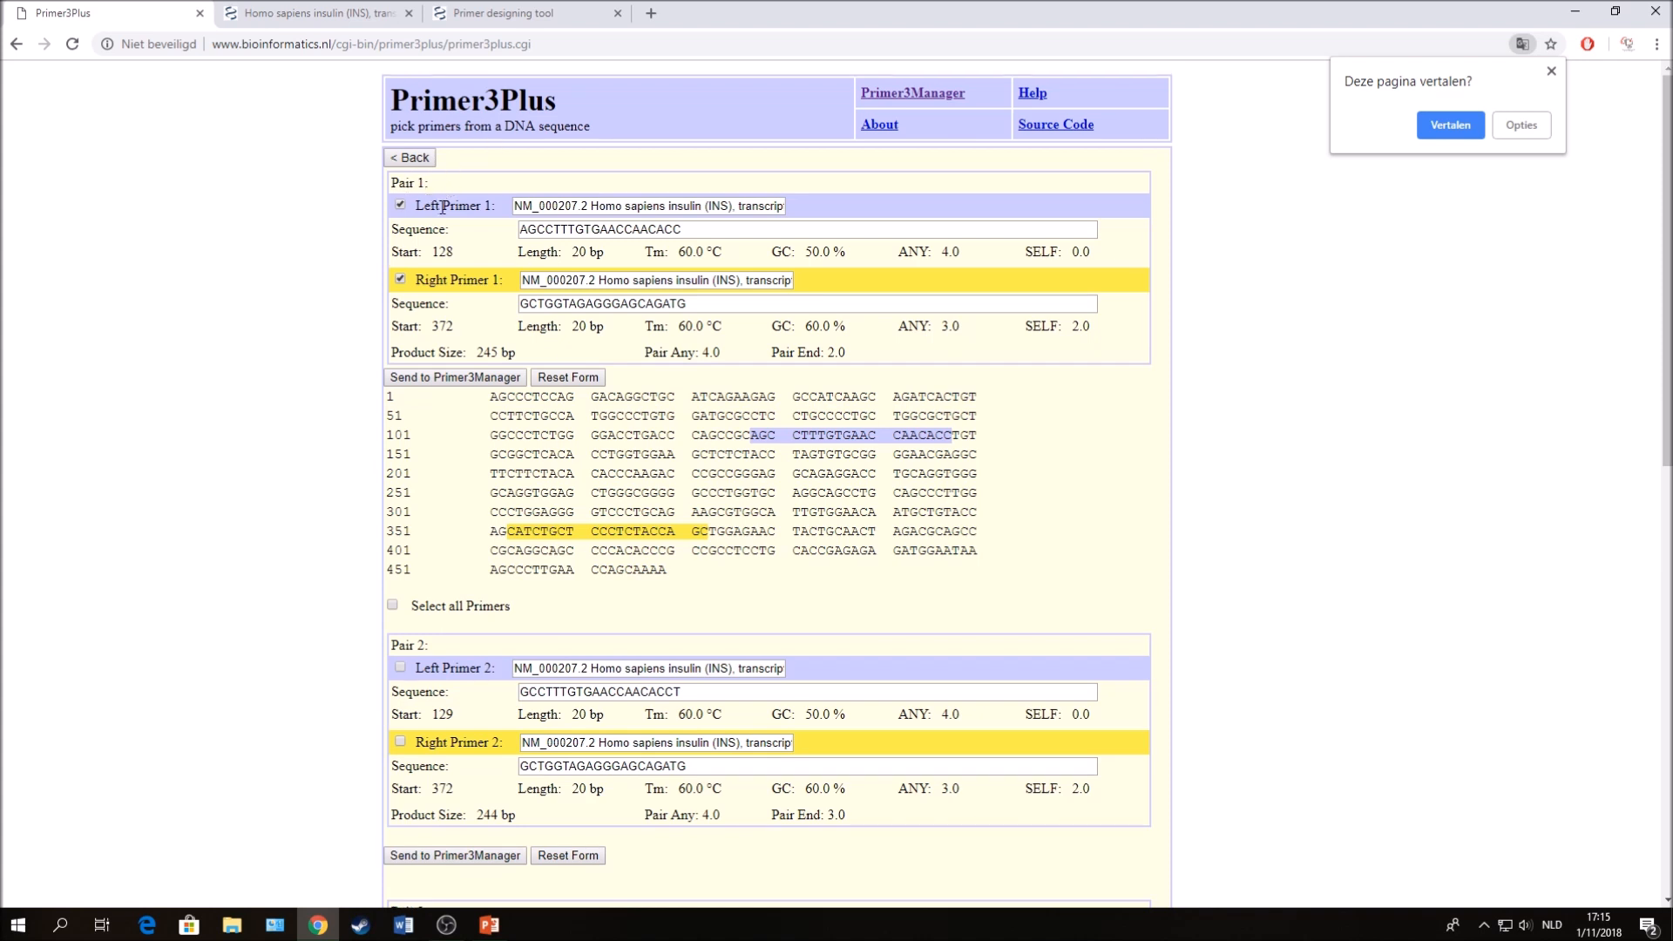
{"action": "left_click_drag", "start_coordinate": [520, 230], "coordinate": [689, 226]}
{"action": "left_click", "coordinate": [696, 228]}
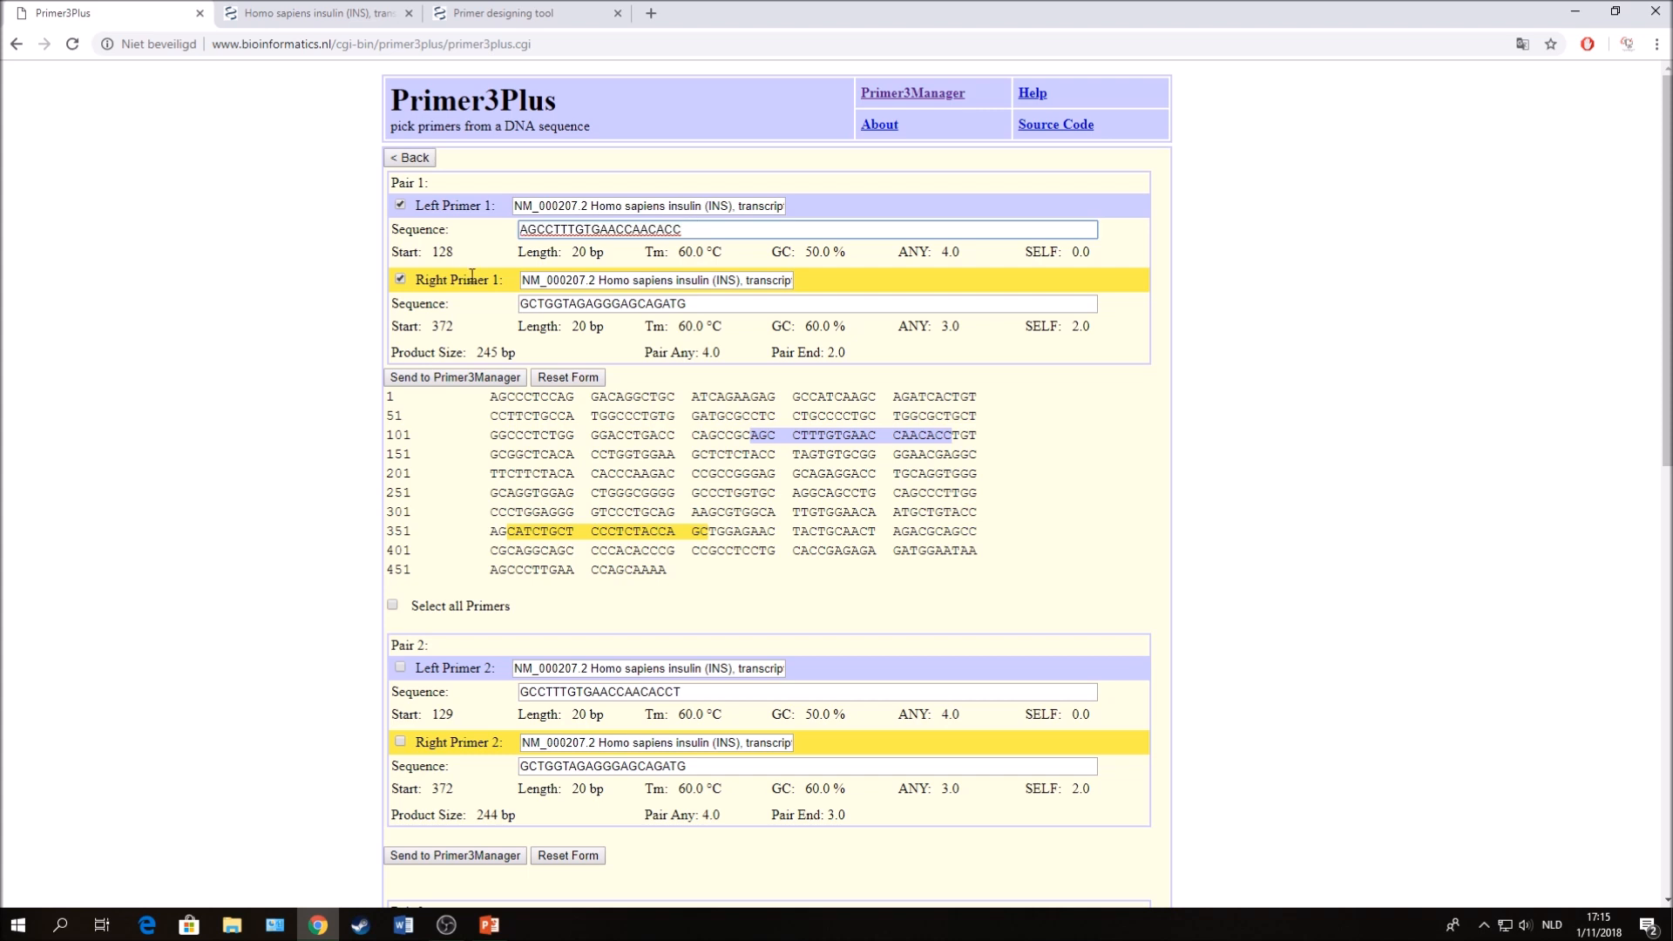
{"action": "left_click_drag", "start_coordinate": [428, 252], "coordinate": [452, 255]}
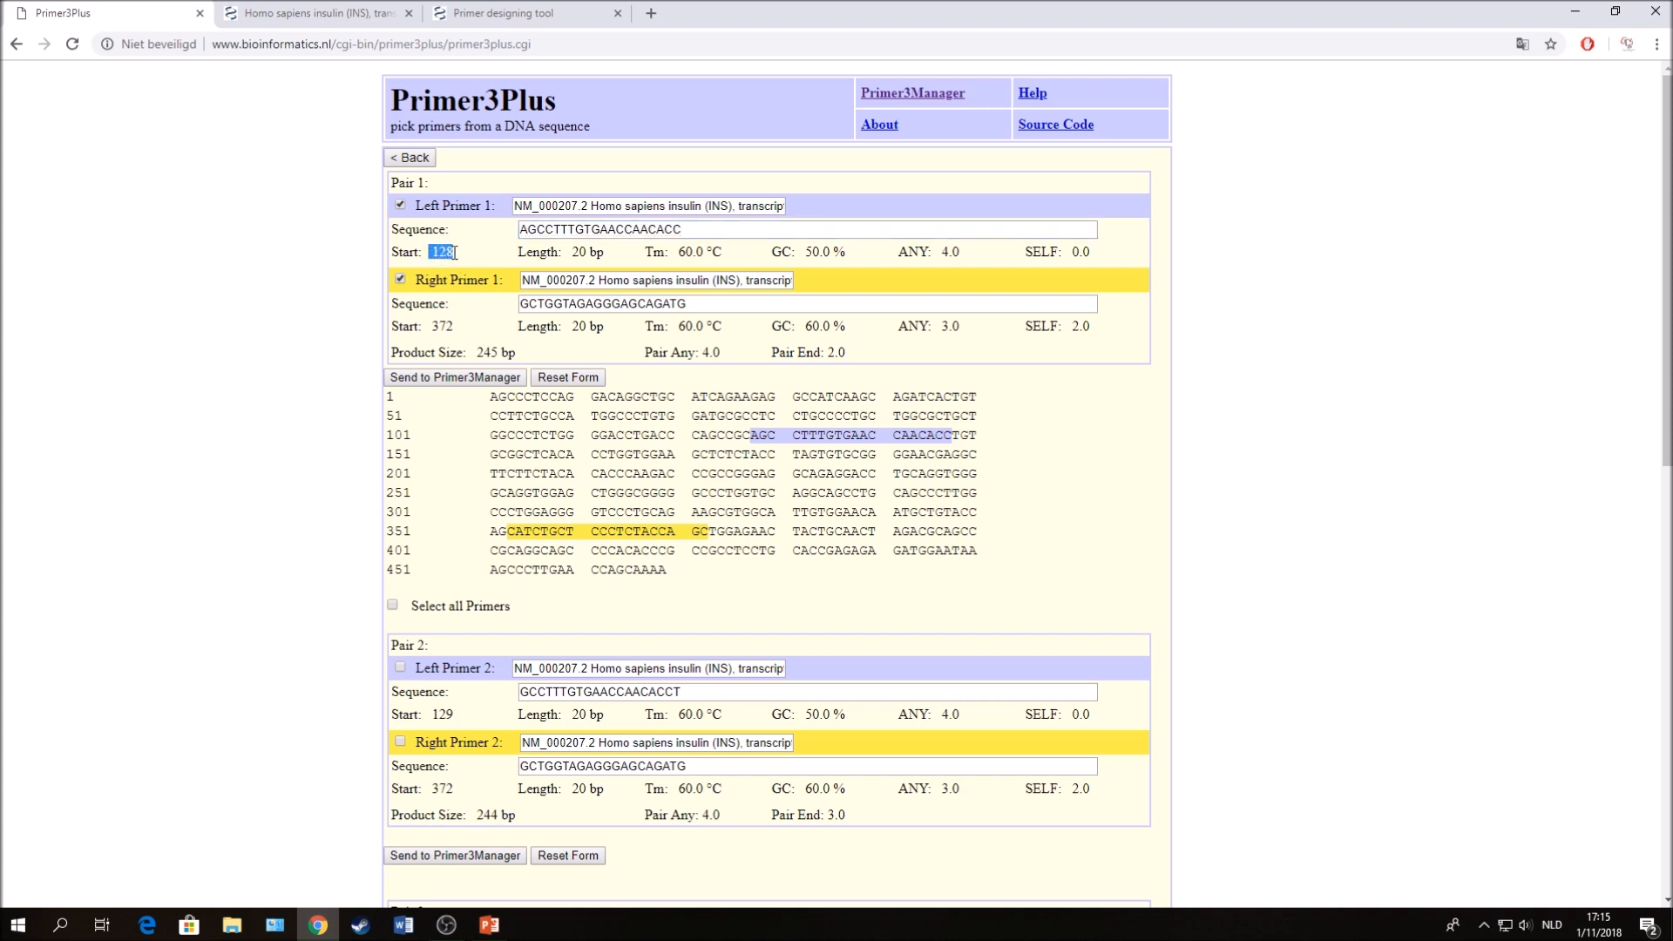
{"action": "left_click_drag", "start_coordinate": [569, 253], "coordinate": [859, 257]}
{"action": "left_click", "coordinate": [645, 254]}
{"action": "left_click", "coordinate": [749, 253]}
{"action": "left_click_drag", "start_coordinate": [391, 352], "coordinate": [518, 353]}
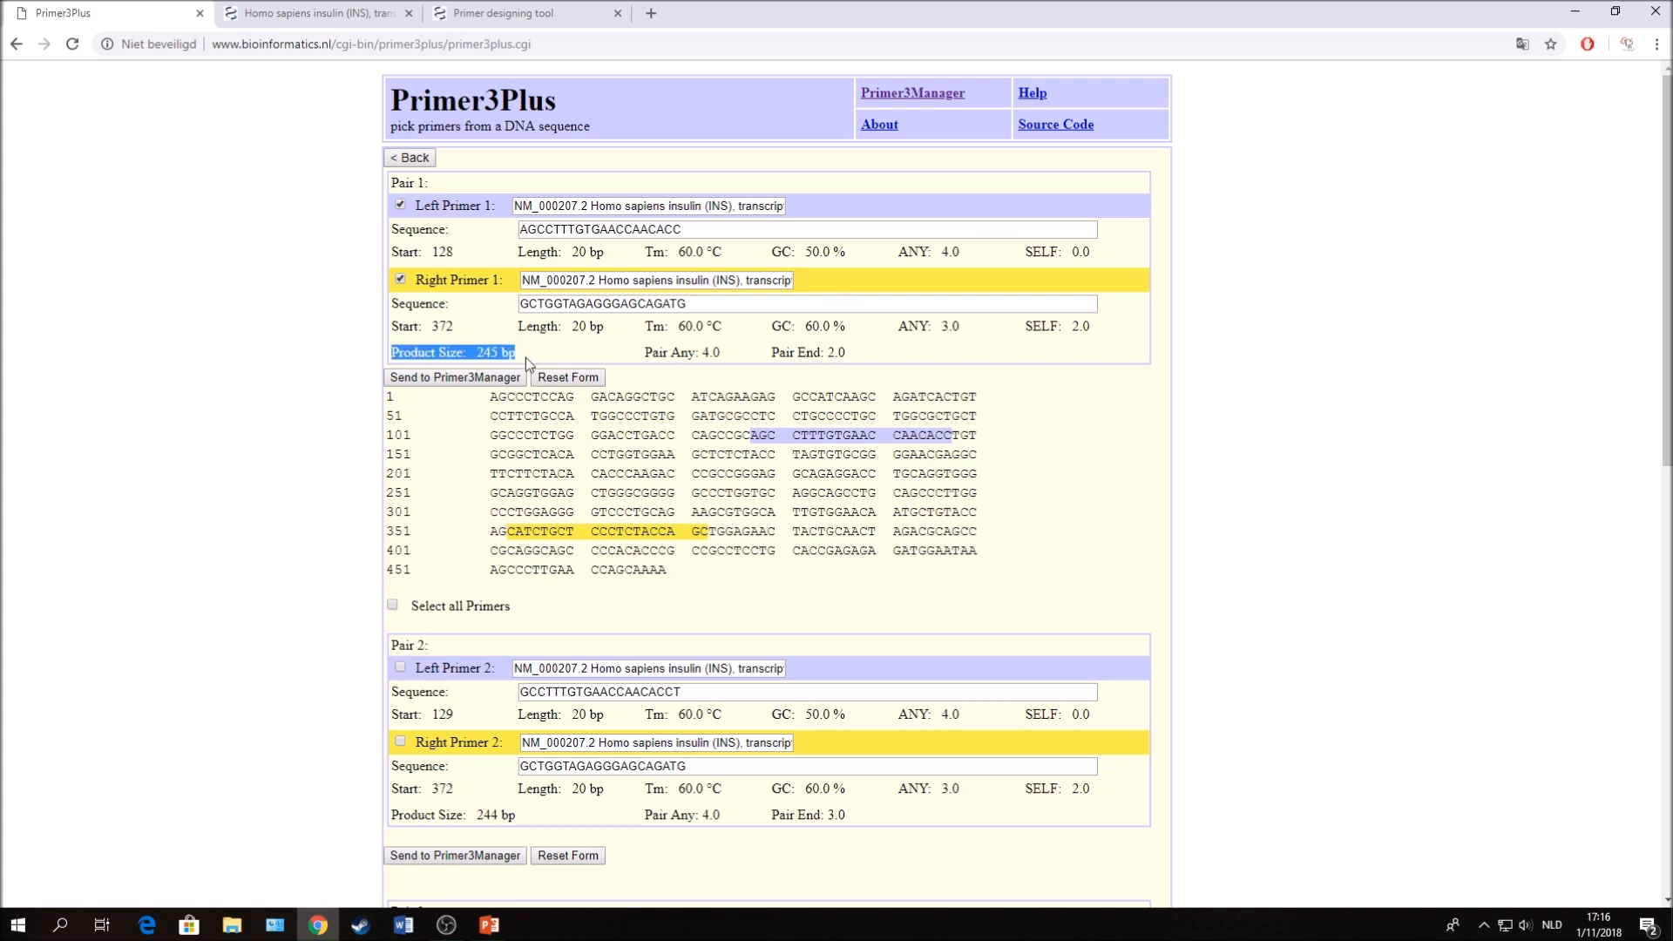
{"action": "left_click", "coordinate": [473, 343]}
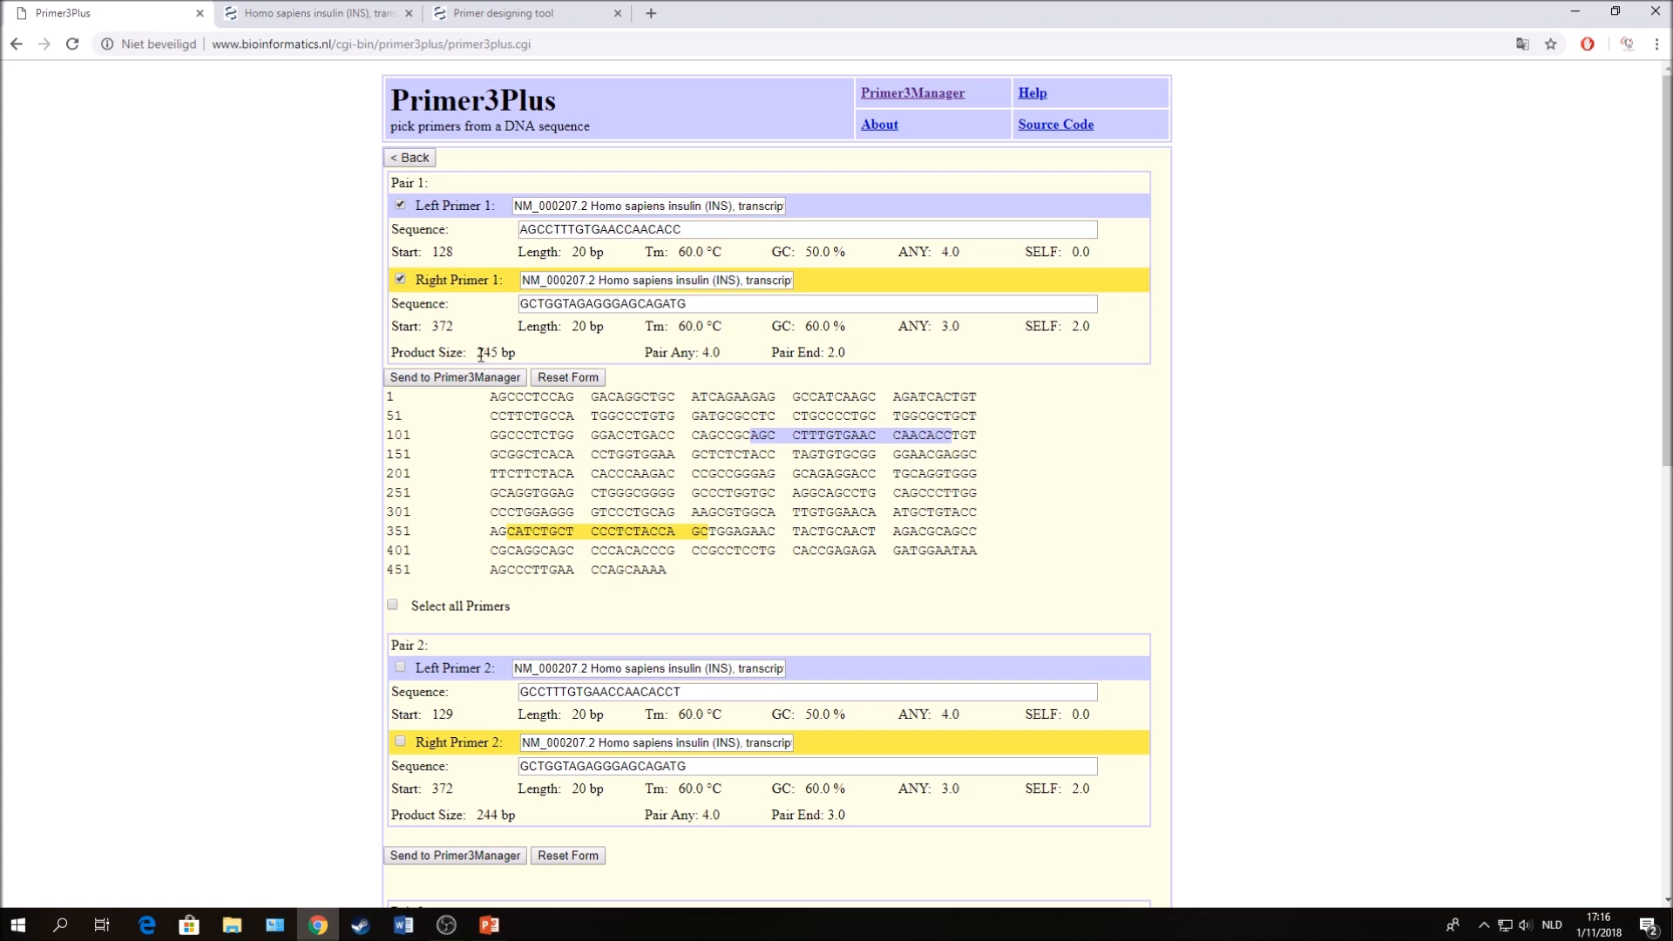
{"action": "double_click", "coordinate": [481, 353]}
Return to the primer input form, then look up the CDS range in the GenBank view of the NM_000207.2 record.
{"action": "key", "text": "alt+Left"}
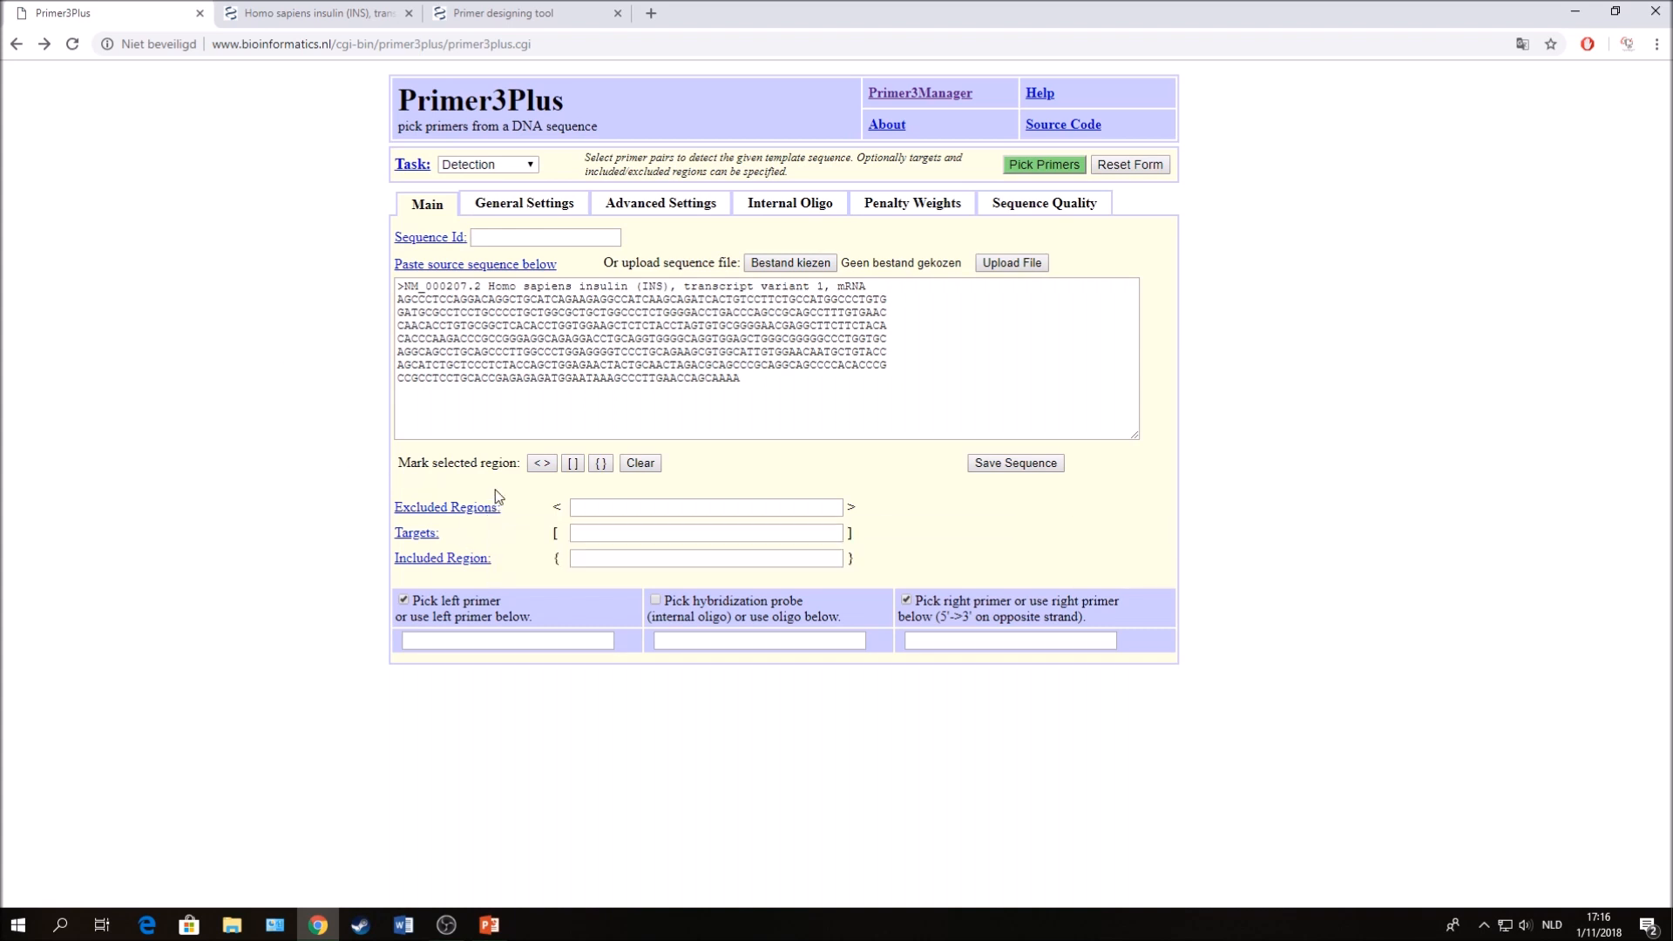
{"action": "left_click", "coordinate": [313, 10]}
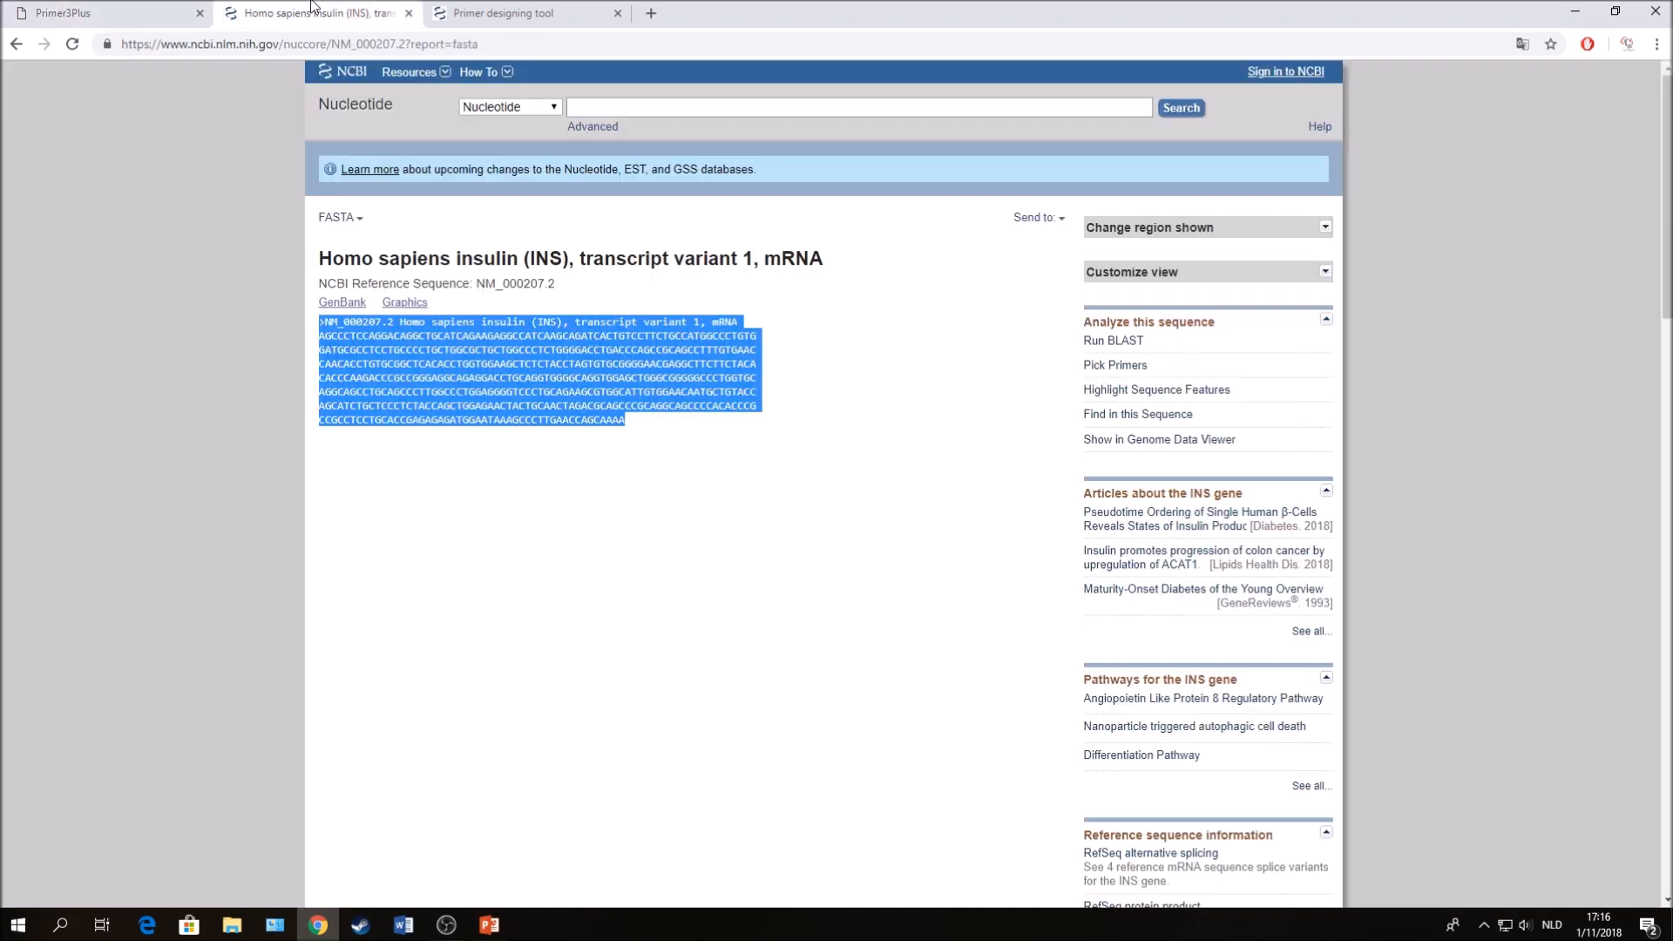
{"action": "left_click", "coordinate": [348, 306]}
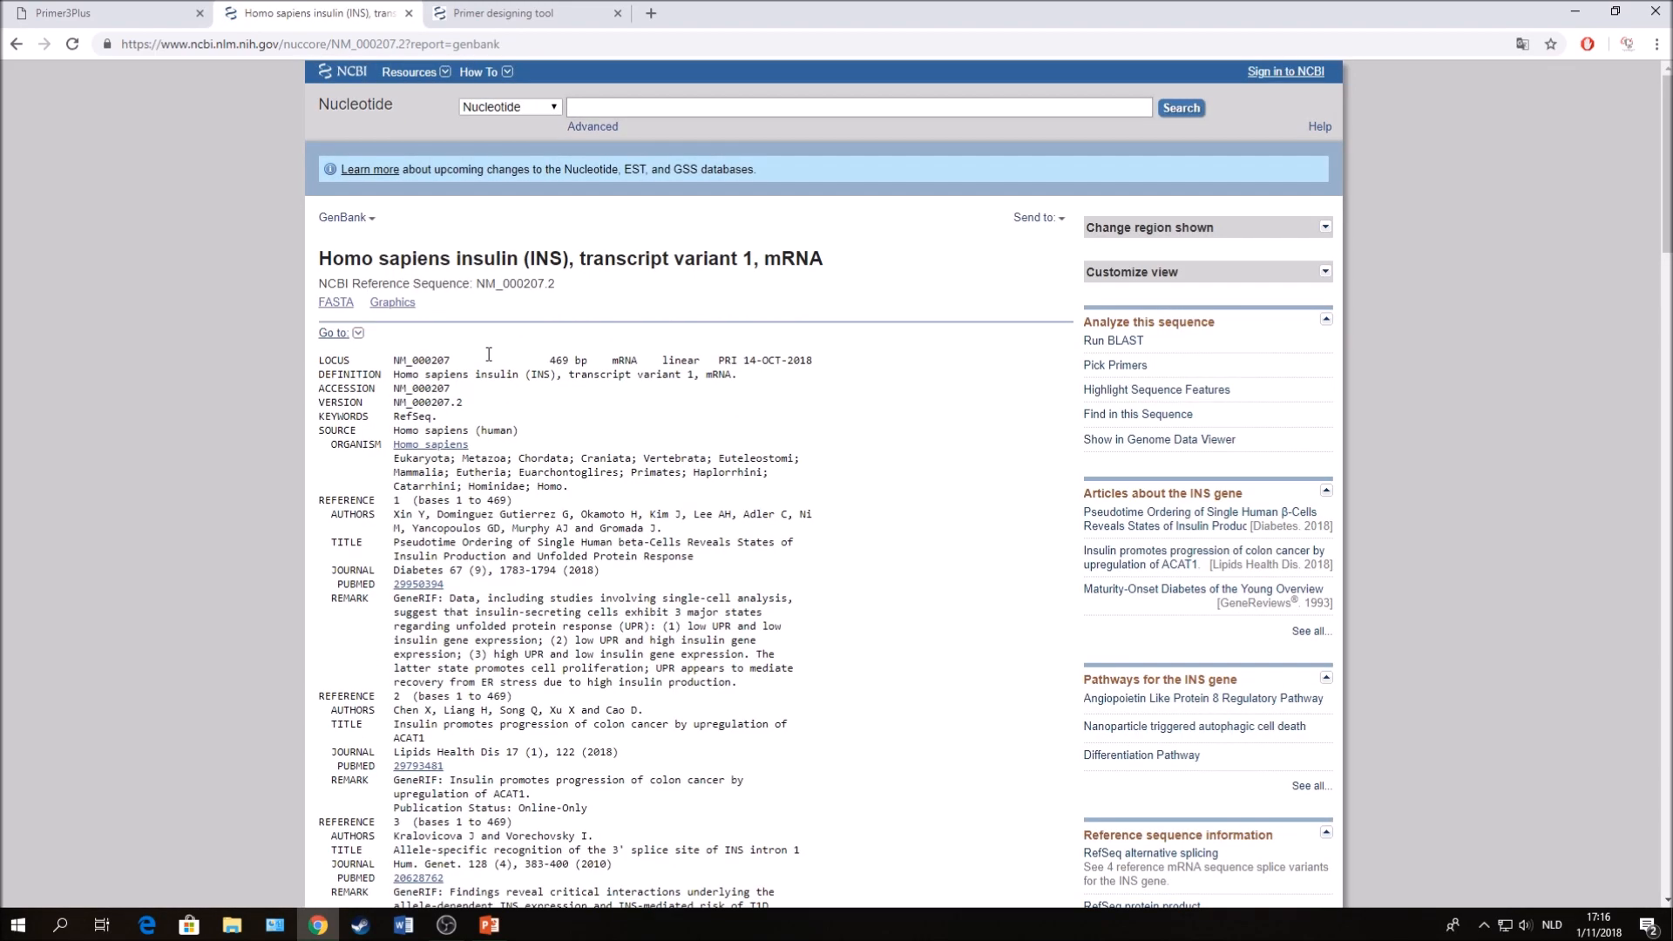
{"action": "scroll", "coordinate": [477, 464], "scroll_direction": "down", "scroll_amount": 15}
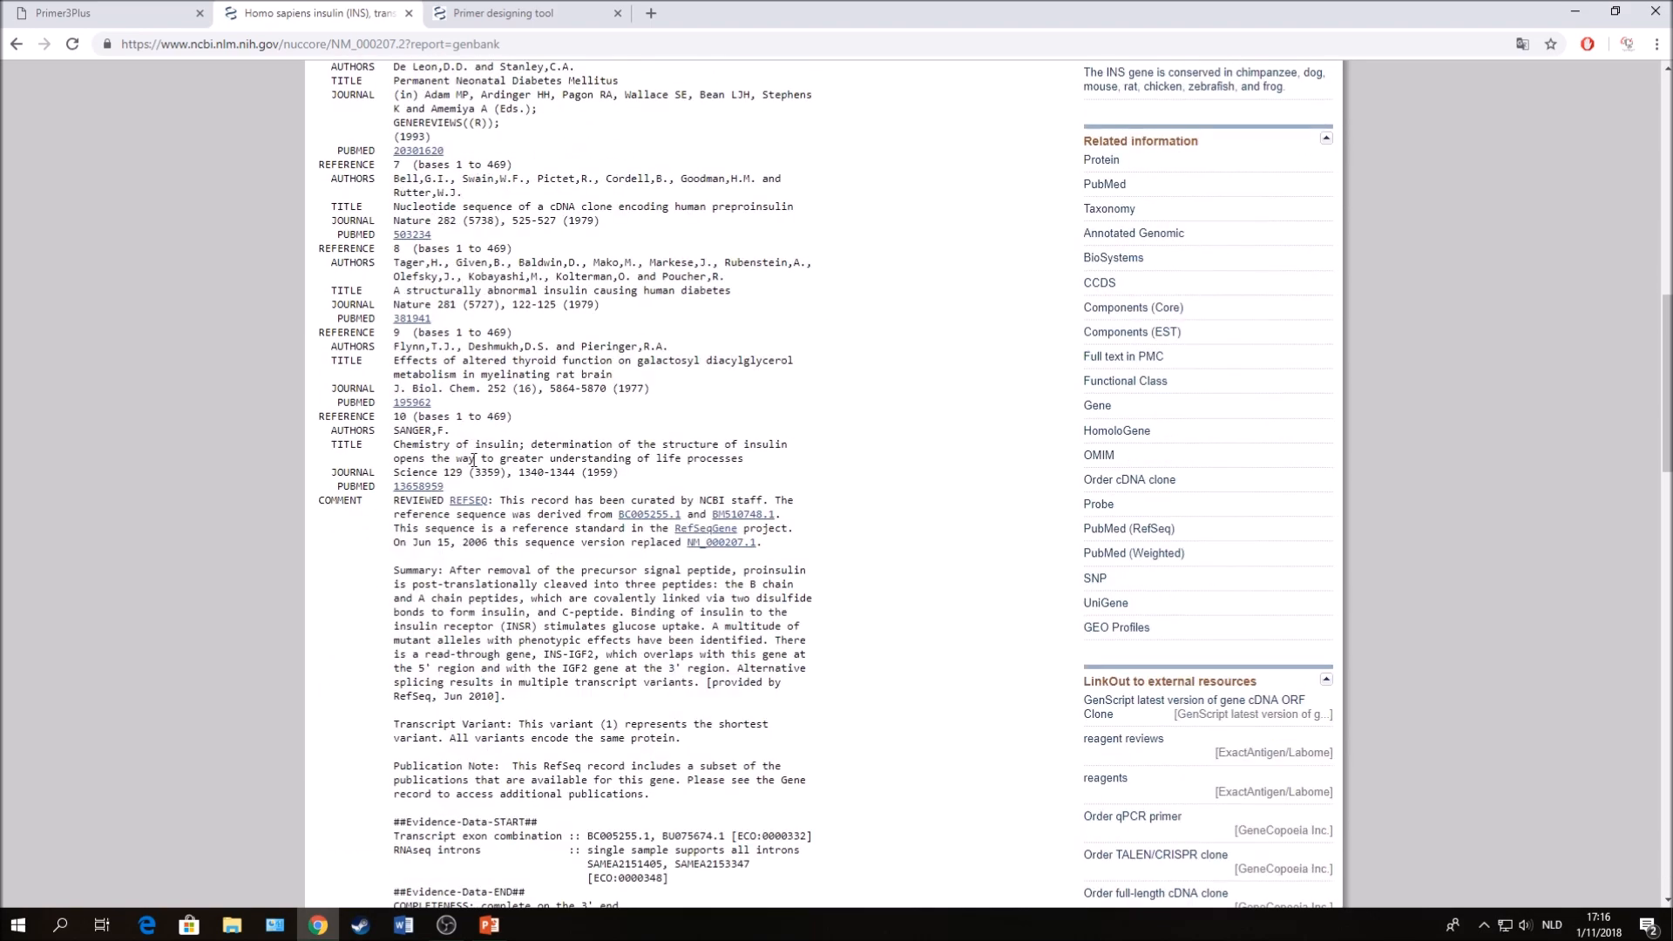
{"action": "scroll", "coordinate": [473, 460], "scroll_direction": "down", "scroll_amount": 15}
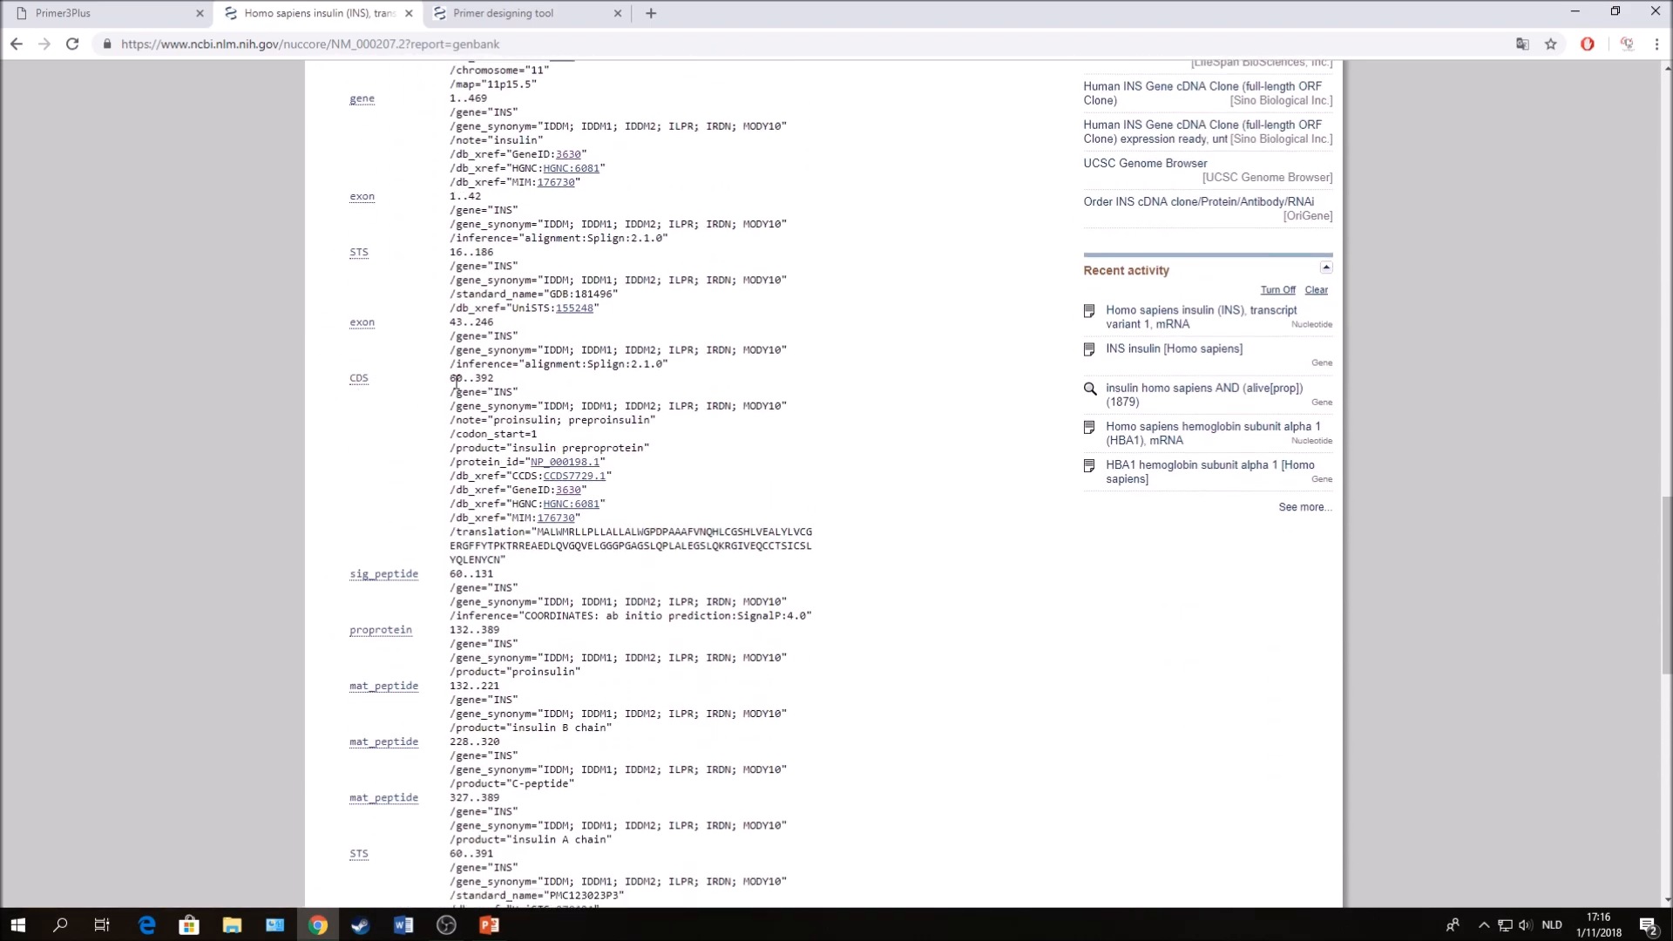
{"action": "left_click_drag", "start_coordinate": [449, 382], "coordinate": [490, 381]}
Set the Primer3Plus target region to 60,333, checking the start and length against the CDS range in the GenBank record.
{"action": "left_click", "coordinate": [131, 13]}
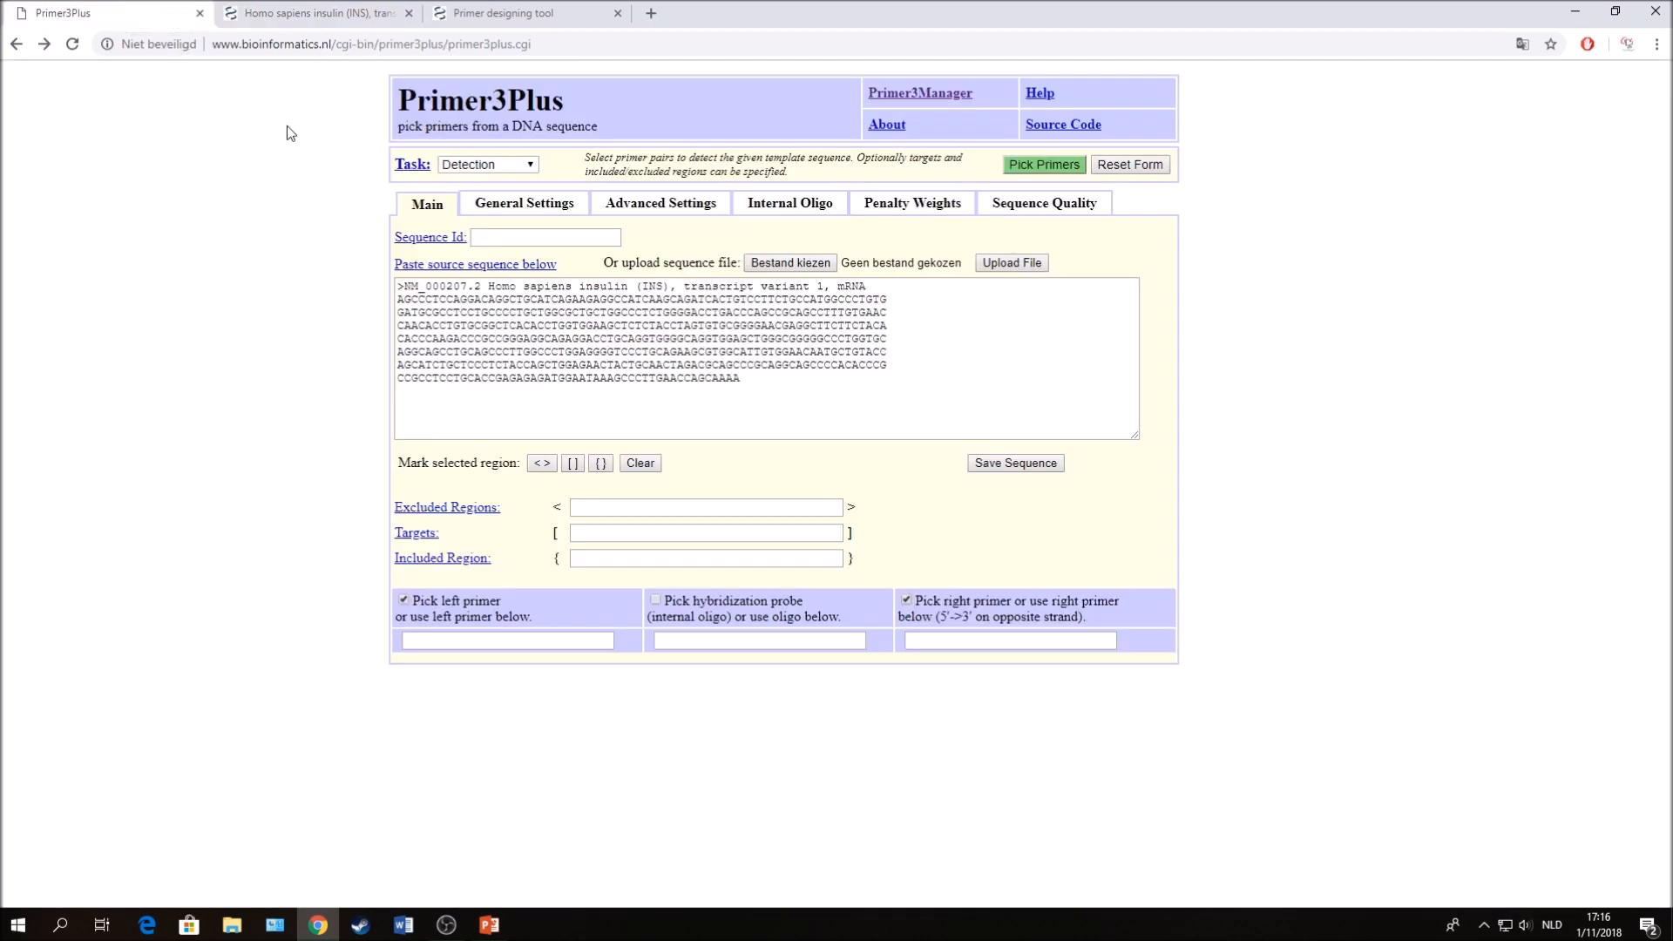
{"action": "left_click", "coordinate": [580, 533]}
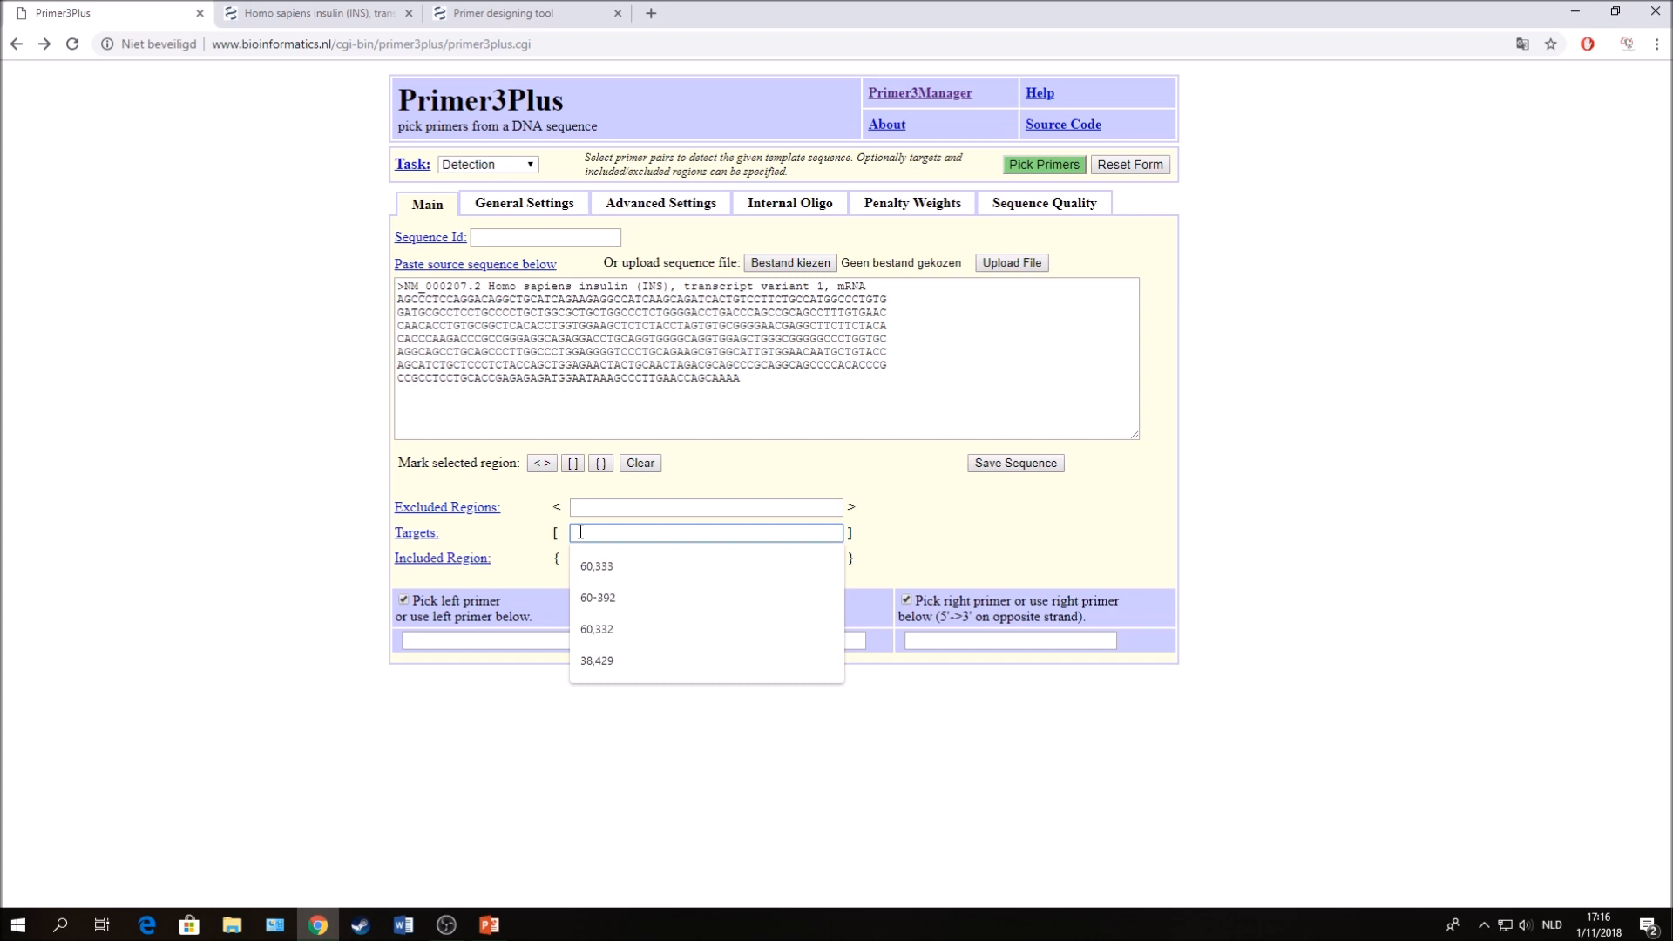
{"action": "type", "text": "60"}
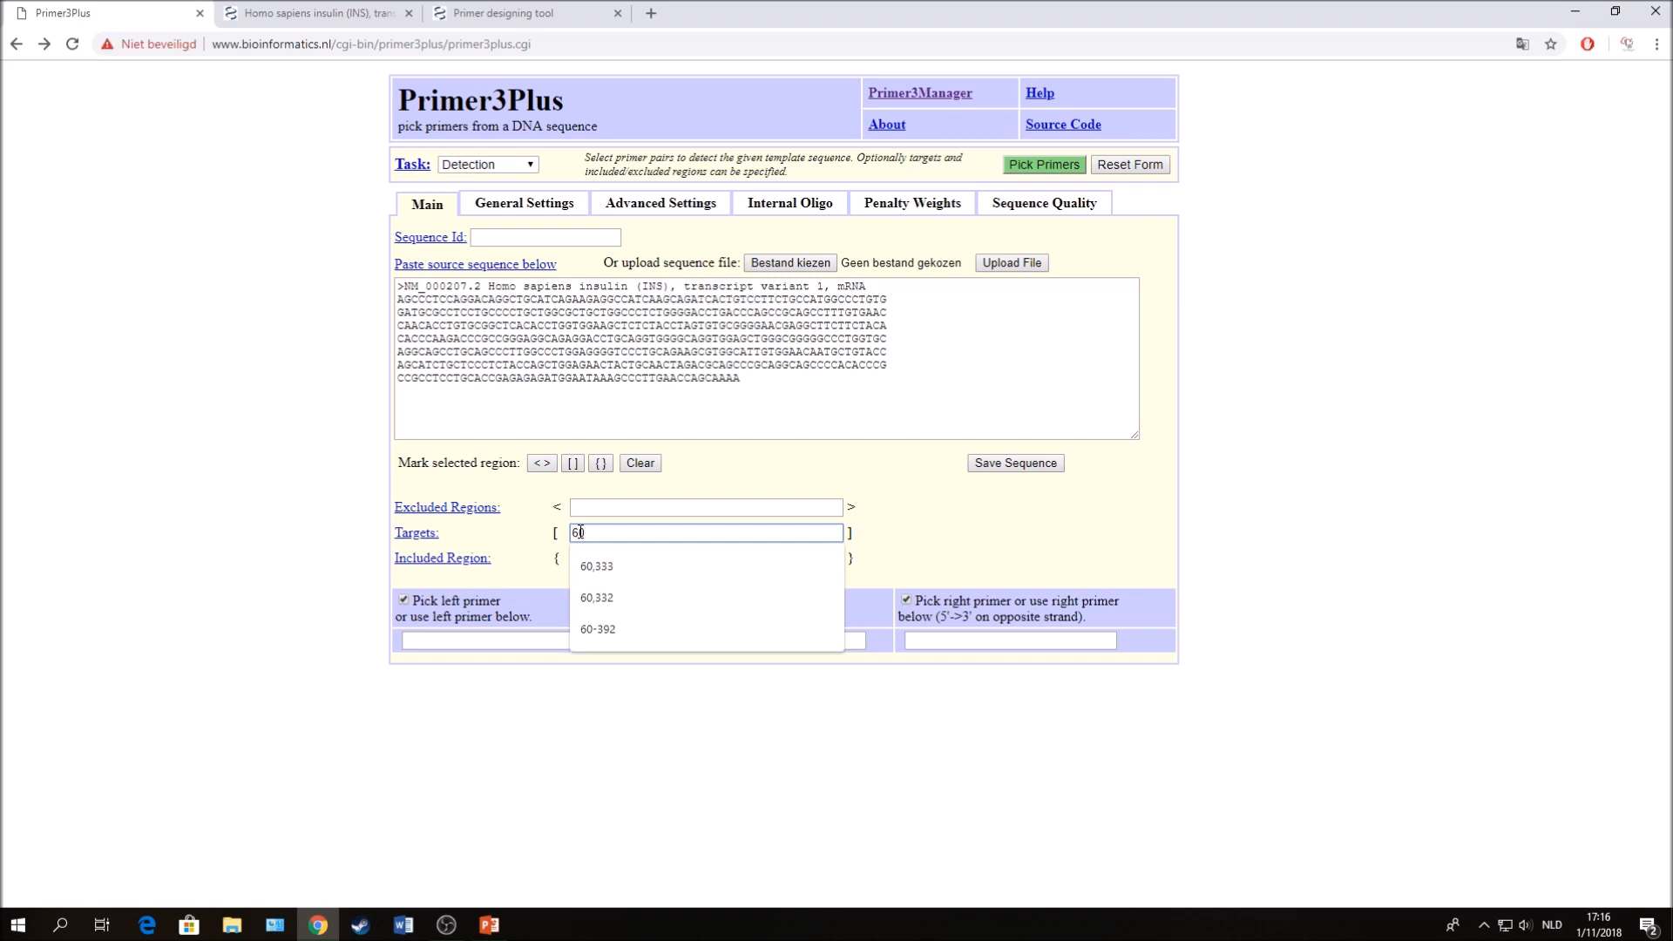
{"action": "type", "text": ","}
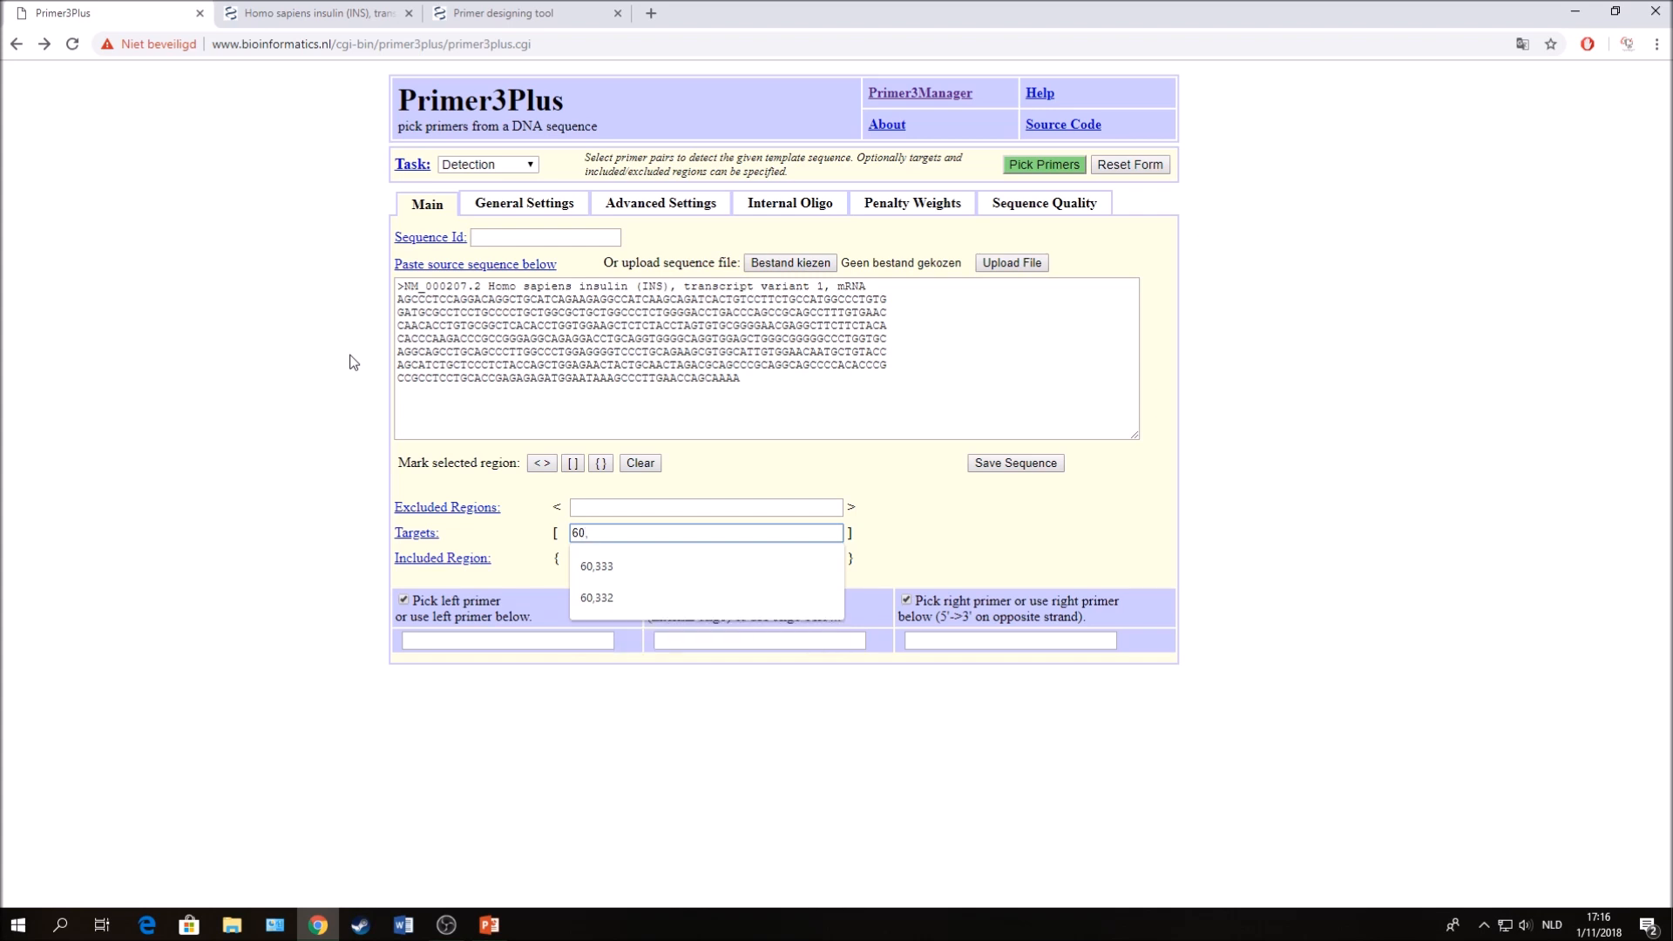
{"action": "key", "text": "ctrl+Tab"}
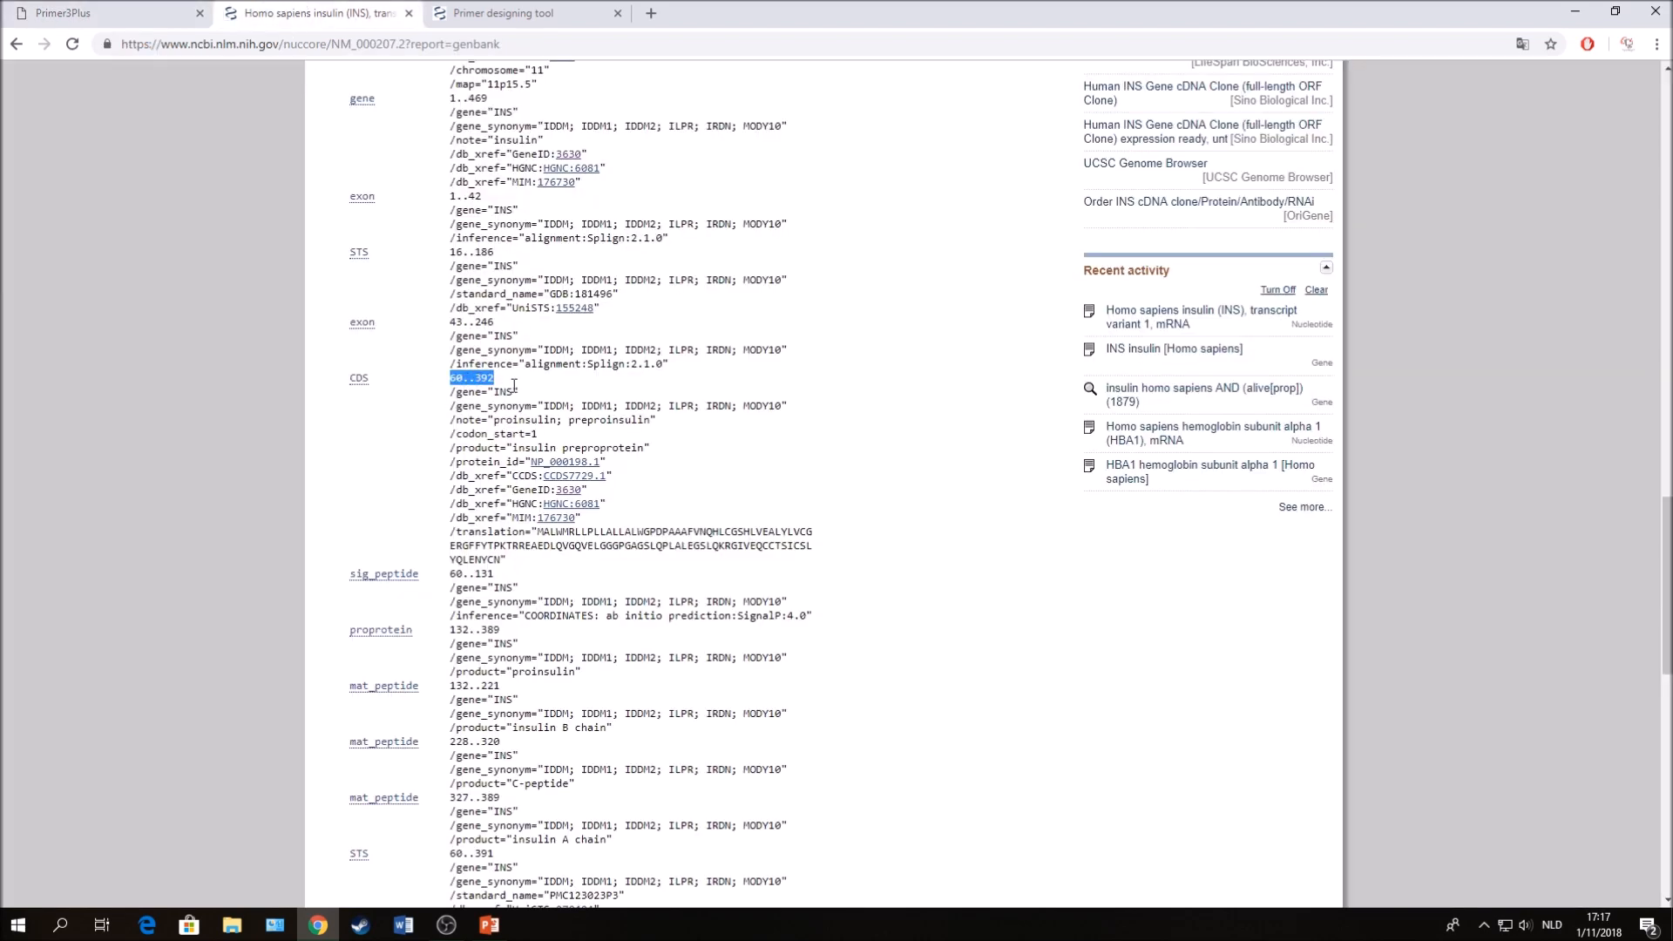
{"action": "left_click", "coordinate": [87, 13]}
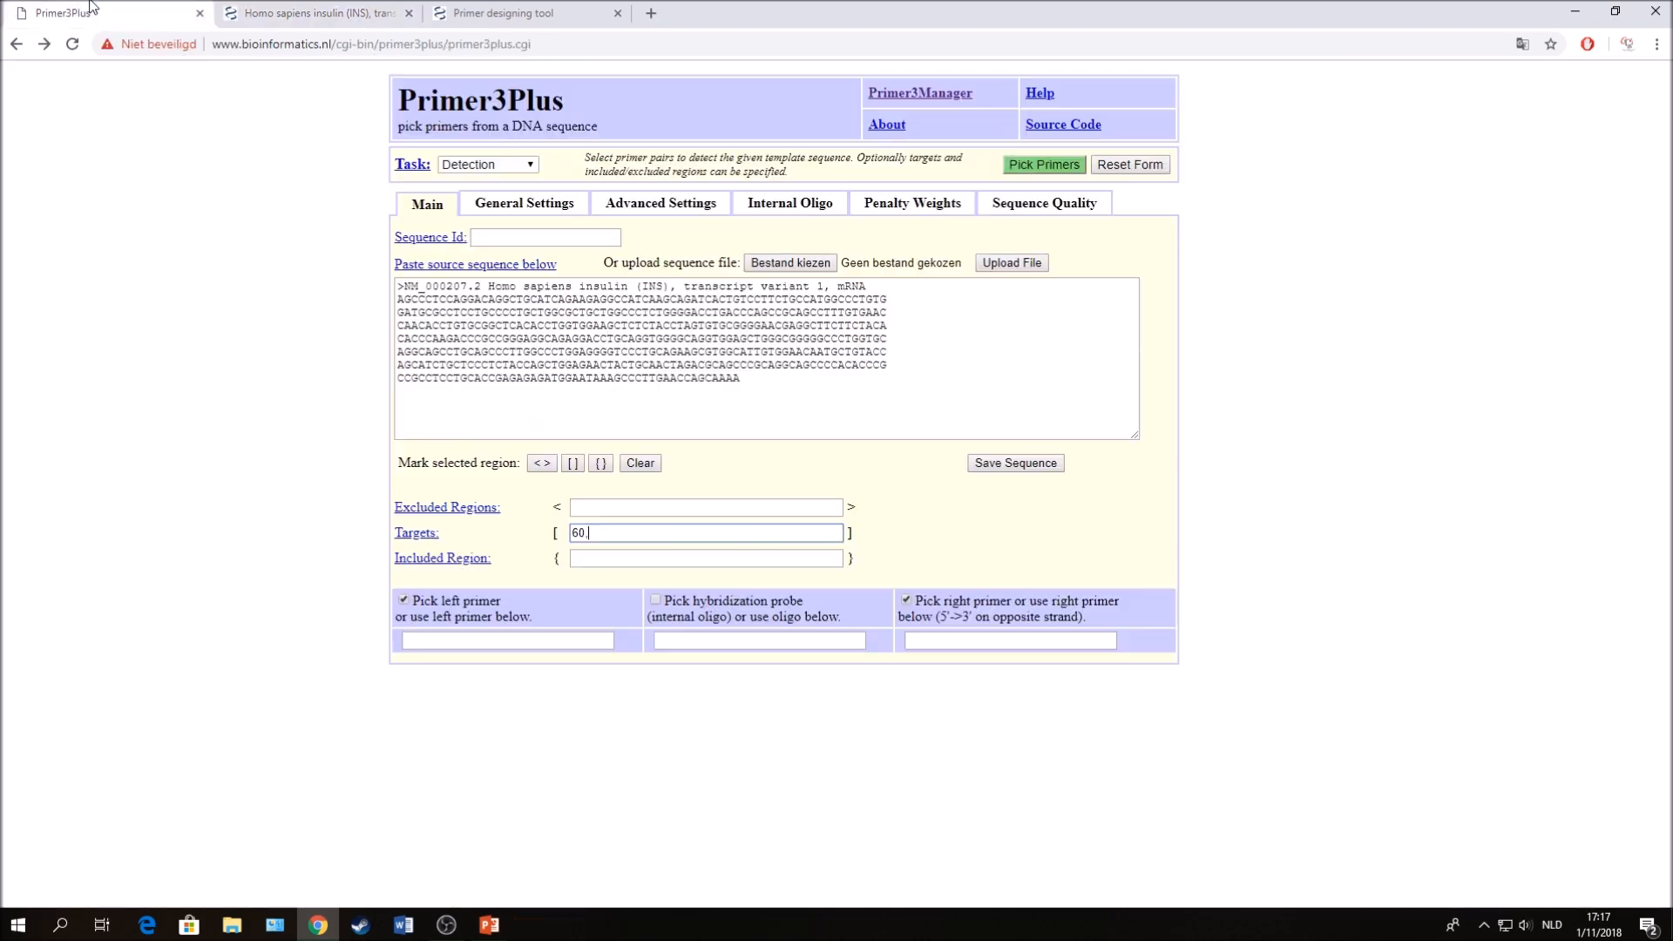
{"action": "type", "text": "333"}
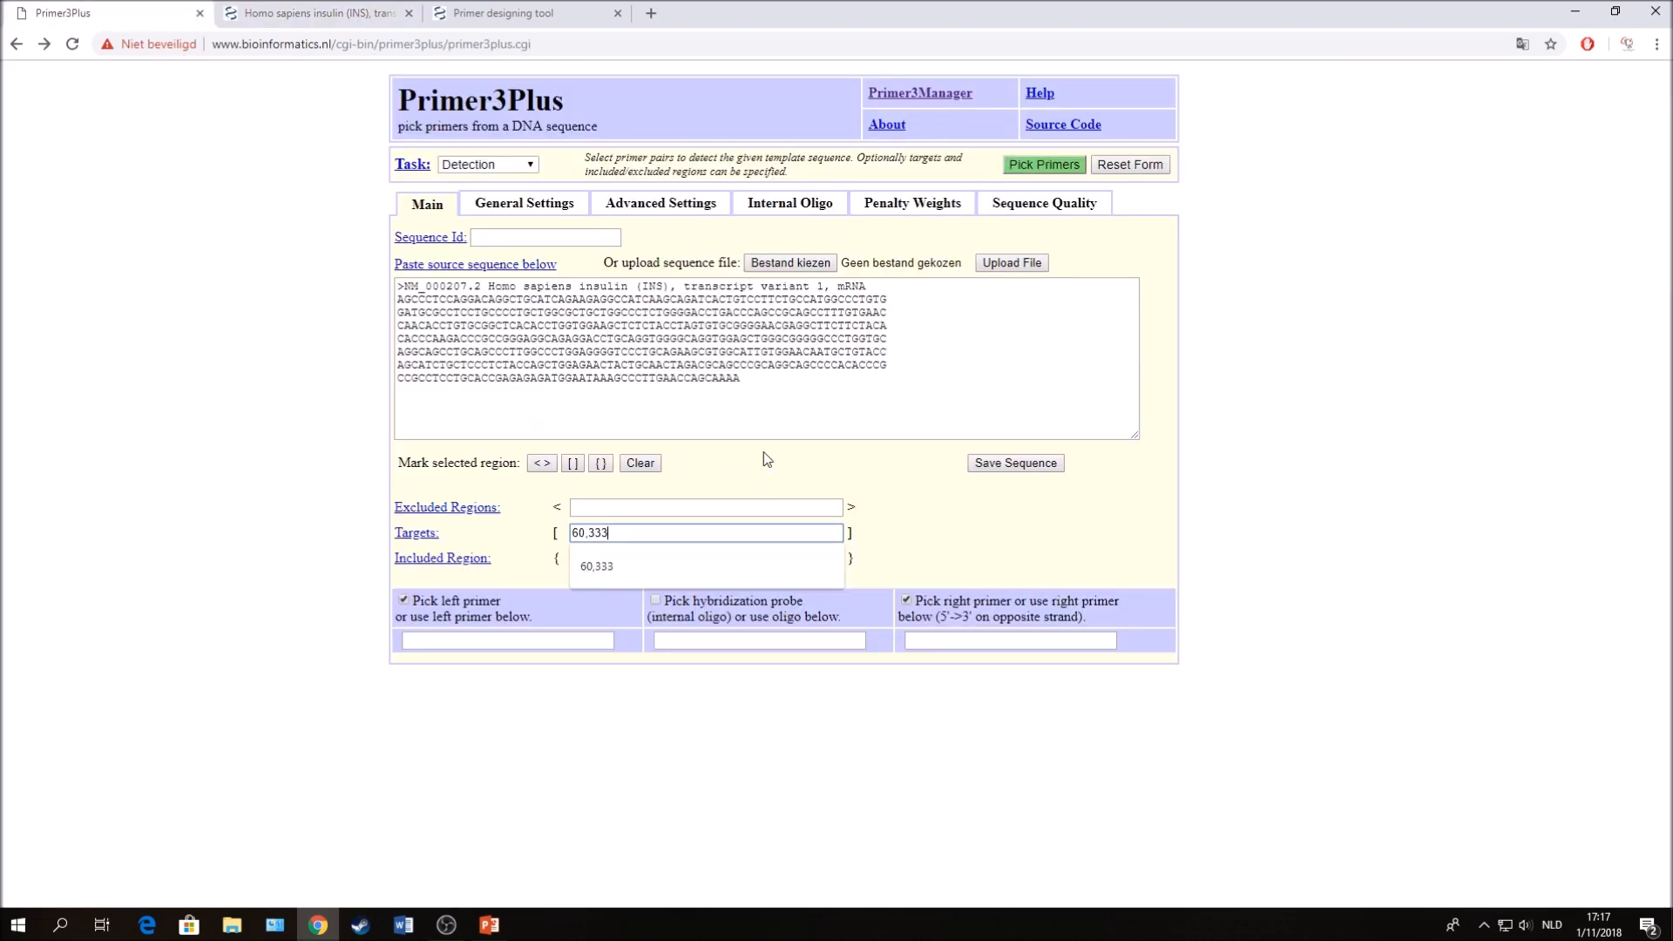
Pick primers for the target region 60,333 and examine where pair 1's left and right primers lie relative to that region.
{"action": "left_click", "coordinate": [708, 565]}
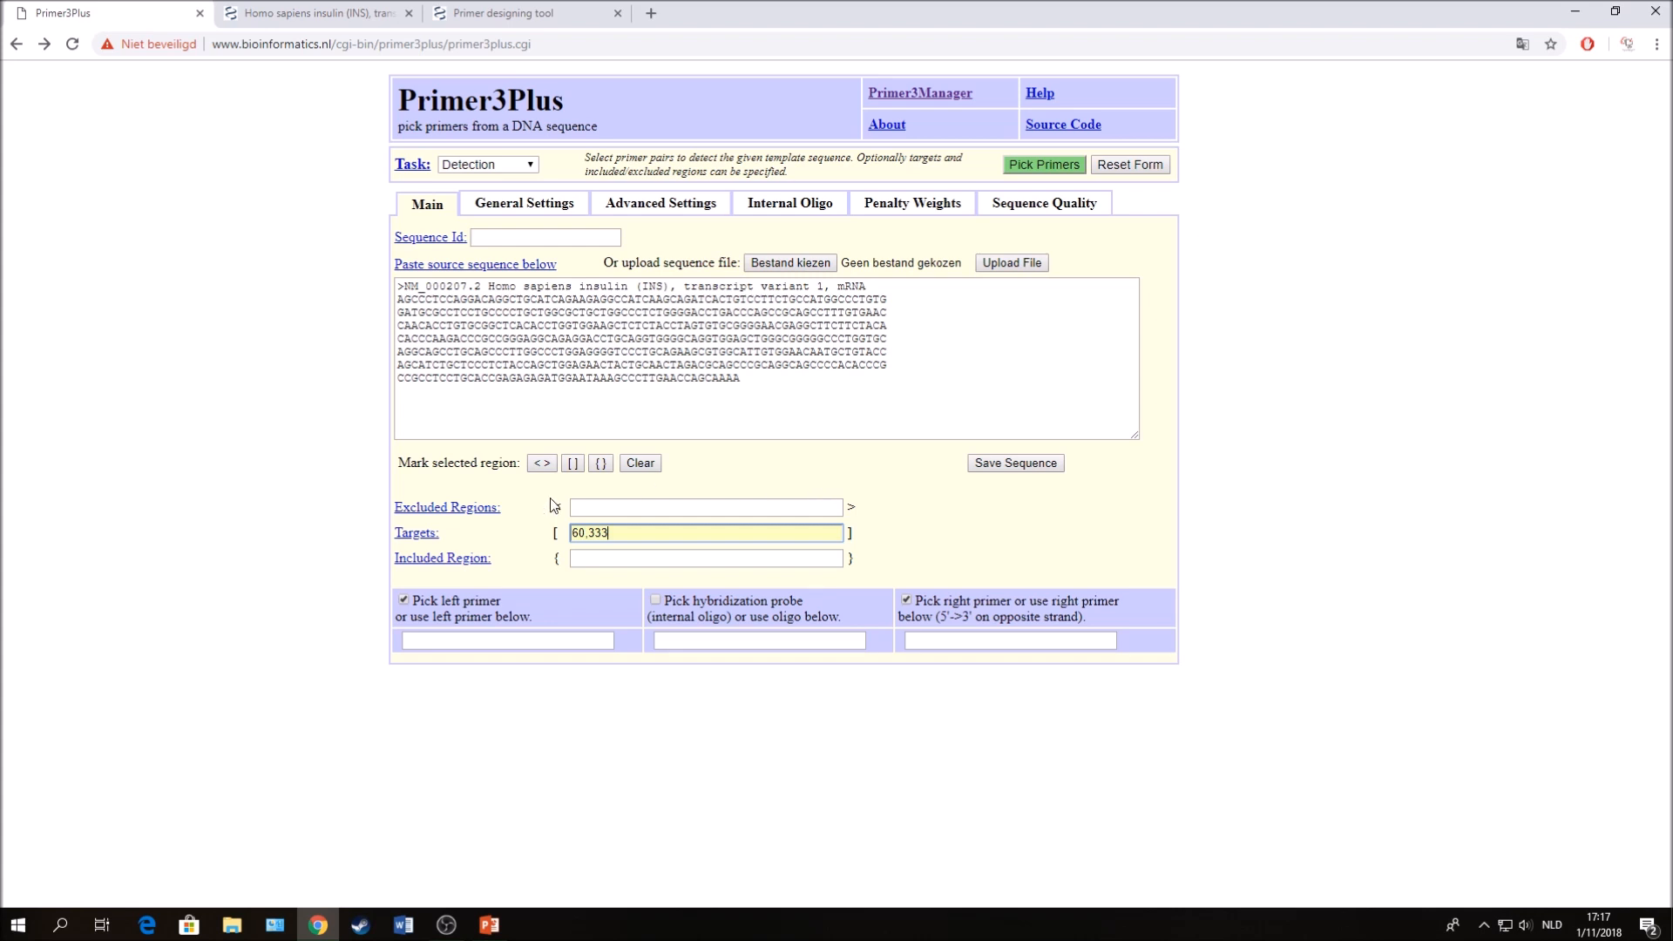
{"action": "left_click", "coordinate": [1034, 164]}
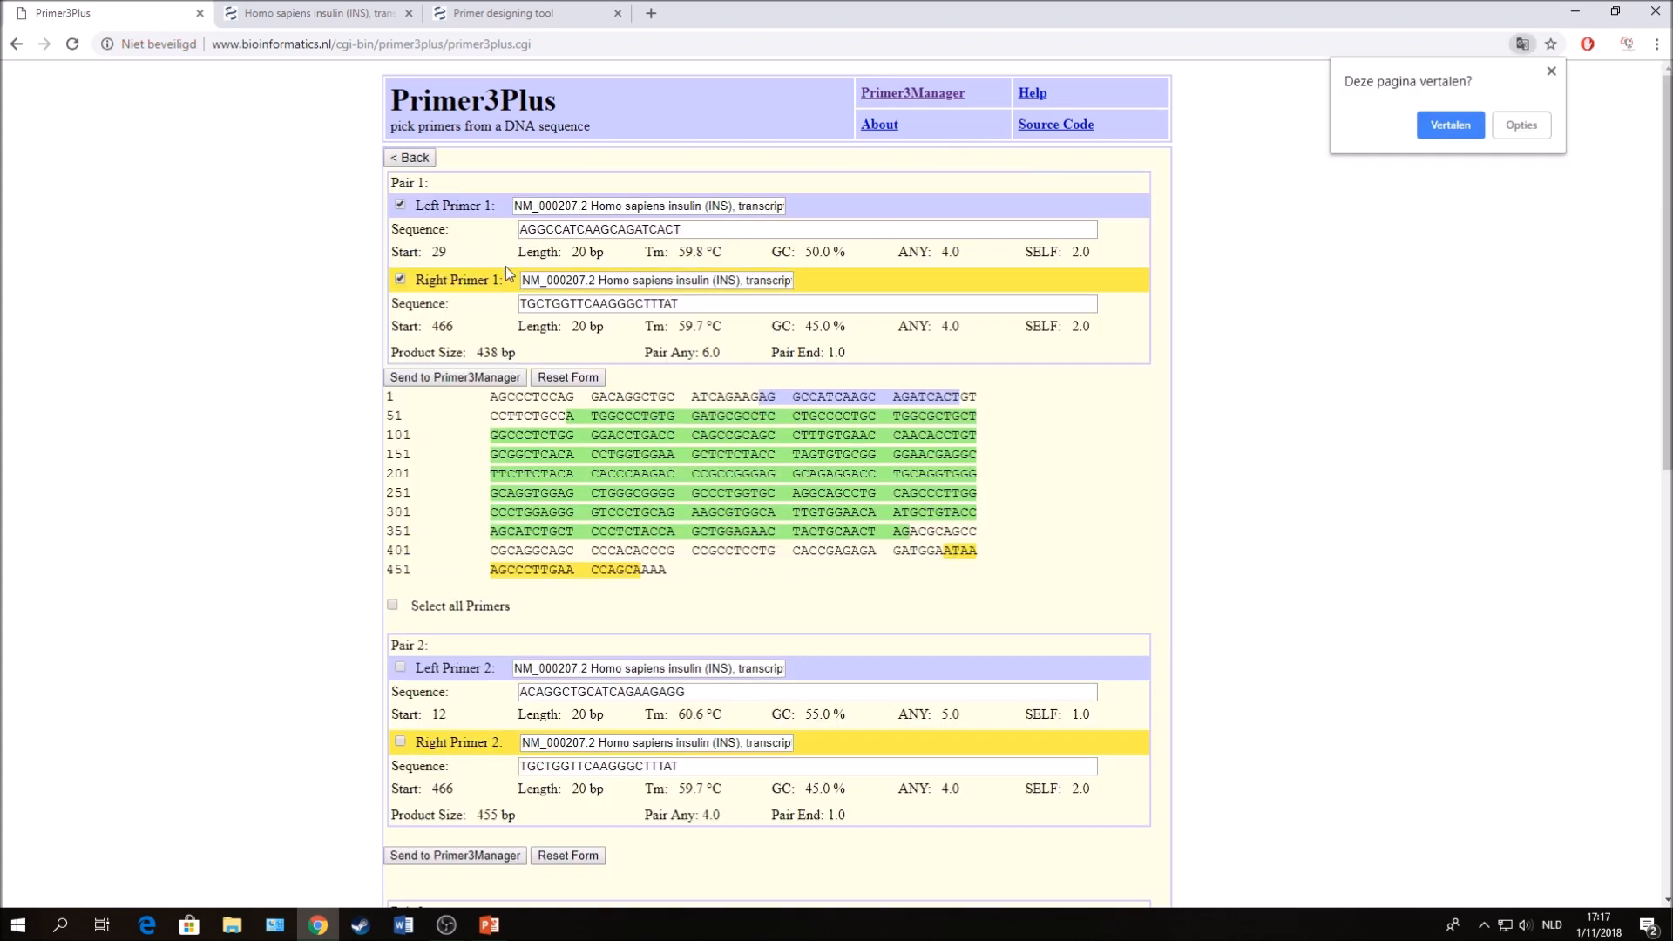
{"action": "left_click_drag", "start_coordinate": [762, 397], "coordinate": [959, 397]}
{"action": "left_click_drag", "start_coordinate": [951, 554], "coordinate": [590, 572]}
{"action": "left_click", "coordinate": [761, 590]}
{"action": "left_click_drag", "start_coordinate": [570, 417], "coordinate": [908, 528]}
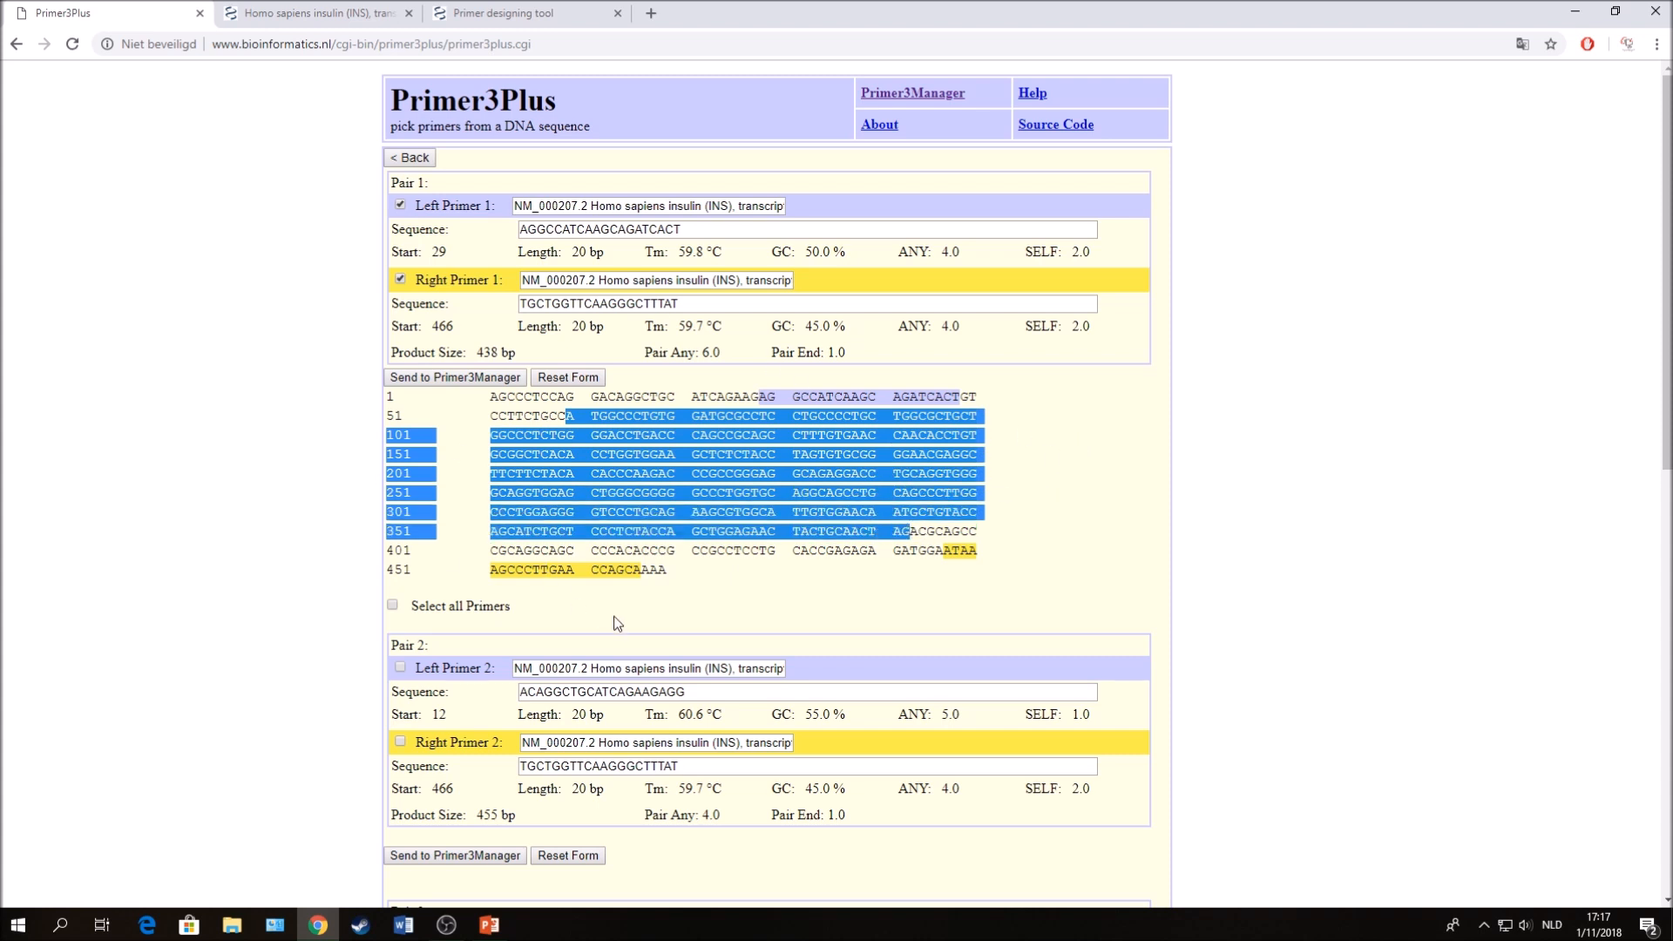
{"action": "left_click", "coordinate": [617, 619]}
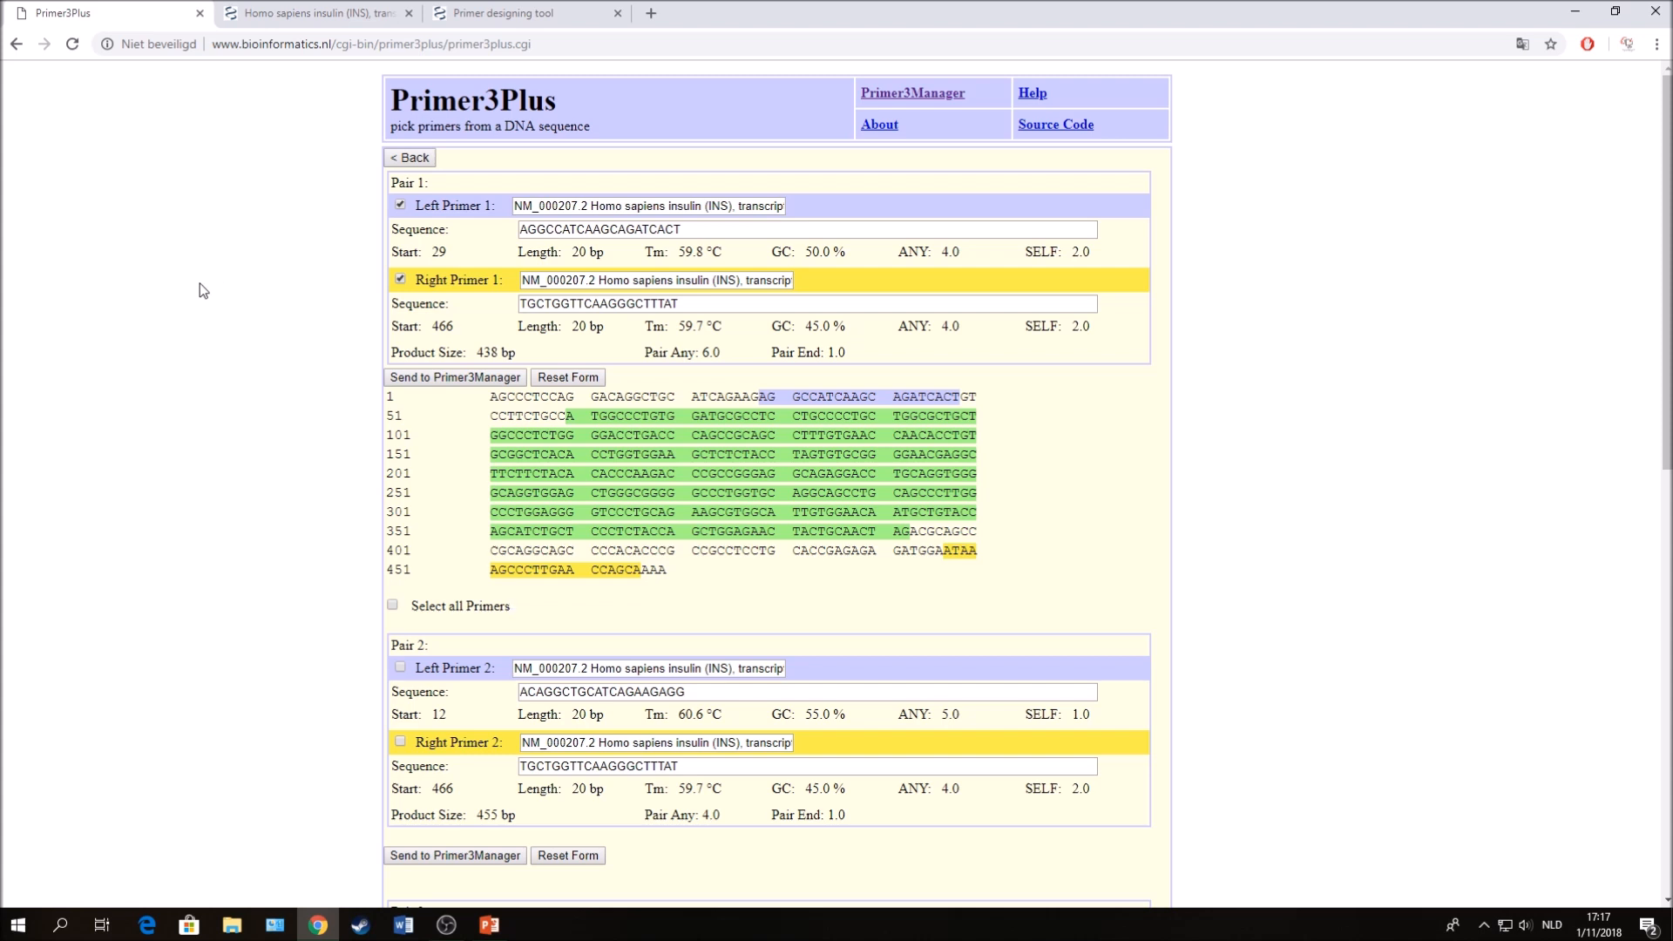
Return to the input form, clear the target region and set the included region to 60,333 instead.
{"action": "key", "text": "alt+Left"}
{"action": "left_click", "coordinate": [601, 534]}
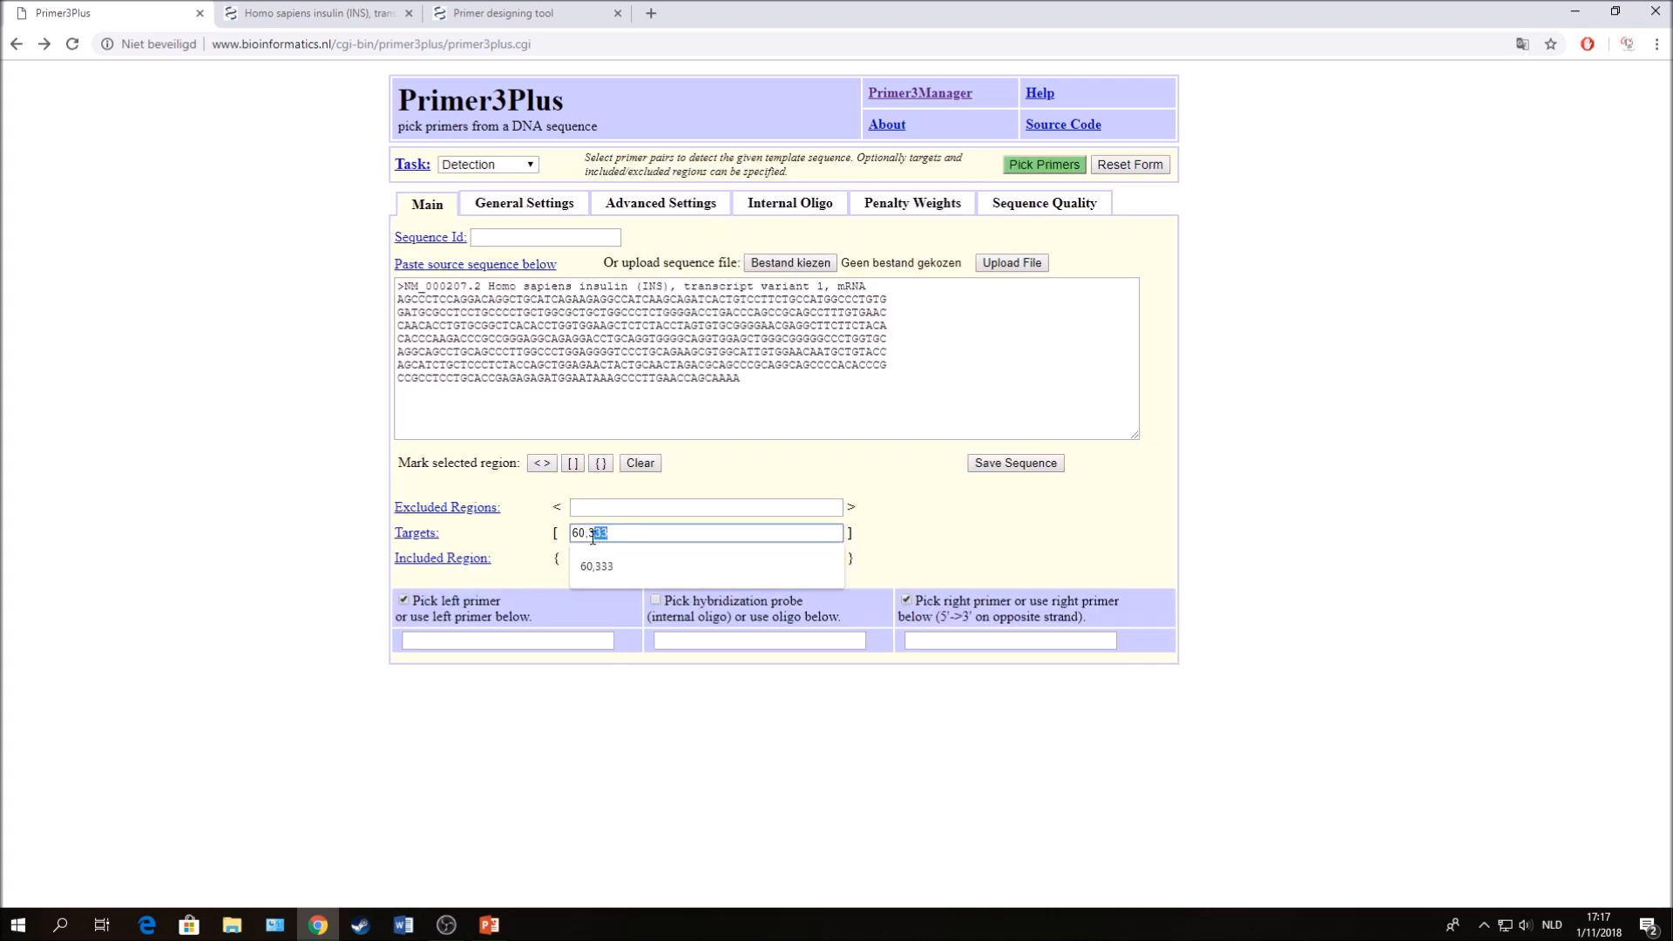
{"action": "key", "text": "BackSpace"}
{"action": "left_click", "coordinate": [593, 560]}
{"action": "type", "text": "60,333"}
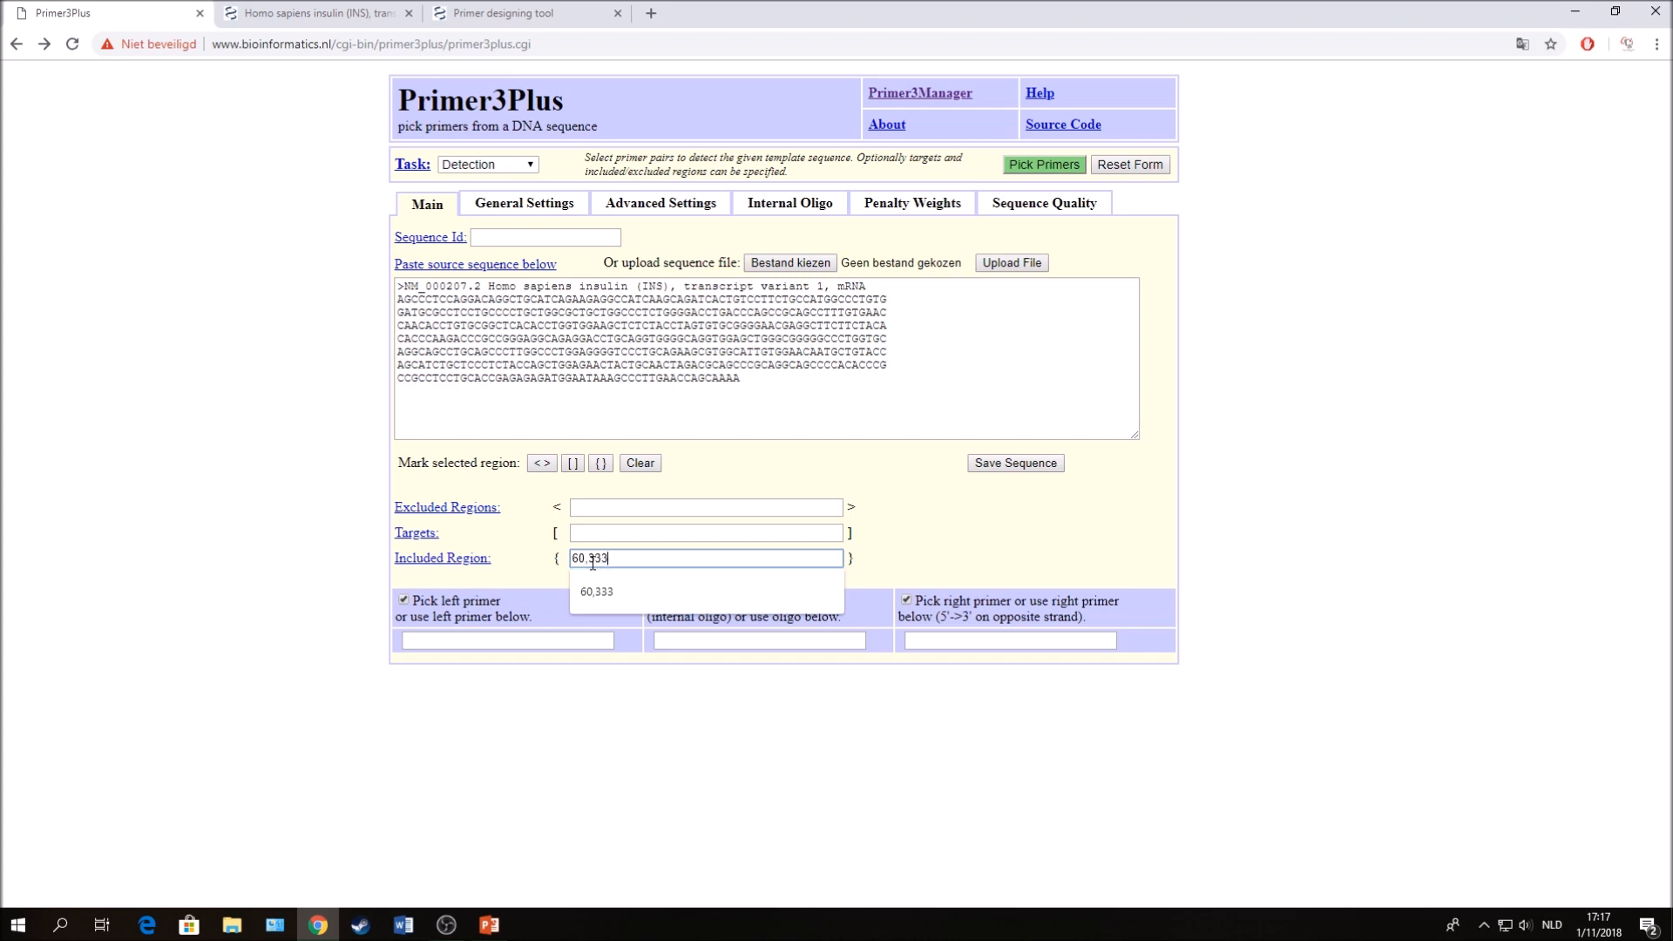
Pick primers with the included region and check the positions of pair 1's left and right primers inside it.
{"action": "left_click", "coordinate": [1046, 165]}
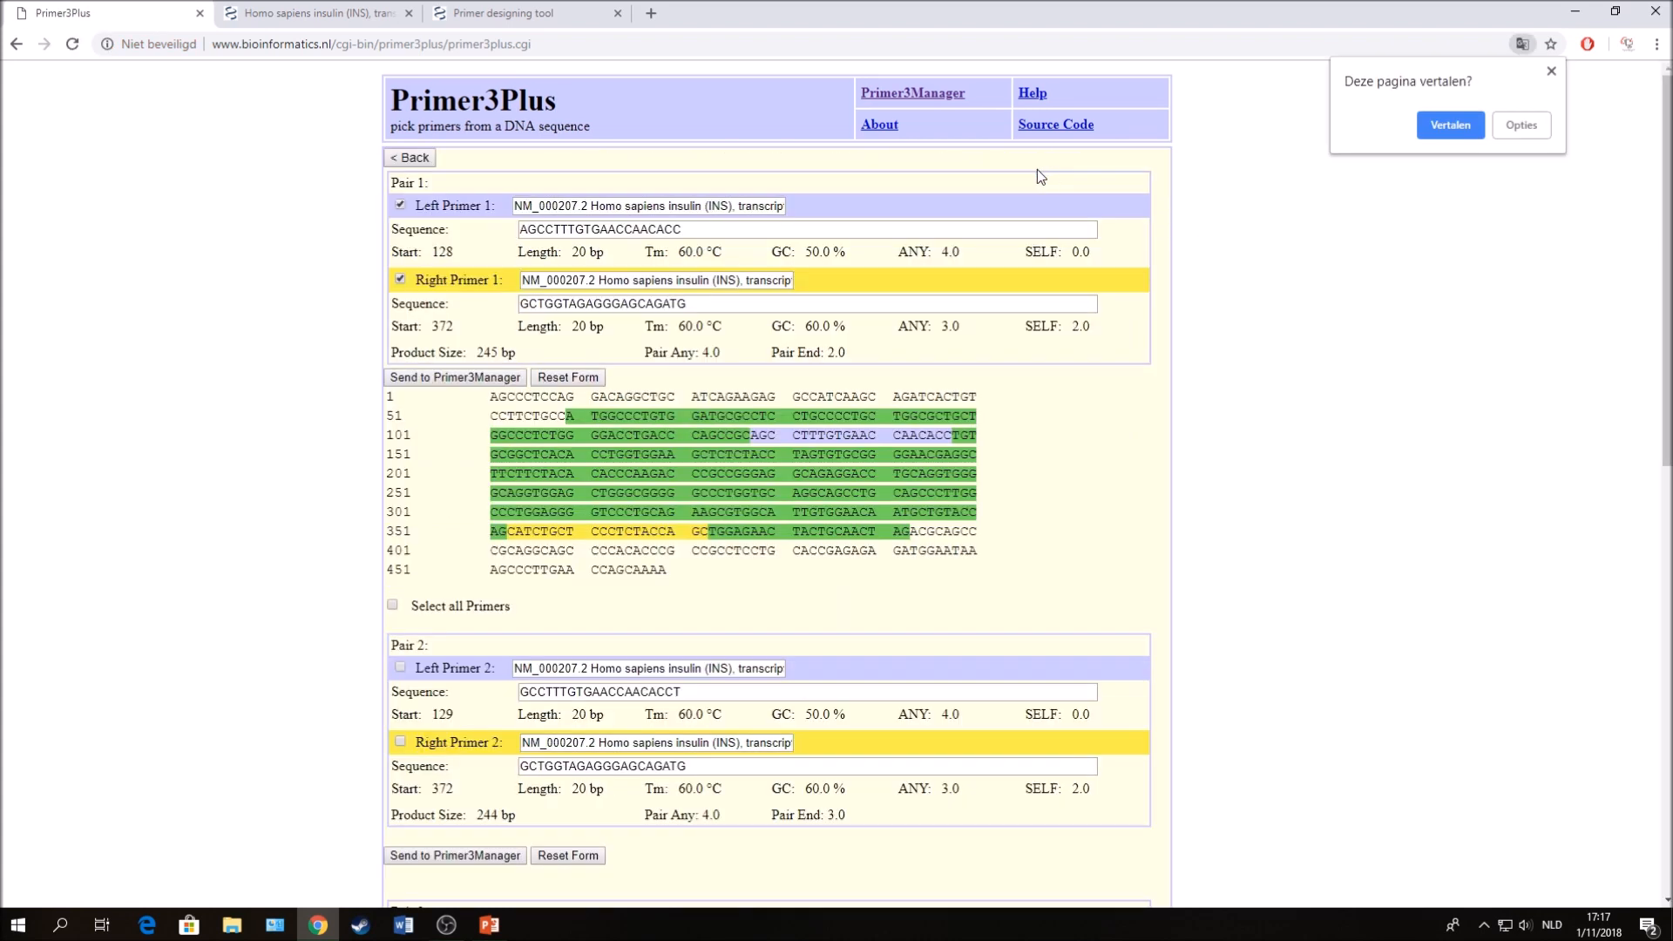
{"action": "left_click_drag", "start_coordinate": [751, 436], "coordinate": [946, 436]}
{"action": "left_click_drag", "start_coordinate": [701, 531], "coordinate": [646, 549]}
{"action": "left_click", "coordinate": [738, 582]}
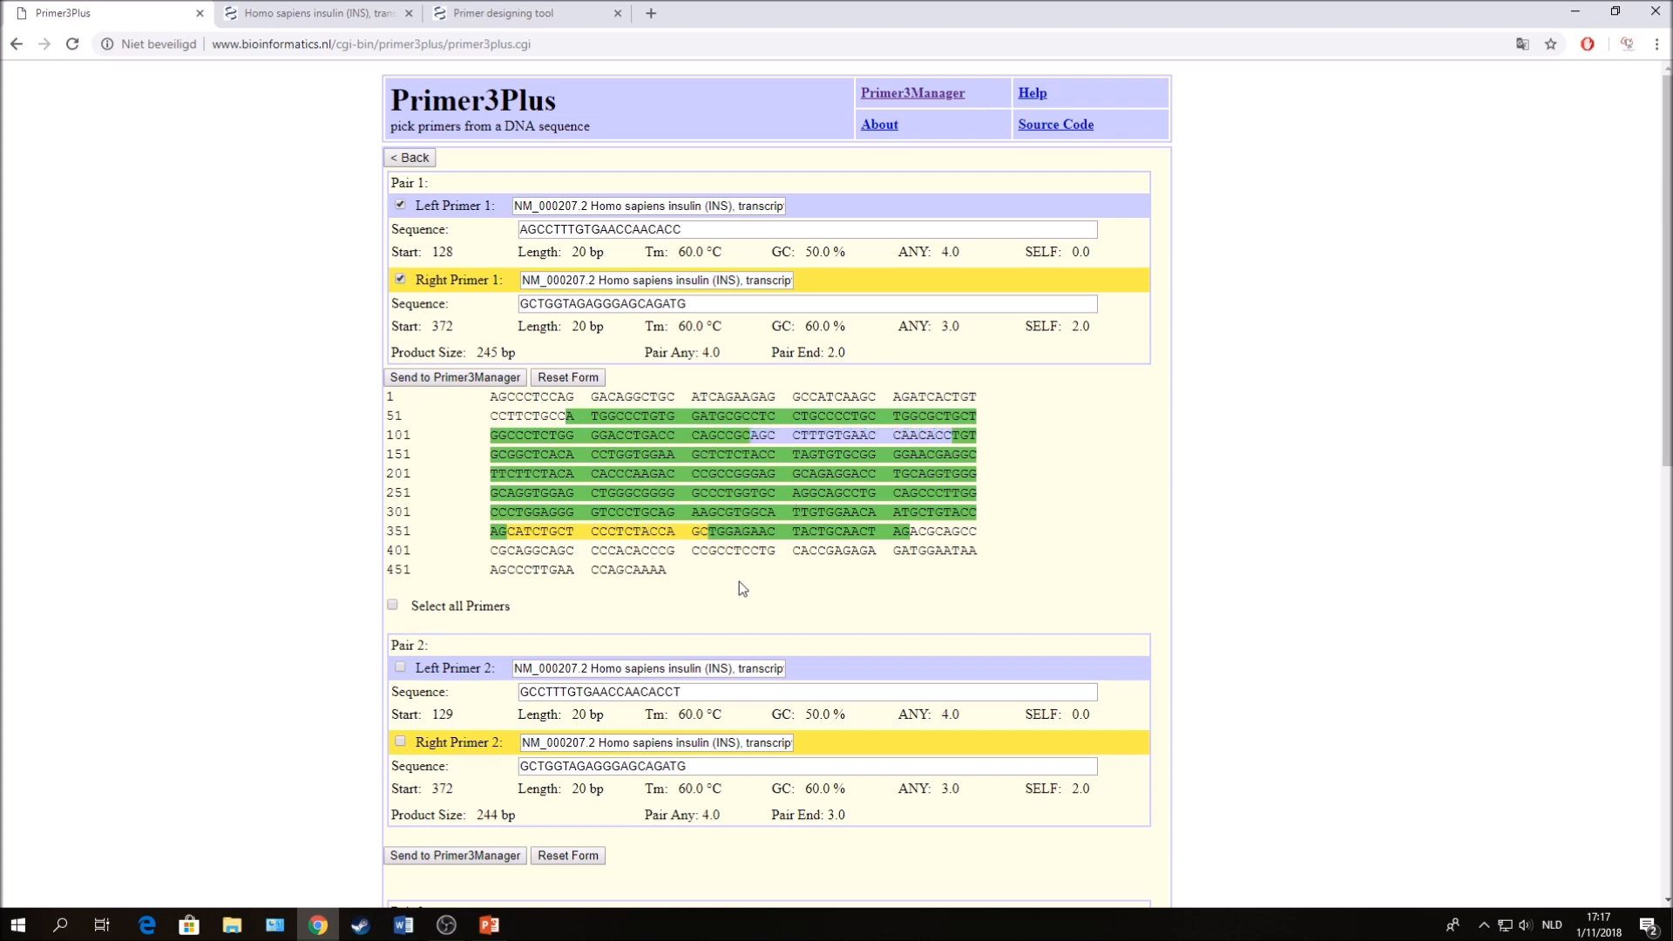
Replace the included region with an excluded region of 1,60, then pick primers and check their positions against the excluded bases.
{"action": "left_click", "coordinate": [15, 43]}
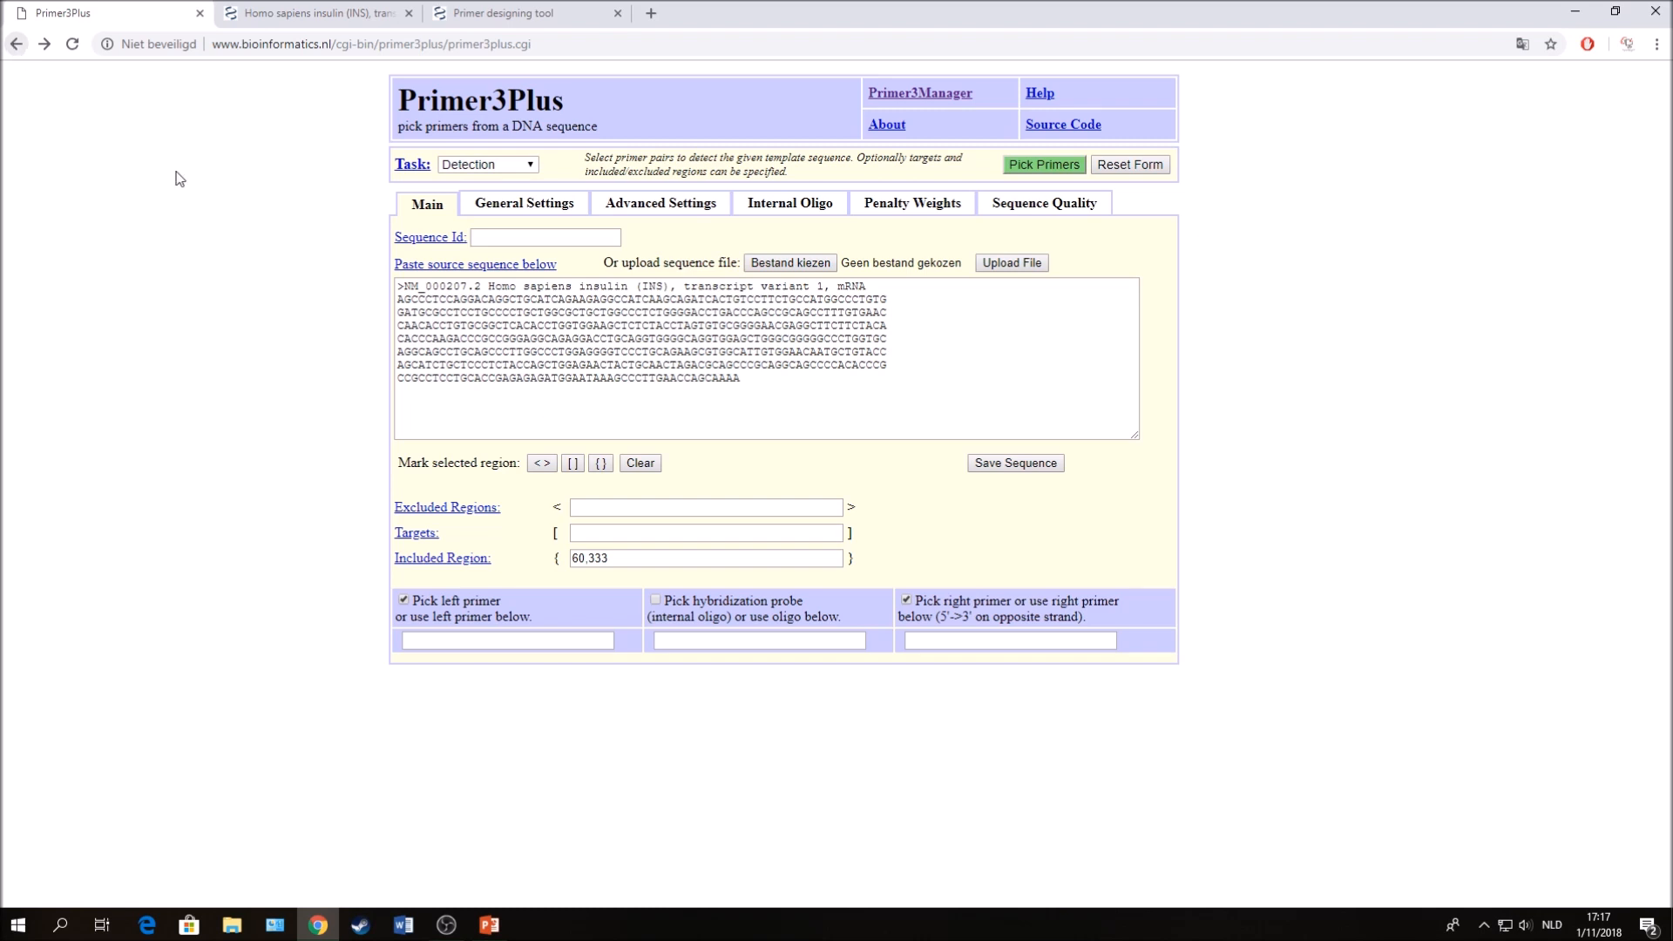
{"action": "double_click", "coordinate": [629, 558]}
{"action": "key", "text": "BackSpace"}
{"action": "left_click", "coordinate": [604, 508]}
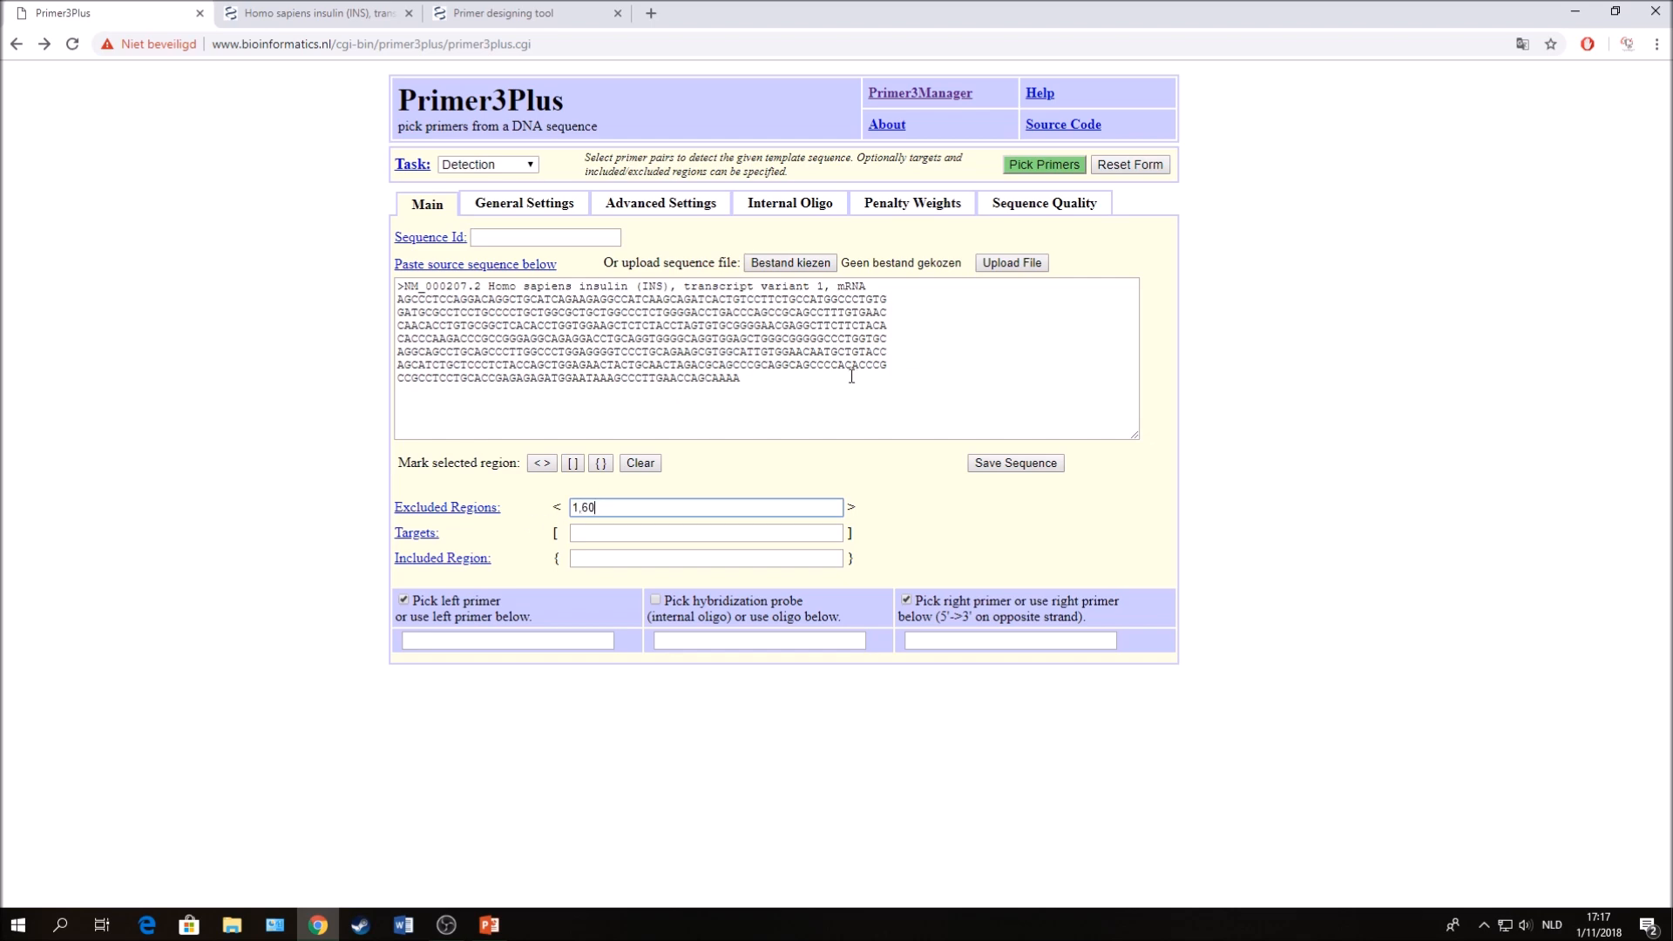
{"action": "left_click", "coordinate": [1028, 165]}
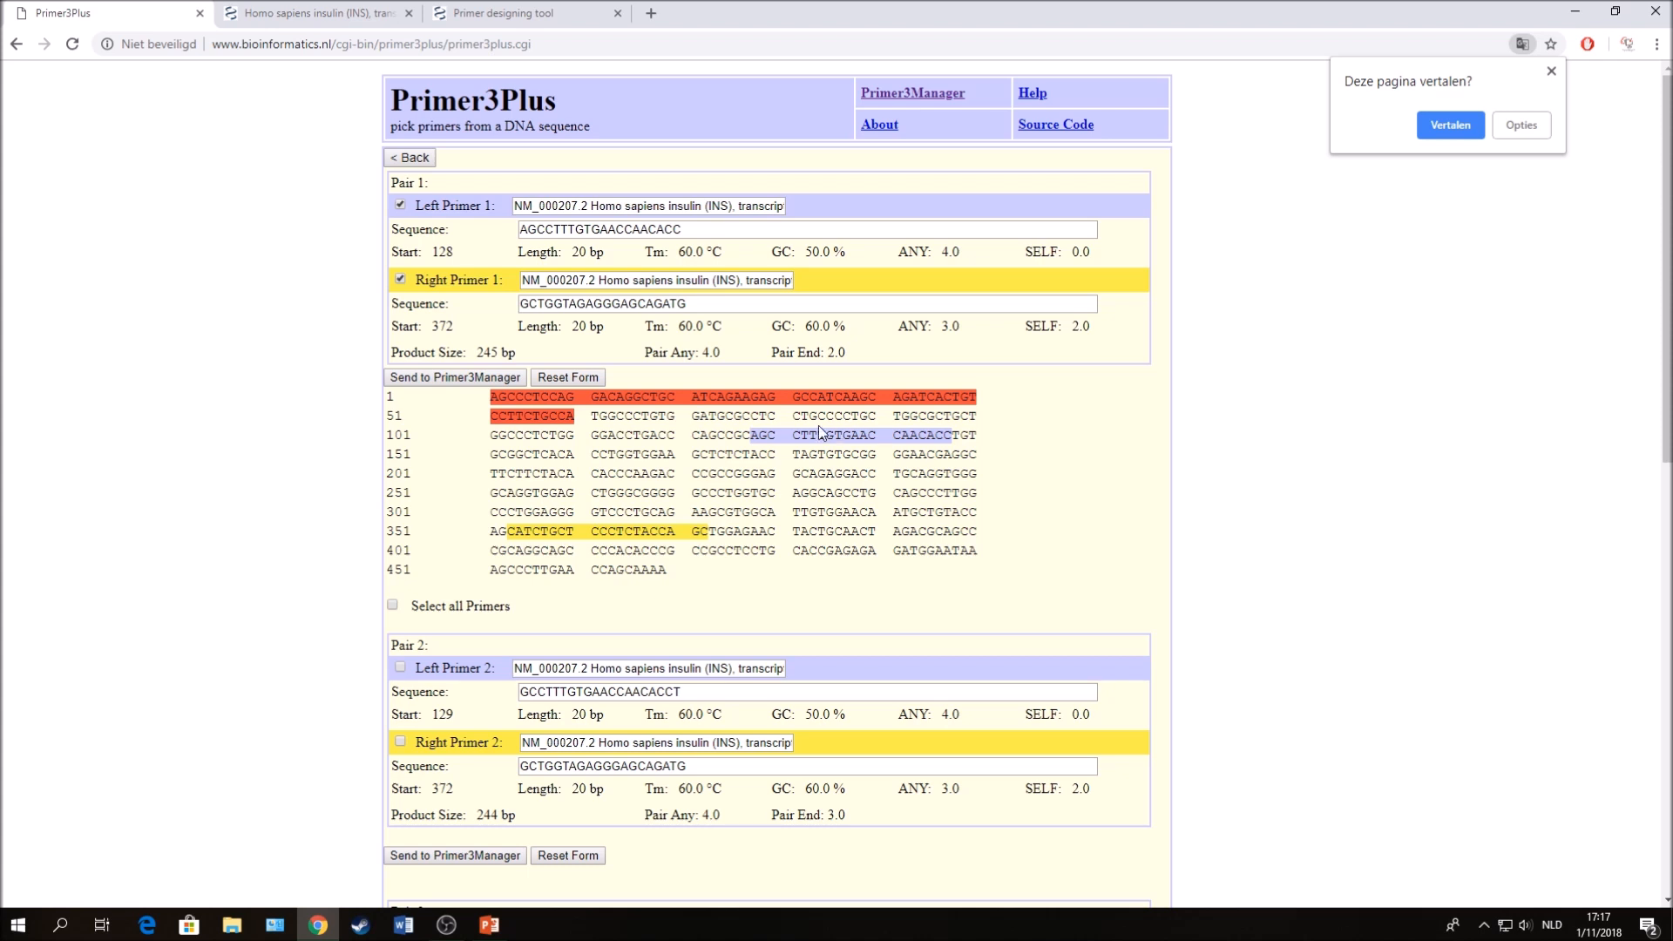
{"action": "left_click_drag", "start_coordinate": [490, 394], "coordinate": [581, 424]}
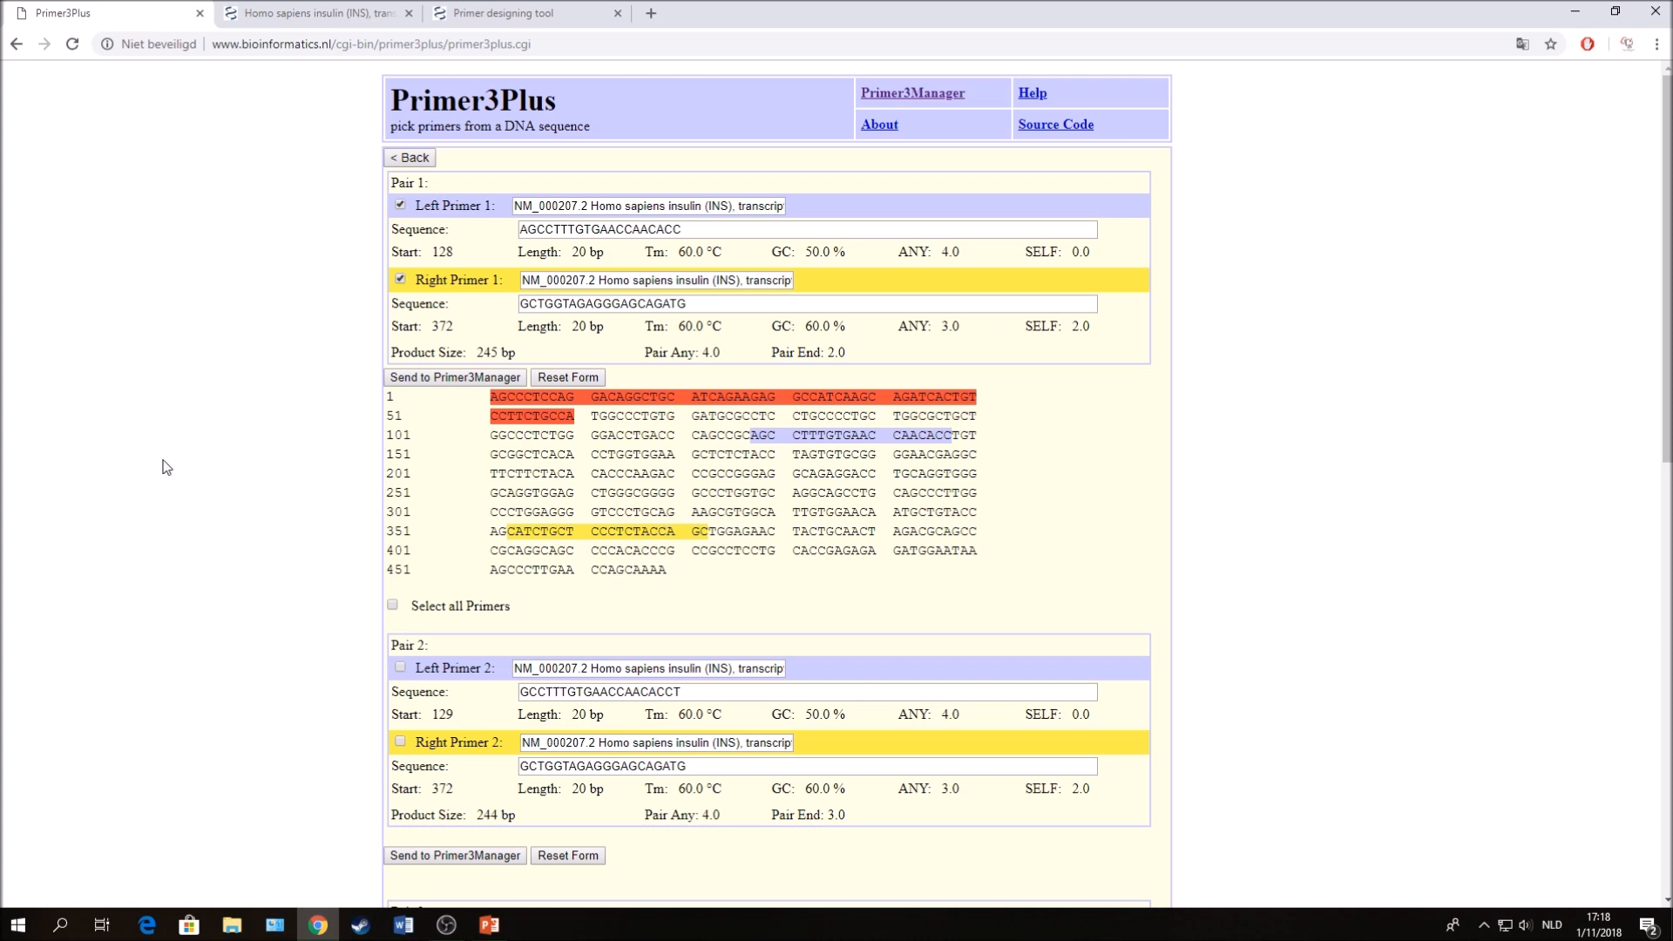
Return to the input form and clear the excluded region.
{"action": "key", "text": "alt+Left"}
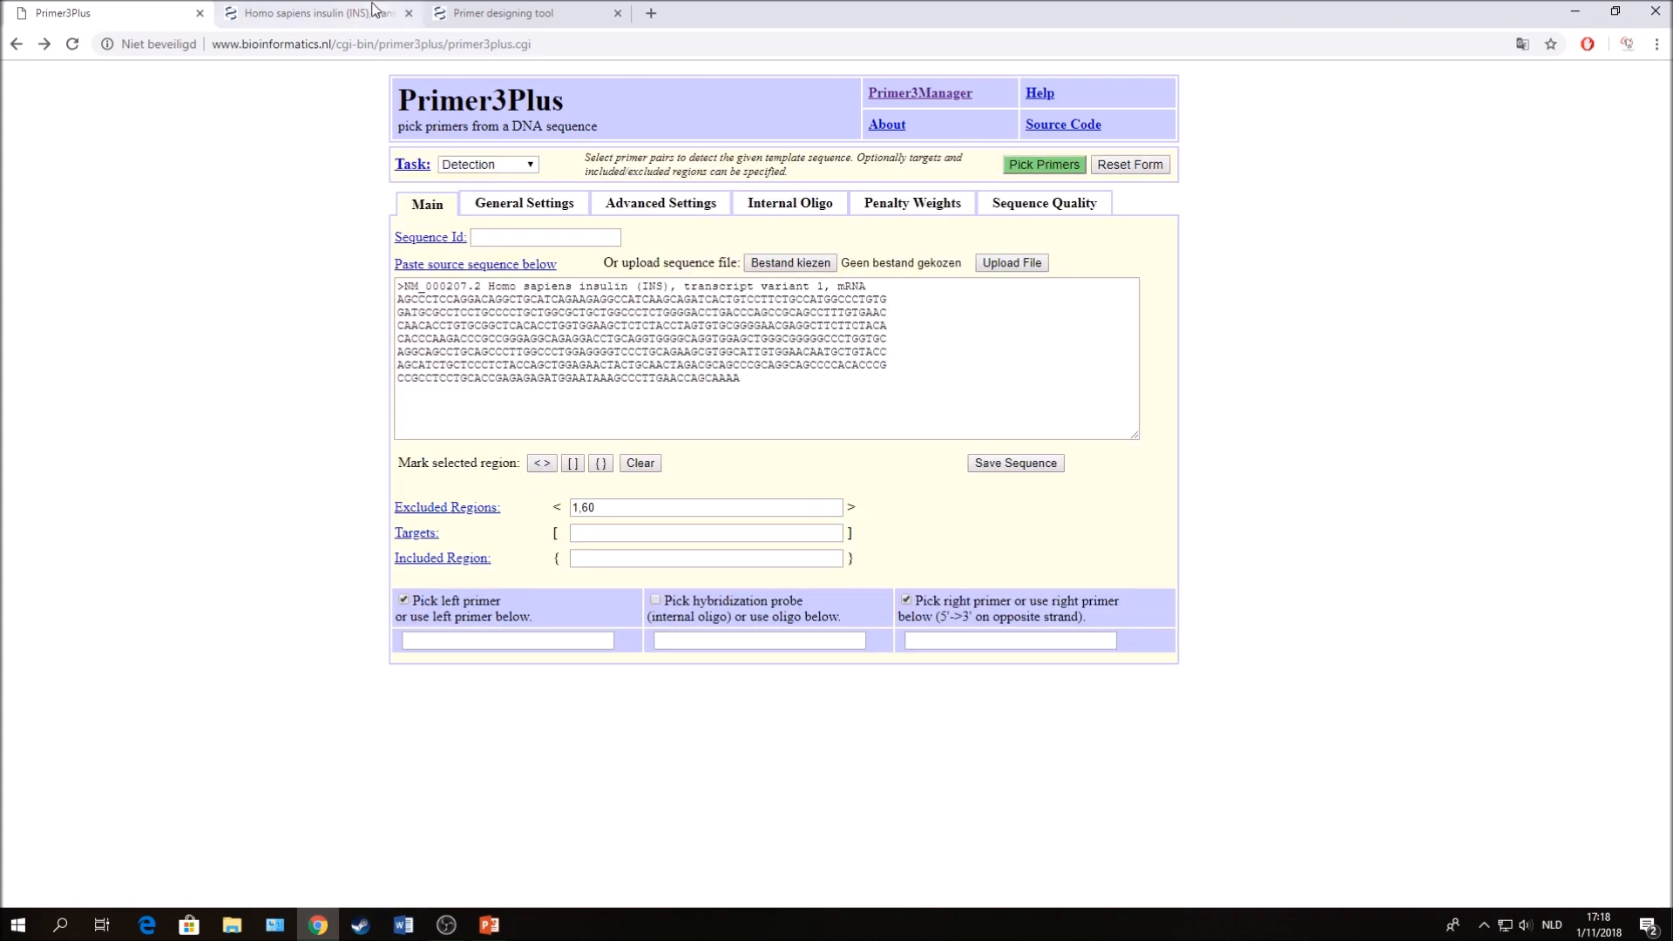
{"action": "double_click", "coordinate": [582, 506]}
{"action": "key", "text": "BackSpace"}
{"action": "key", "text": "BackSpace"}
{"action": "key", "text": "BackSpace"}
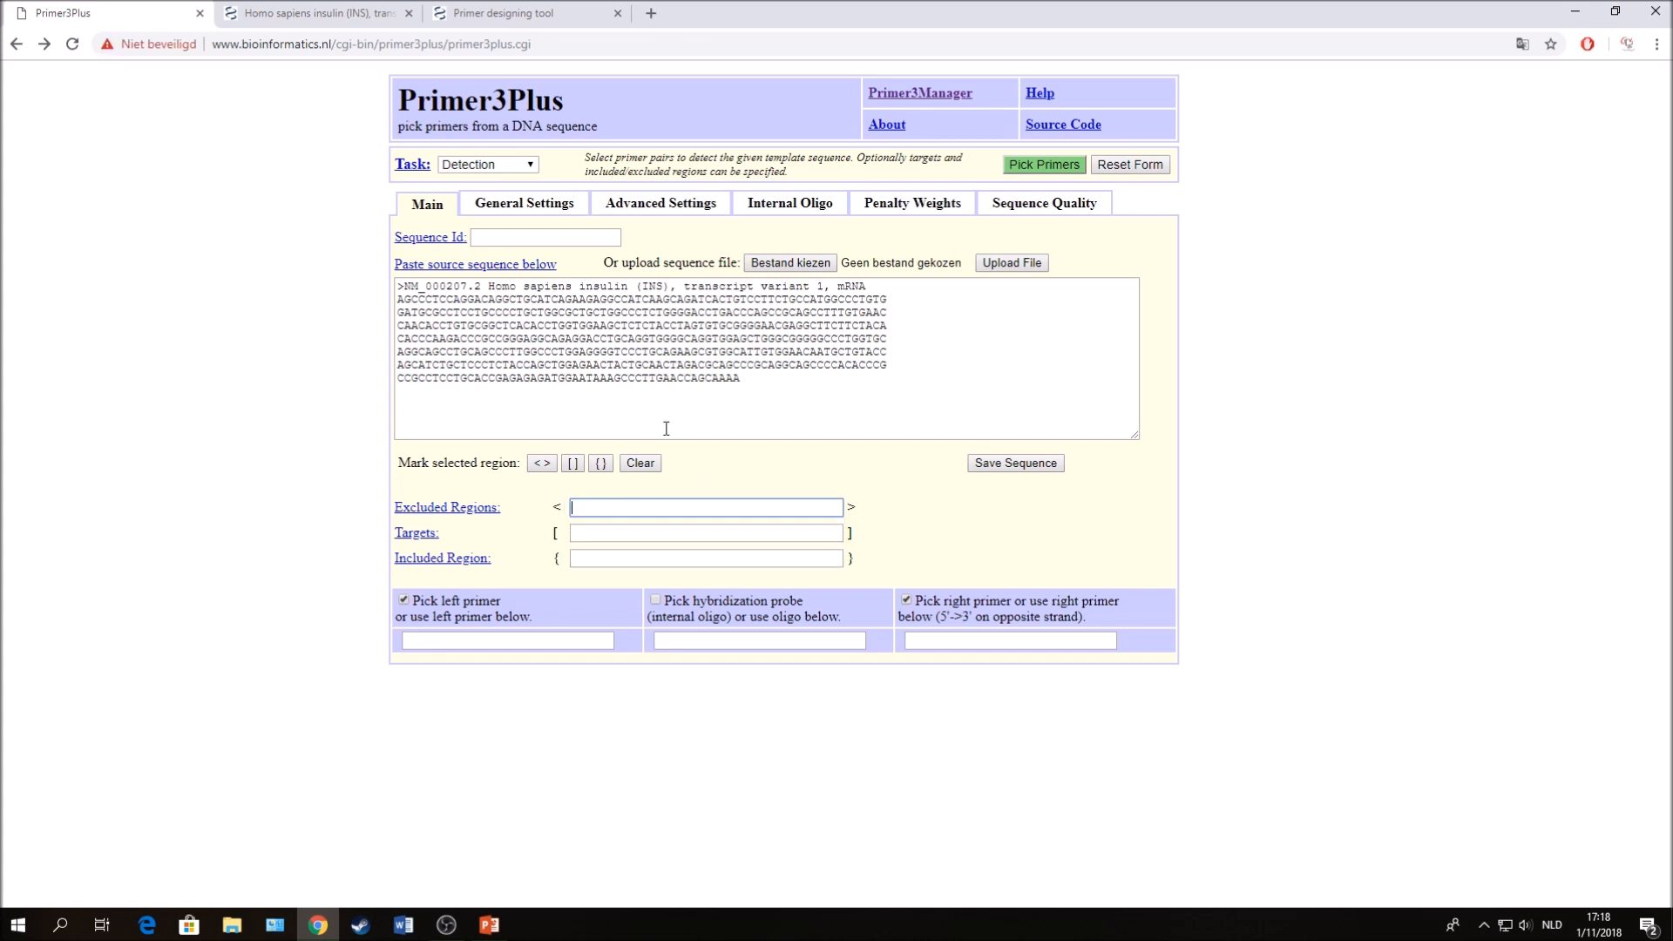
Review the available Primer3Plus task types, keeping Detection selected.
{"action": "left_click", "coordinate": [518, 166]}
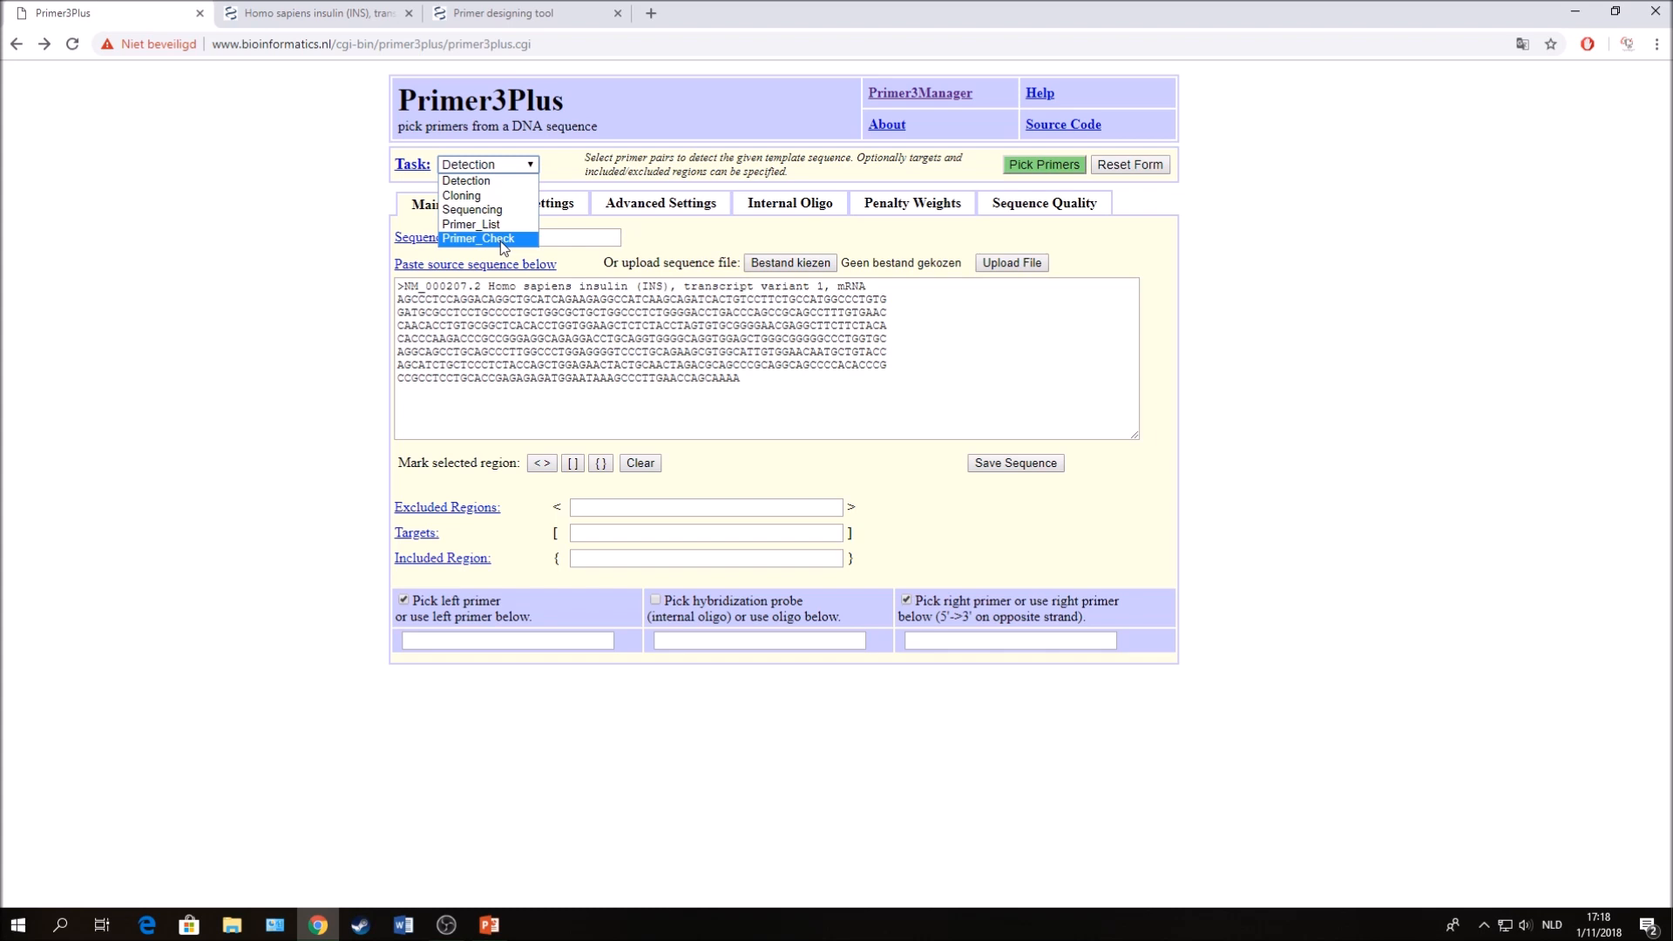
{"action": "left_click", "coordinate": [511, 166]}
{"action": "left_click", "coordinate": [323, 314]}
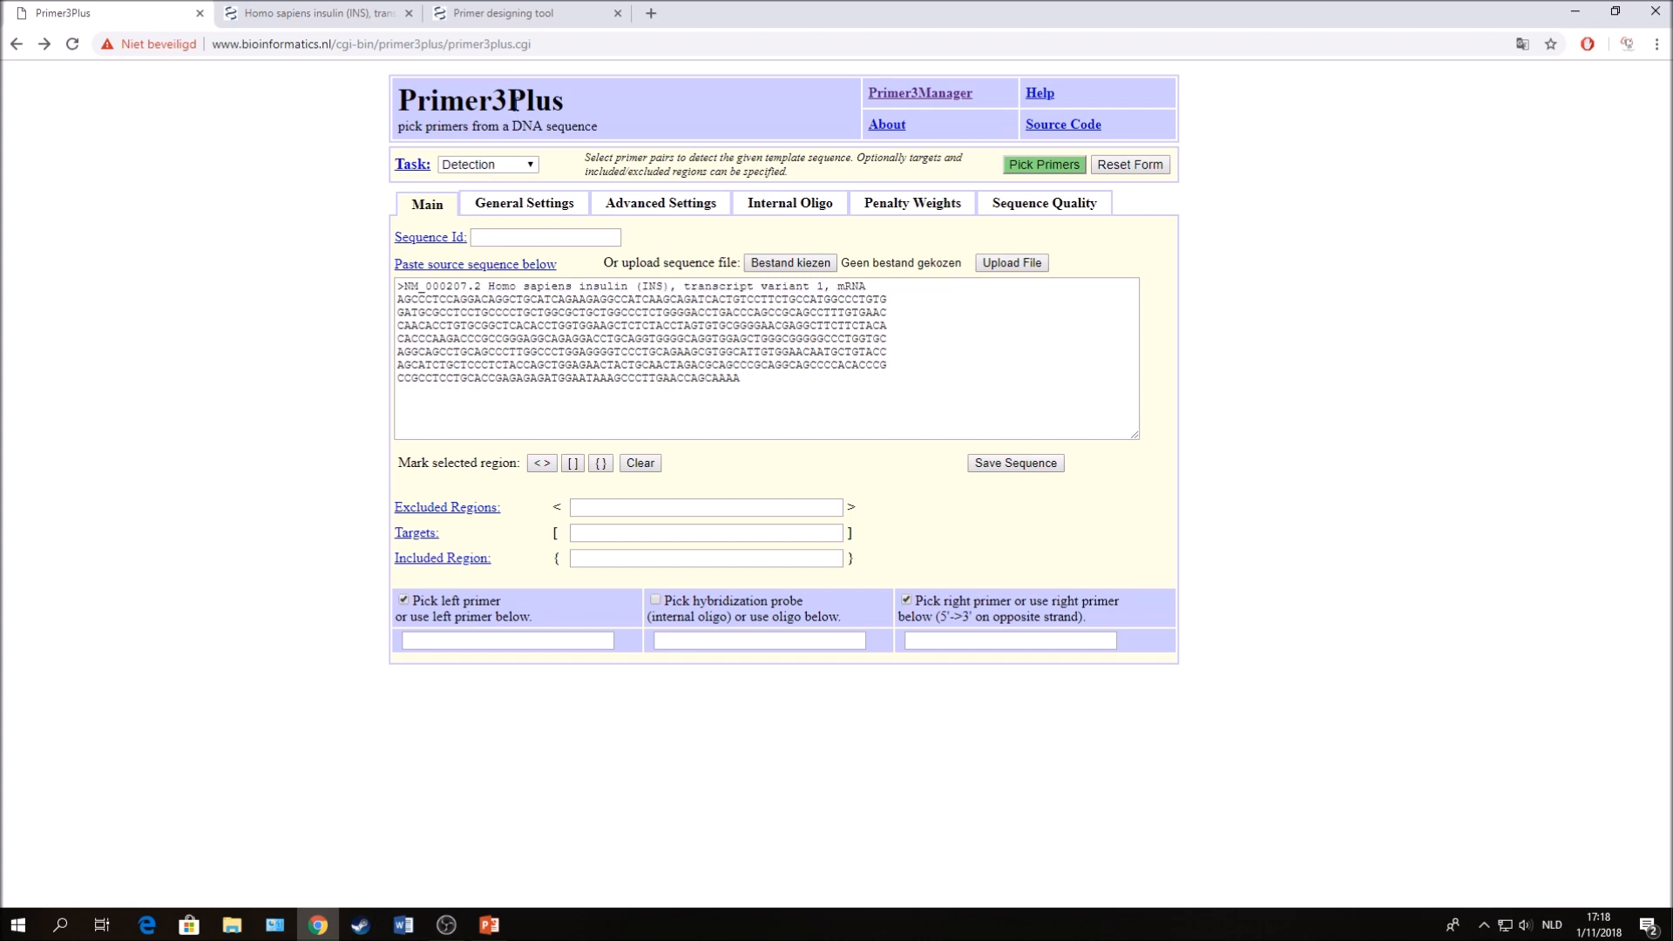
Copy the full NM_000207.2 FASTA sequence from Primer3Plus into the PCR template of Primer-BLAST.
{"action": "left_click", "coordinate": [523, 13]}
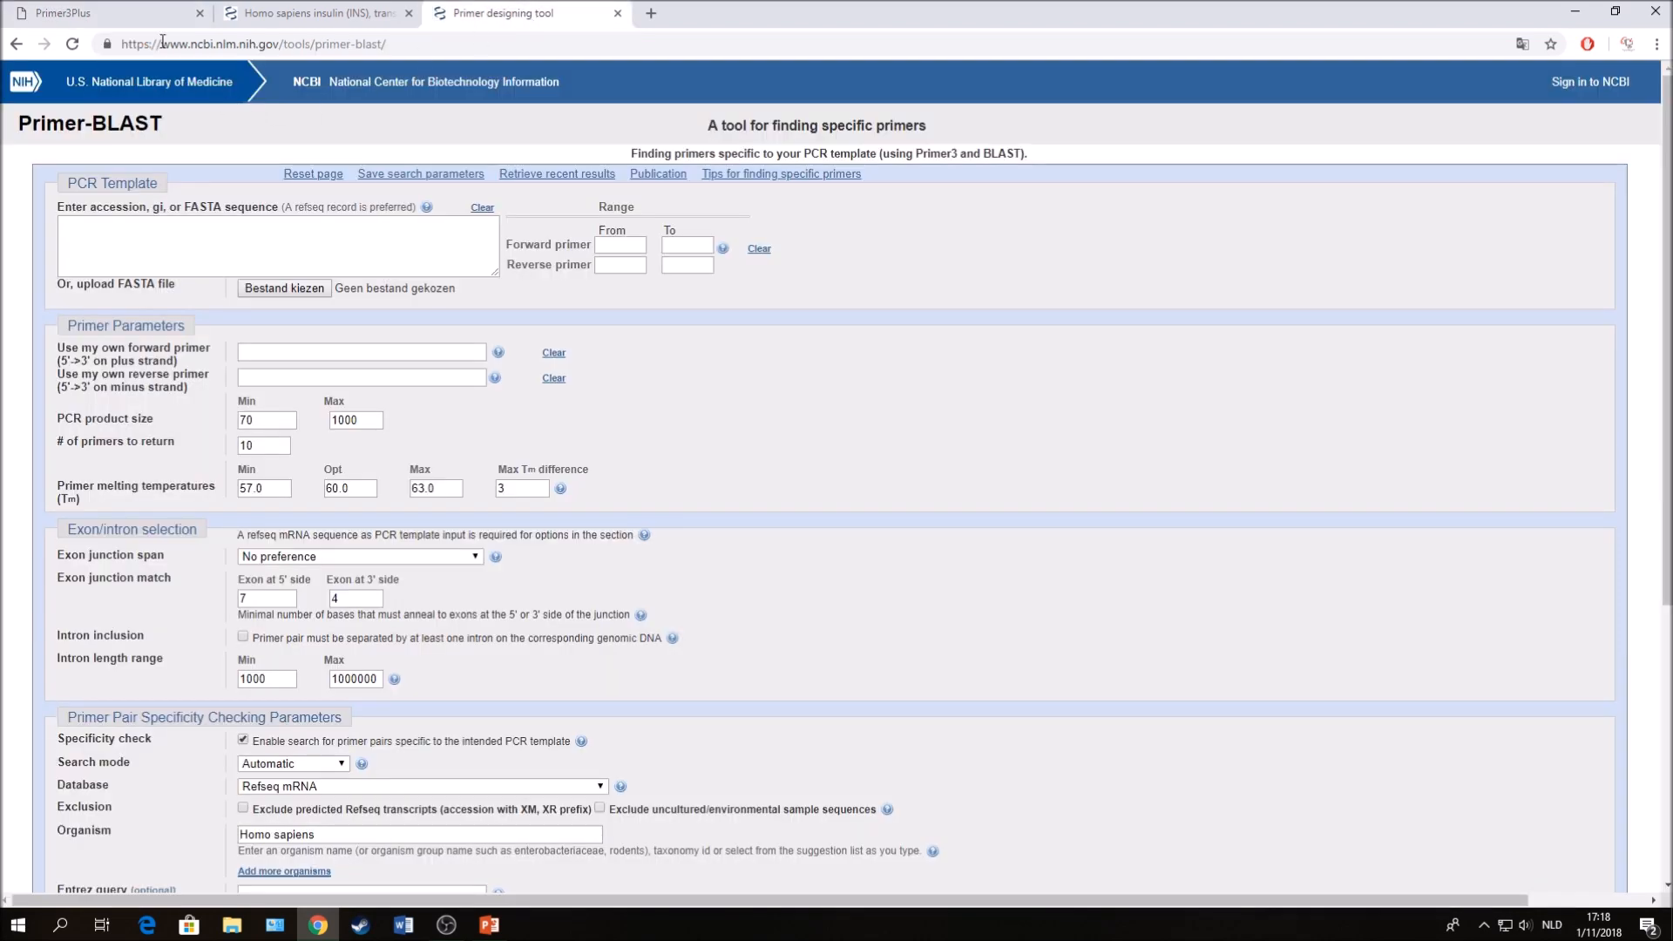
{"action": "left_click", "coordinate": [105, 10]}
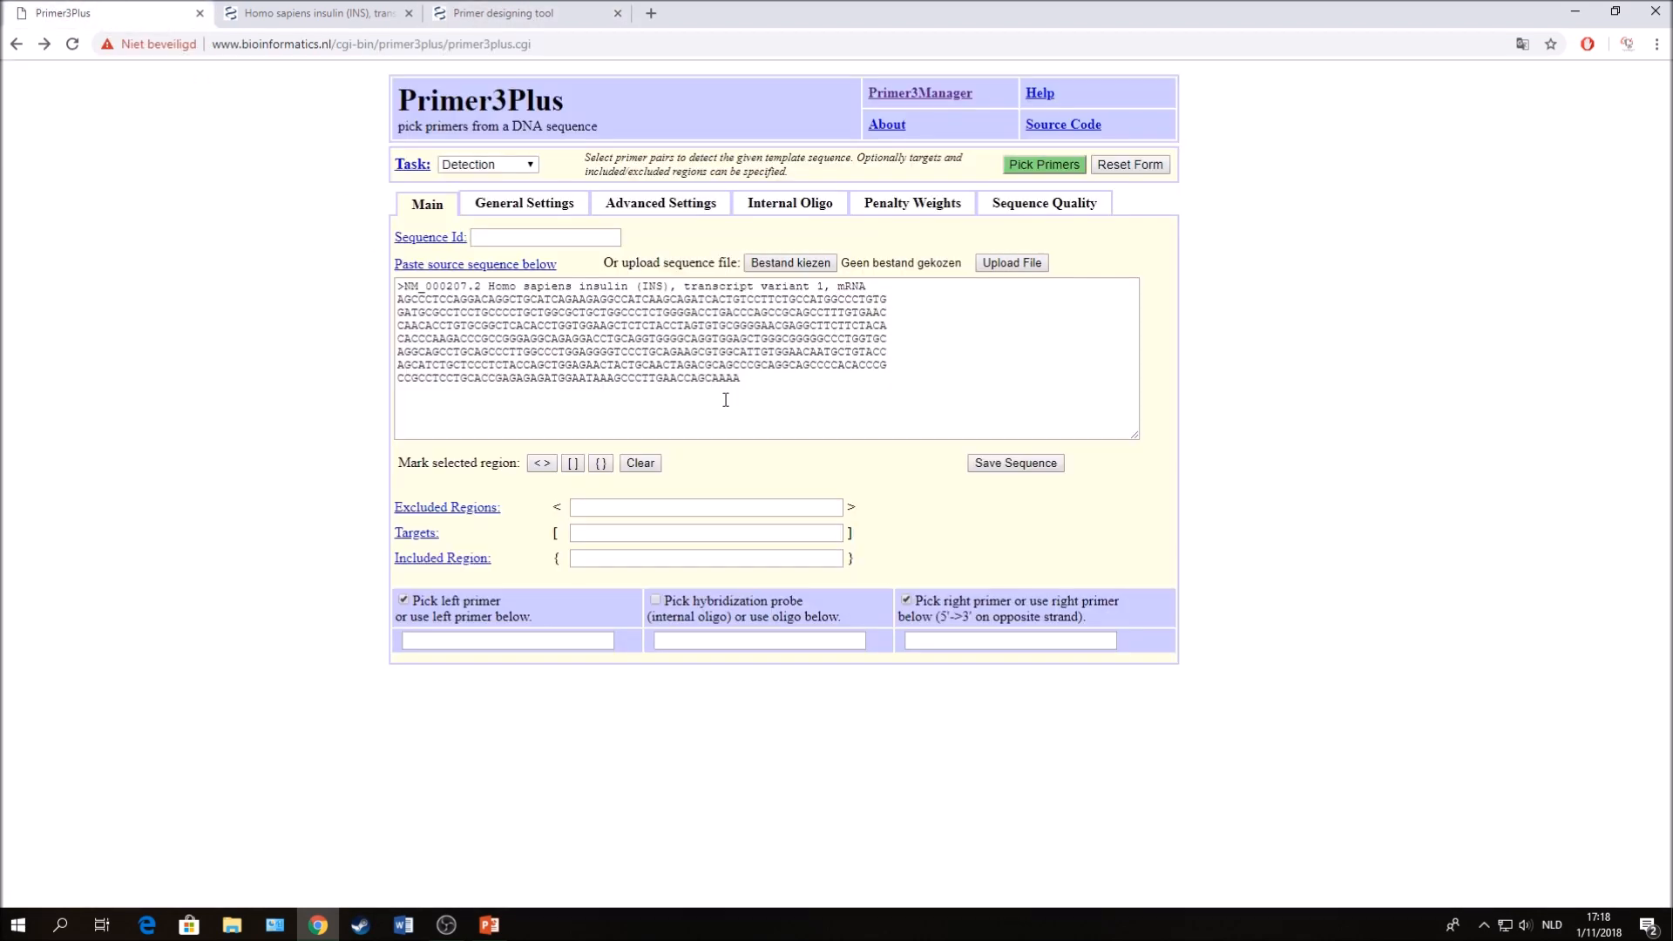
{"action": "left_click_drag", "start_coordinate": [740, 380], "coordinate": [382, 277]}
{"action": "key", "text": "ctrl+c"}
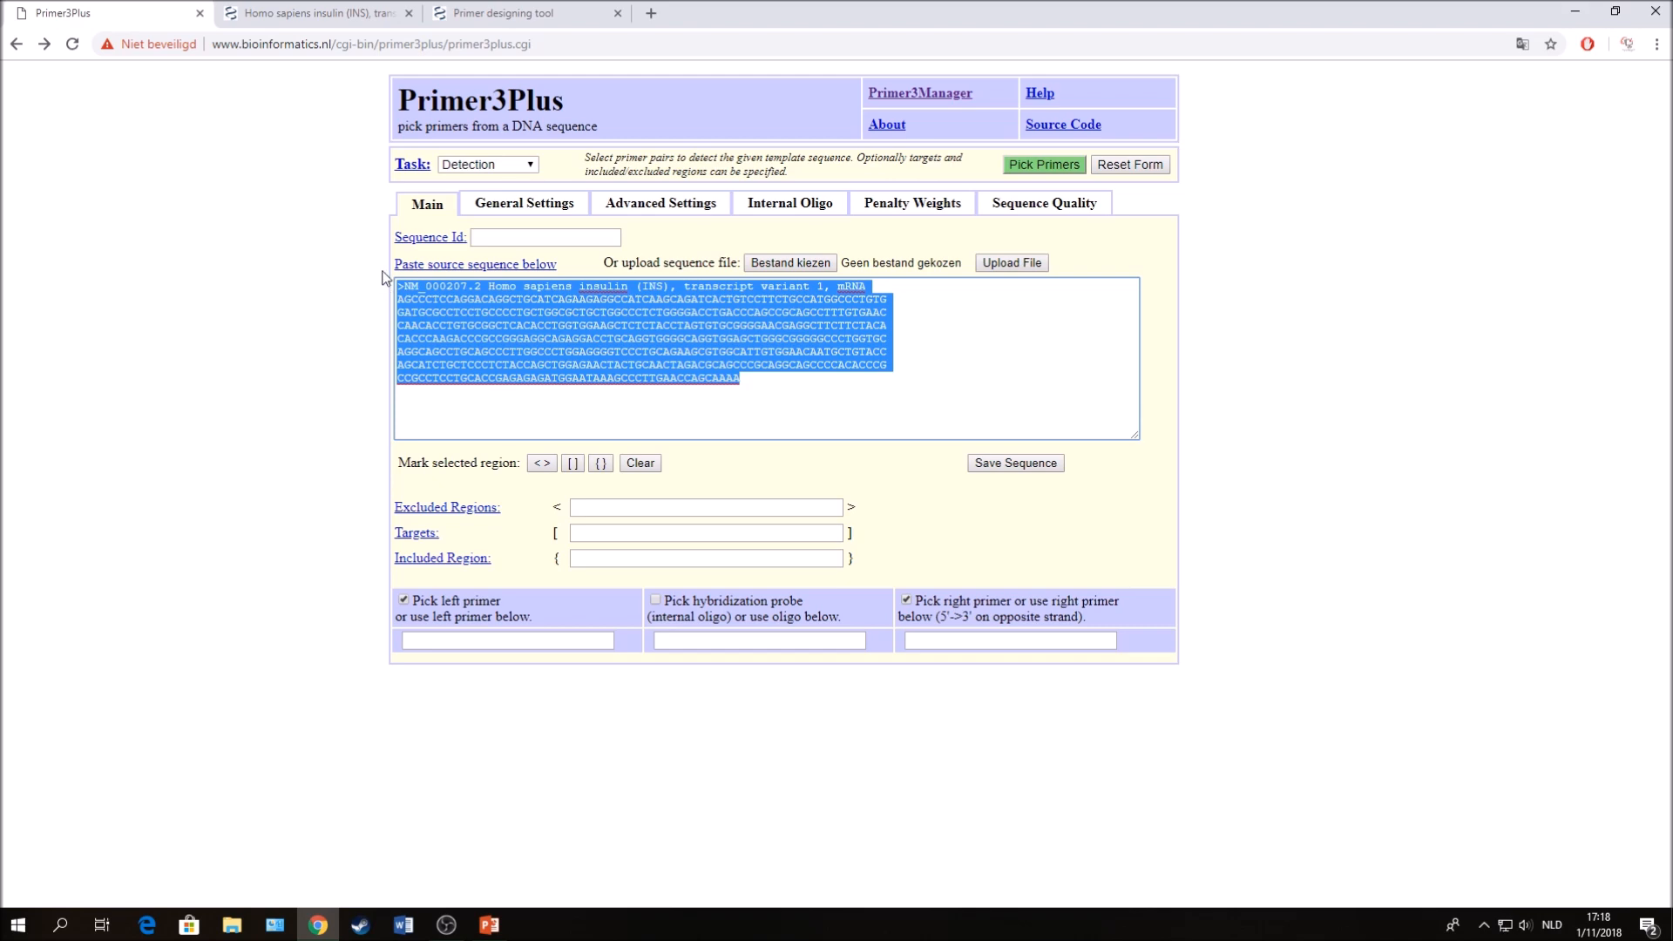
{"action": "left_click", "coordinate": [505, 13]}
{"action": "left_click", "coordinate": [295, 253]}
{"action": "key", "text": "ctrl+v"}
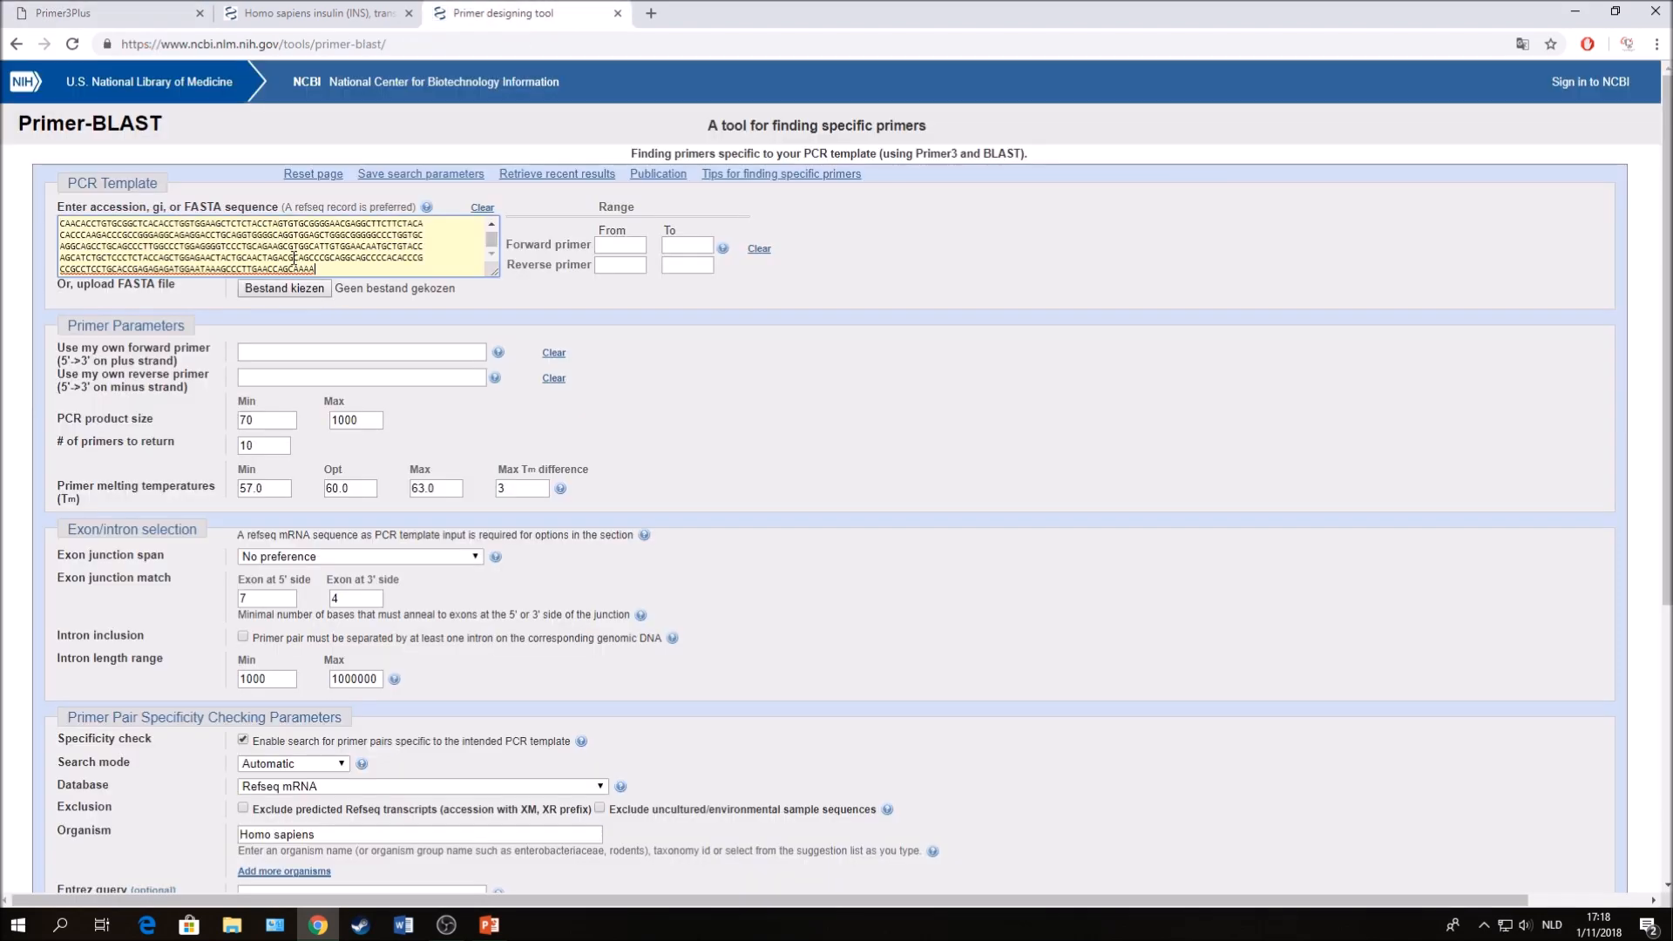
{"action": "scroll", "coordinate": [345, 274], "scroll_direction": "up", "scroll_amount": 2}
{"action": "scroll", "coordinate": [329, 262], "scroll_direction": "down", "scroll_amount": 3}
Compare Primer-BLAST's forward and reverse primer range fields with Primer3Plus's excluded, target and included region options.
{"action": "left_click", "coordinate": [111, 12]}
{"action": "left_click", "coordinate": [534, 5]}
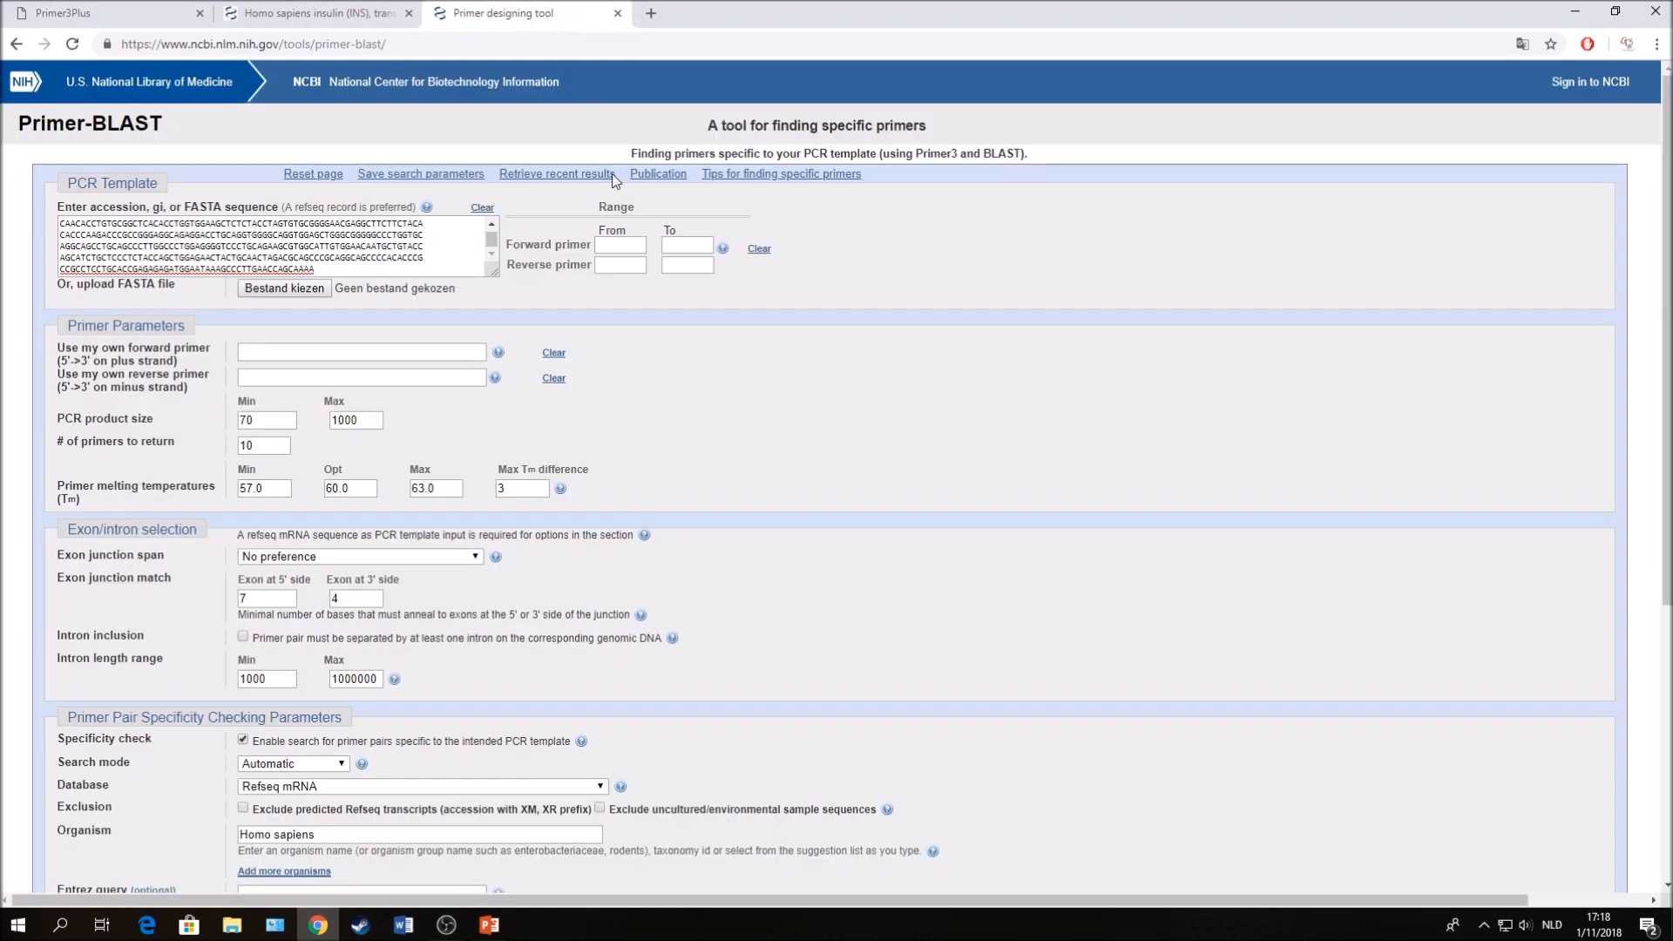
{"action": "left_click", "coordinate": [608, 245]}
{"action": "left_click", "coordinate": [677, 247]}
{"action": "left_click", "coordinate": [619, 265]}
{"action": "left_click", "coordinate": [687, 265]}
{"action": "left_click", "coordinate": [617, 246]}
{"action": "left_click", "coordinate": [111, 11]}
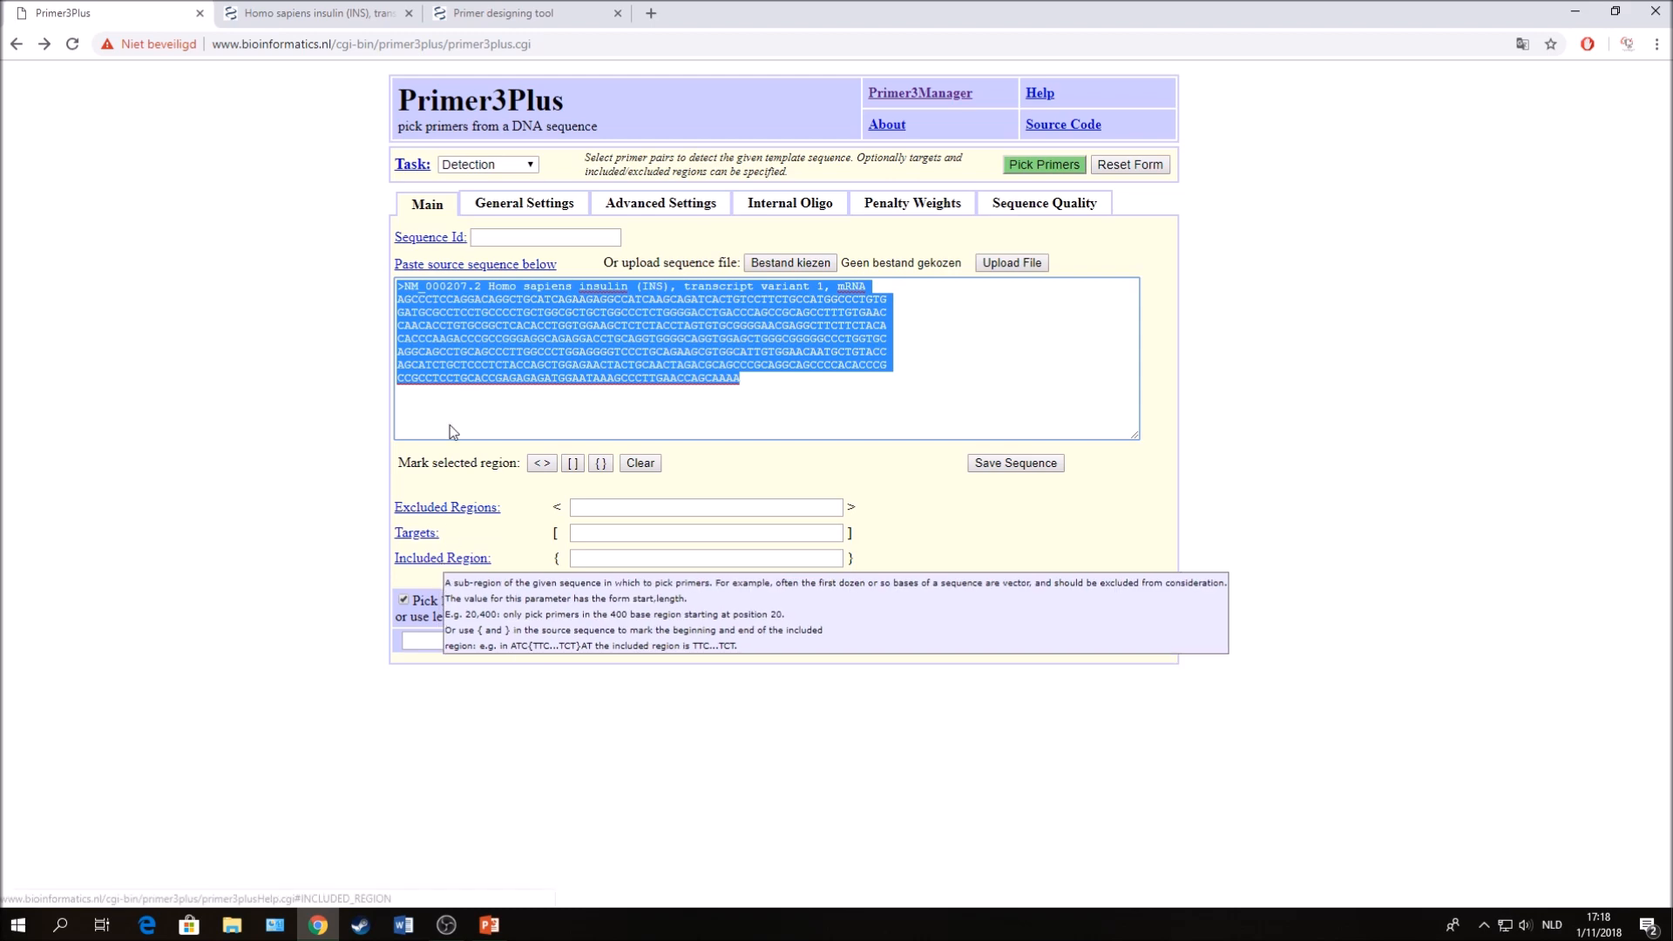
{"action": "left_click", "coordinate": [482, 16]}
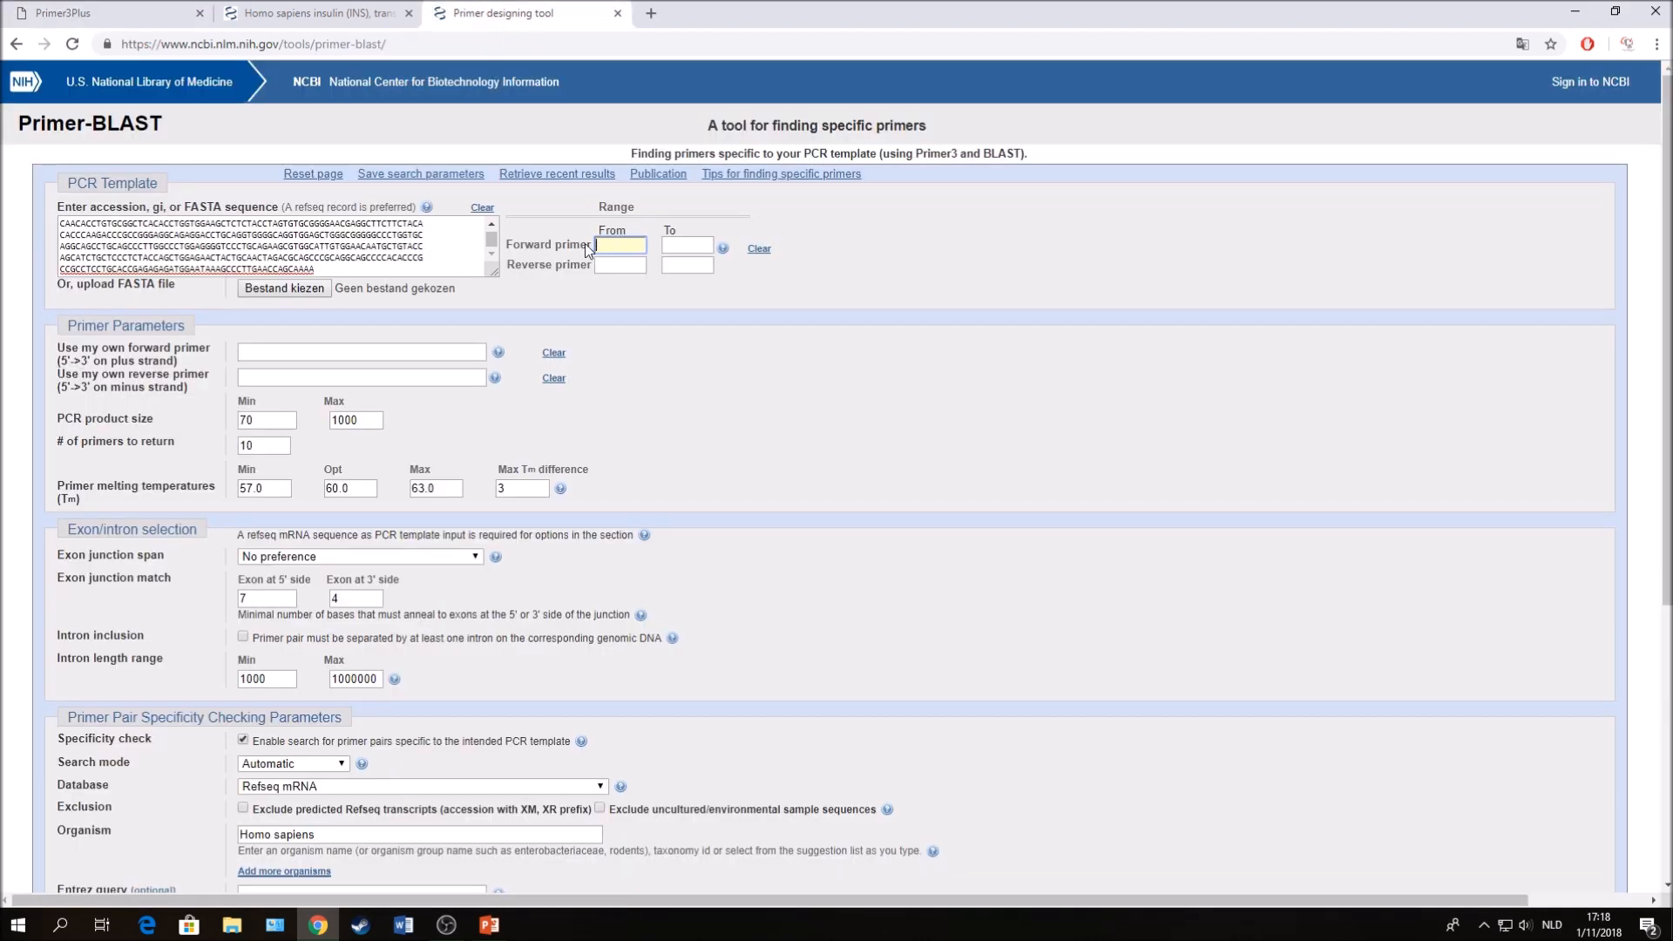
Review Primer-BLAST's primer parameters and specificity options, and compare them with the general settings in Primer3Plus.
{"action": "left_click", "coordinate": [247, 349]}
{"action": "left_click", "coordinate": [612, 440]}
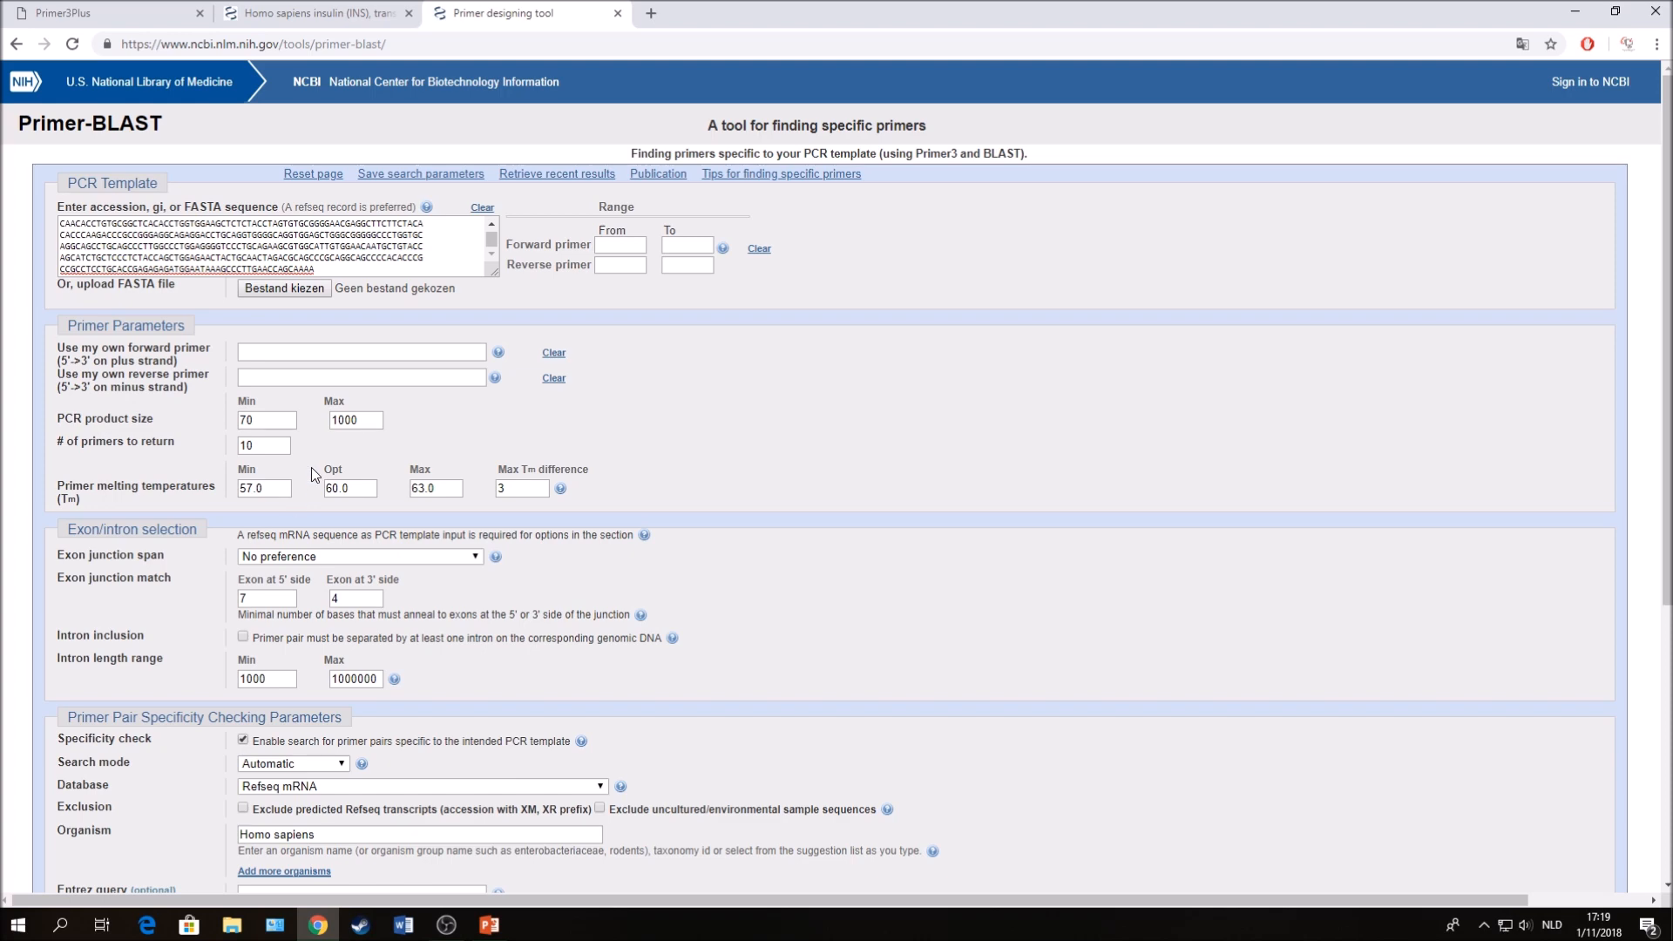
{"action": "scroll", "coordinate": [325, 420], "scroll_direction": "down", "scroll_amount": 3}
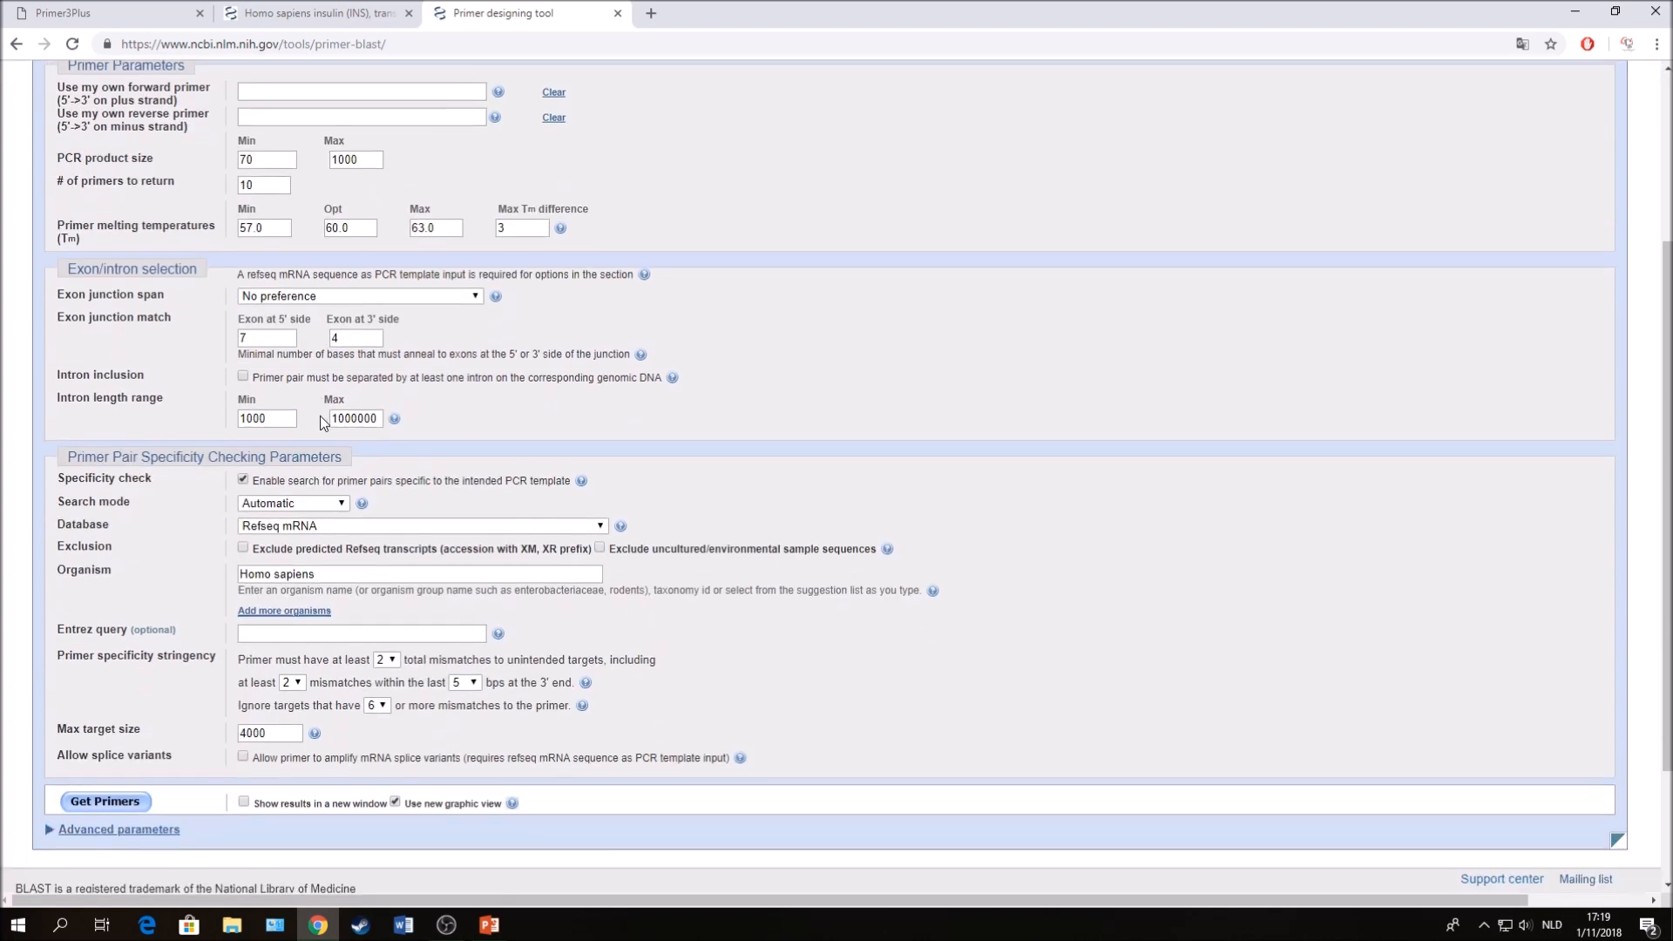
{"action": "scroll", "coordinate": [322, 417], "scroll_direction": "up", "scroll_amount": 3}
{"action": "left_click", "coordinate": [69, 8]}
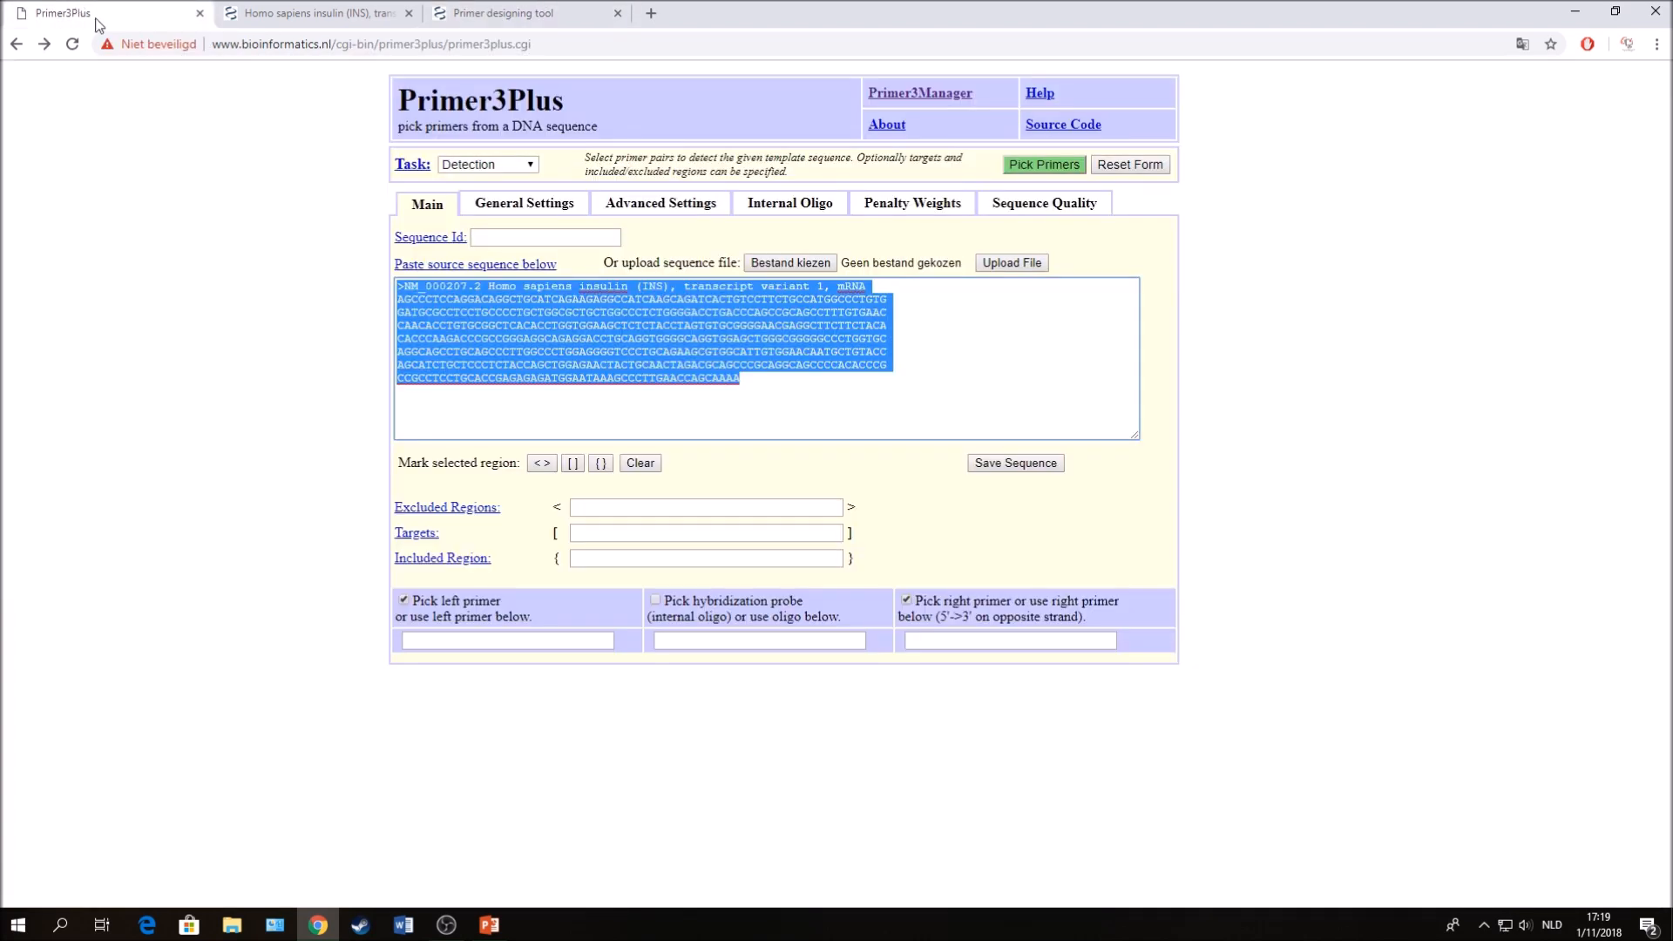
{"action": "left_click", "coordinate": [527, 208]}
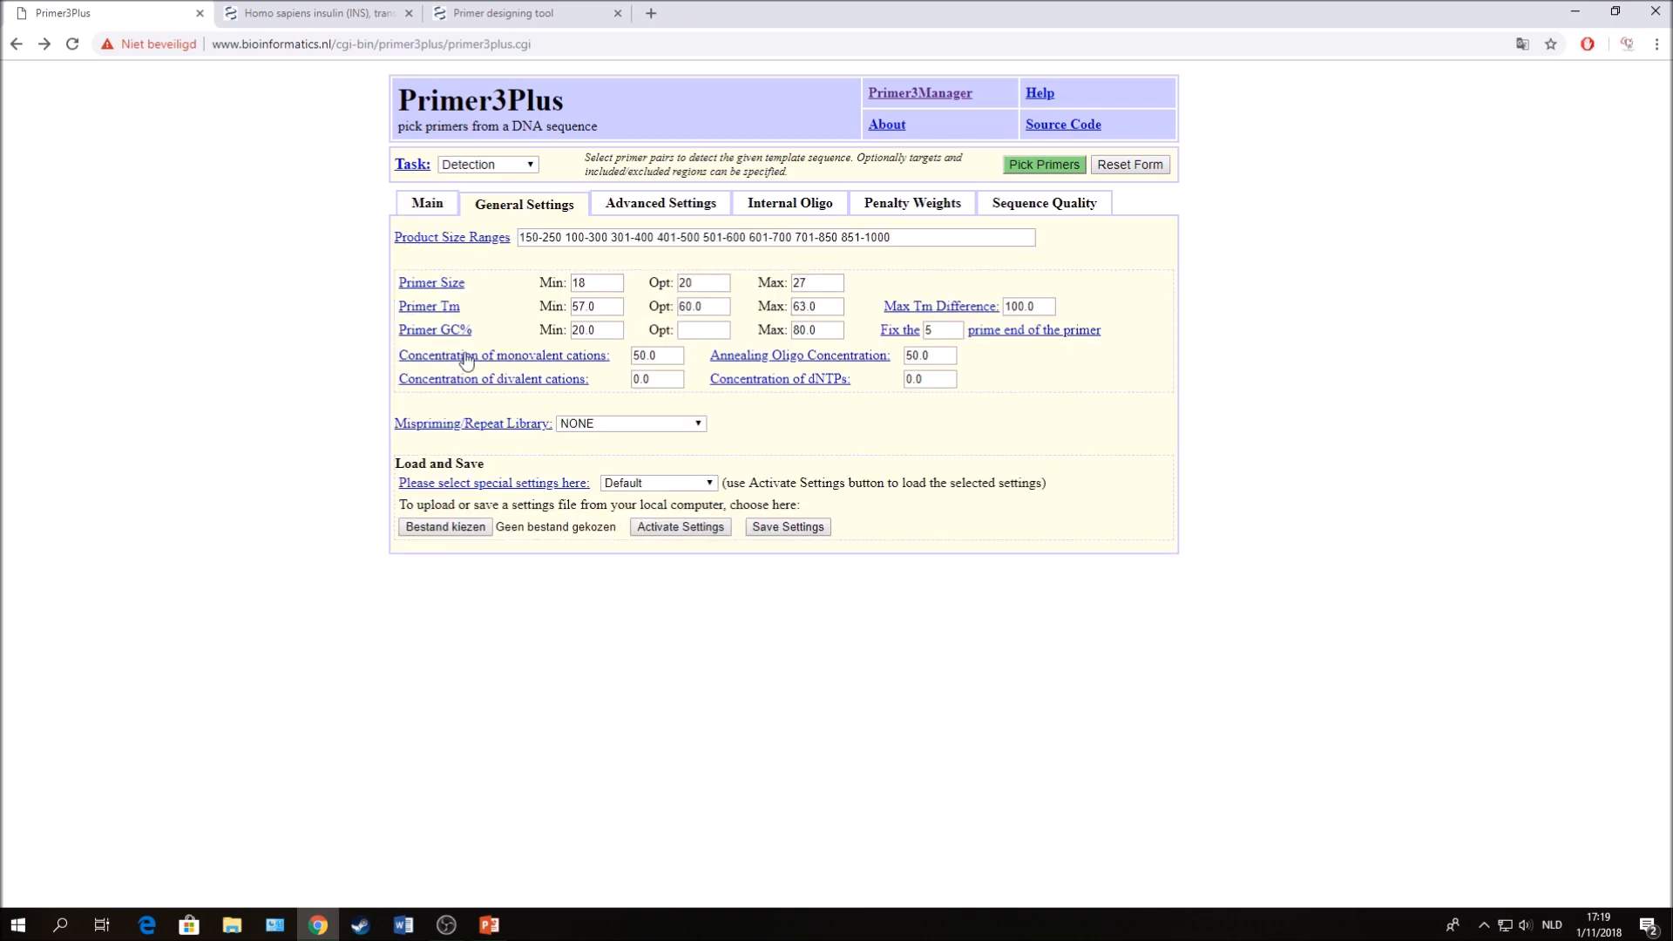
In Primer-BLAST, enable showing results in a new window and submit the primer search.
{"action": "left_click", "coordinate": [510, 7]}
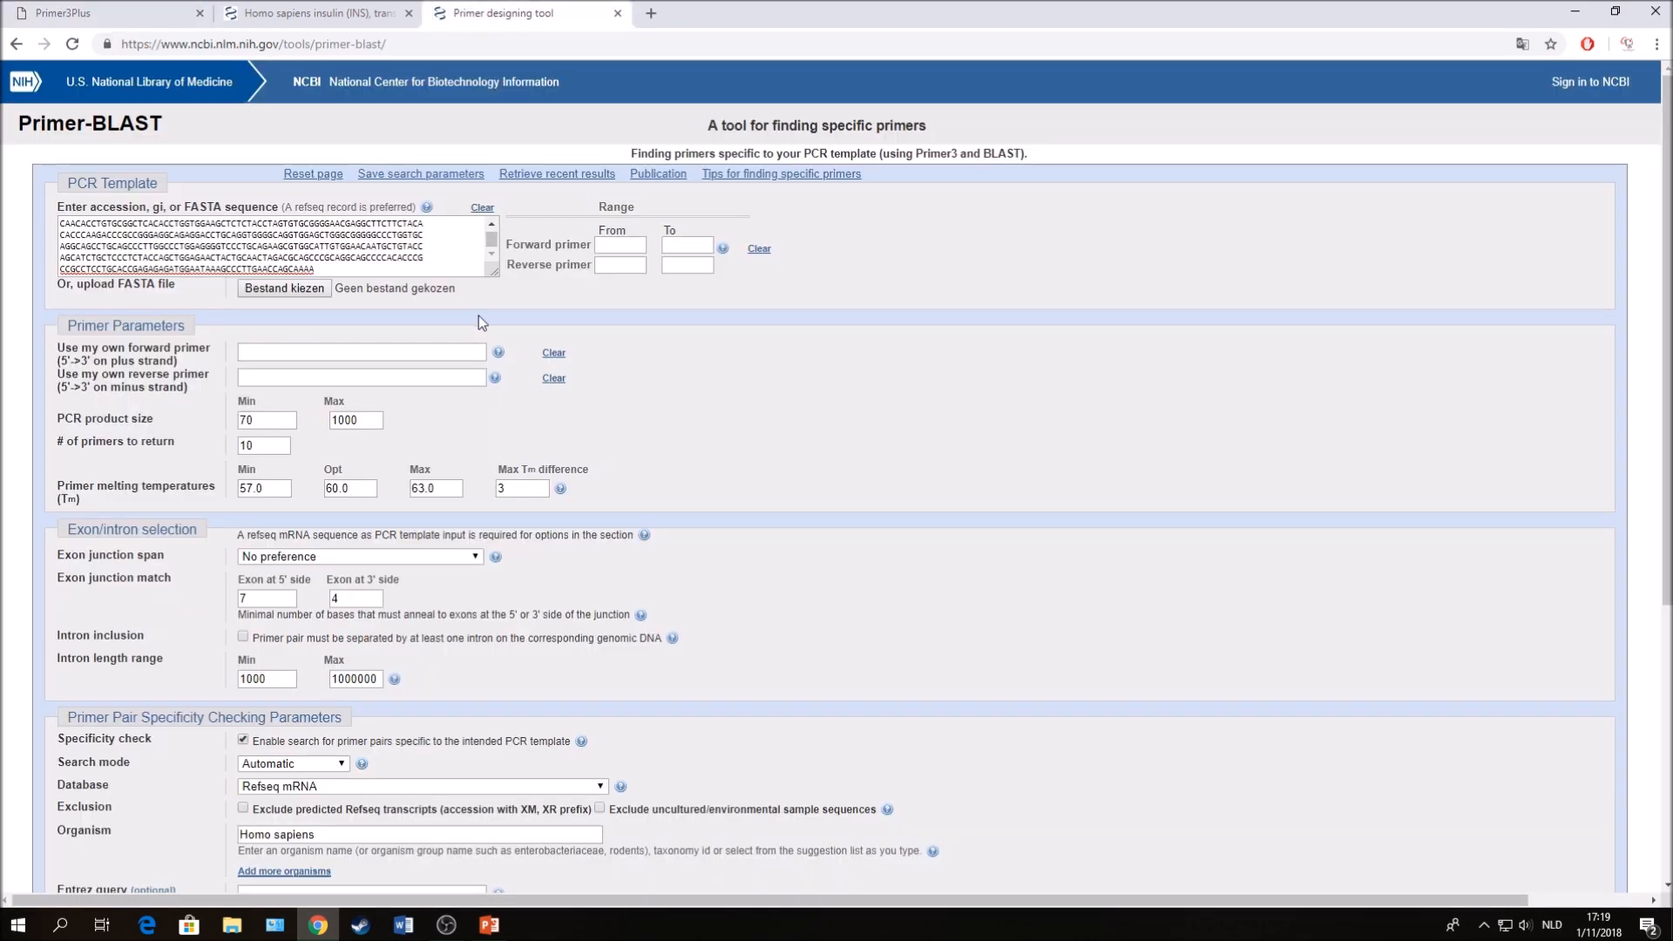
{"action": "scroll", "coordinate": [270, 248], "scroll_direction": "down", "scroll_amount": 2}
{"action": "scroll", "coordinate": [270, 248], "scroll_direction": "down", "scroll_amount": 4}
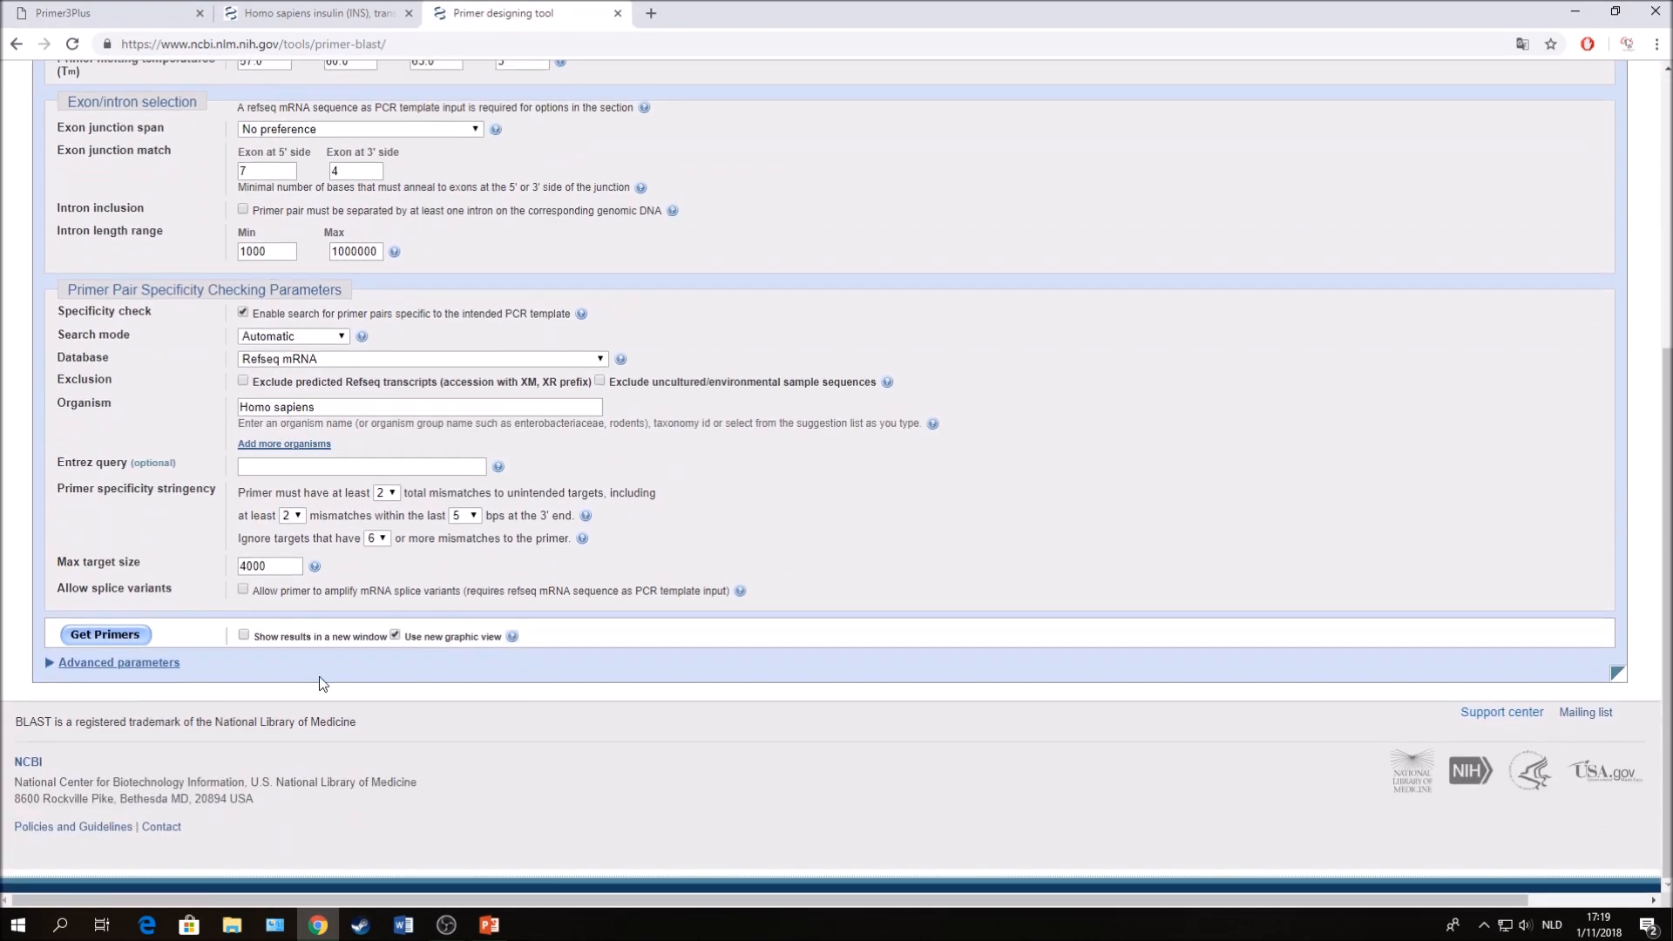
{"action": "left_click", "coordinate": [244, 636]}
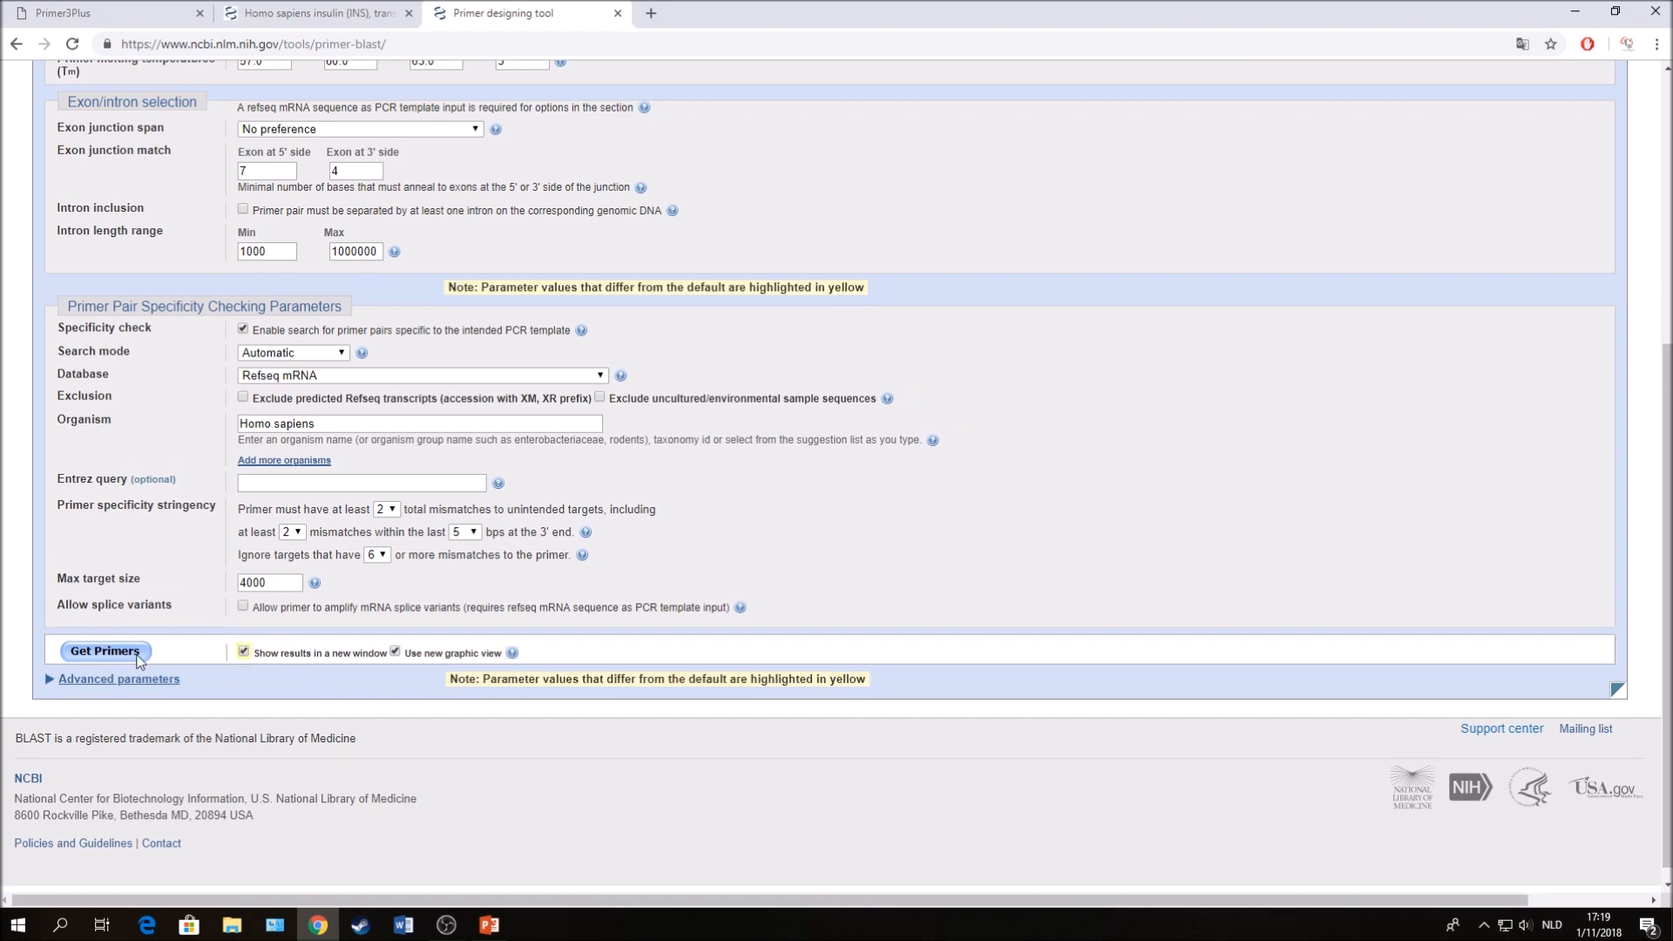
{"action": "left_click", "coordinate": [139, 653]}
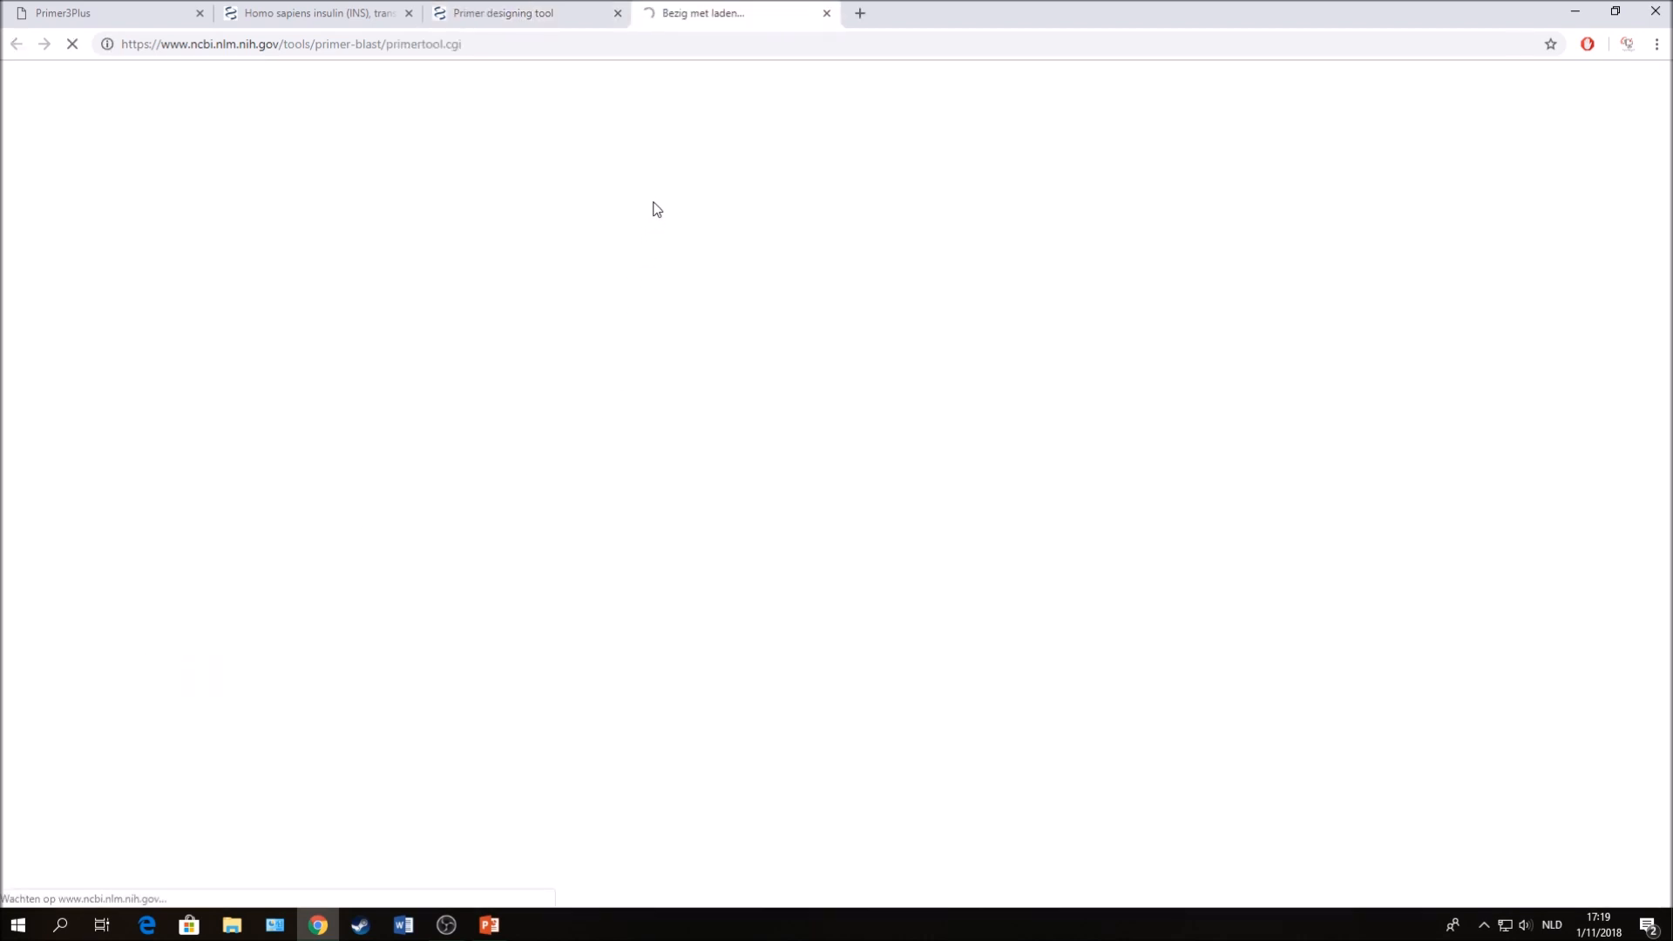
Review the Primer3Plus general settings while the search runs, then check the status of the Primer-BLAST job.
{"action": "left_click", "coordinate": [549, 13]}
{"action": "left_click", "coordinate": [87, 14]}
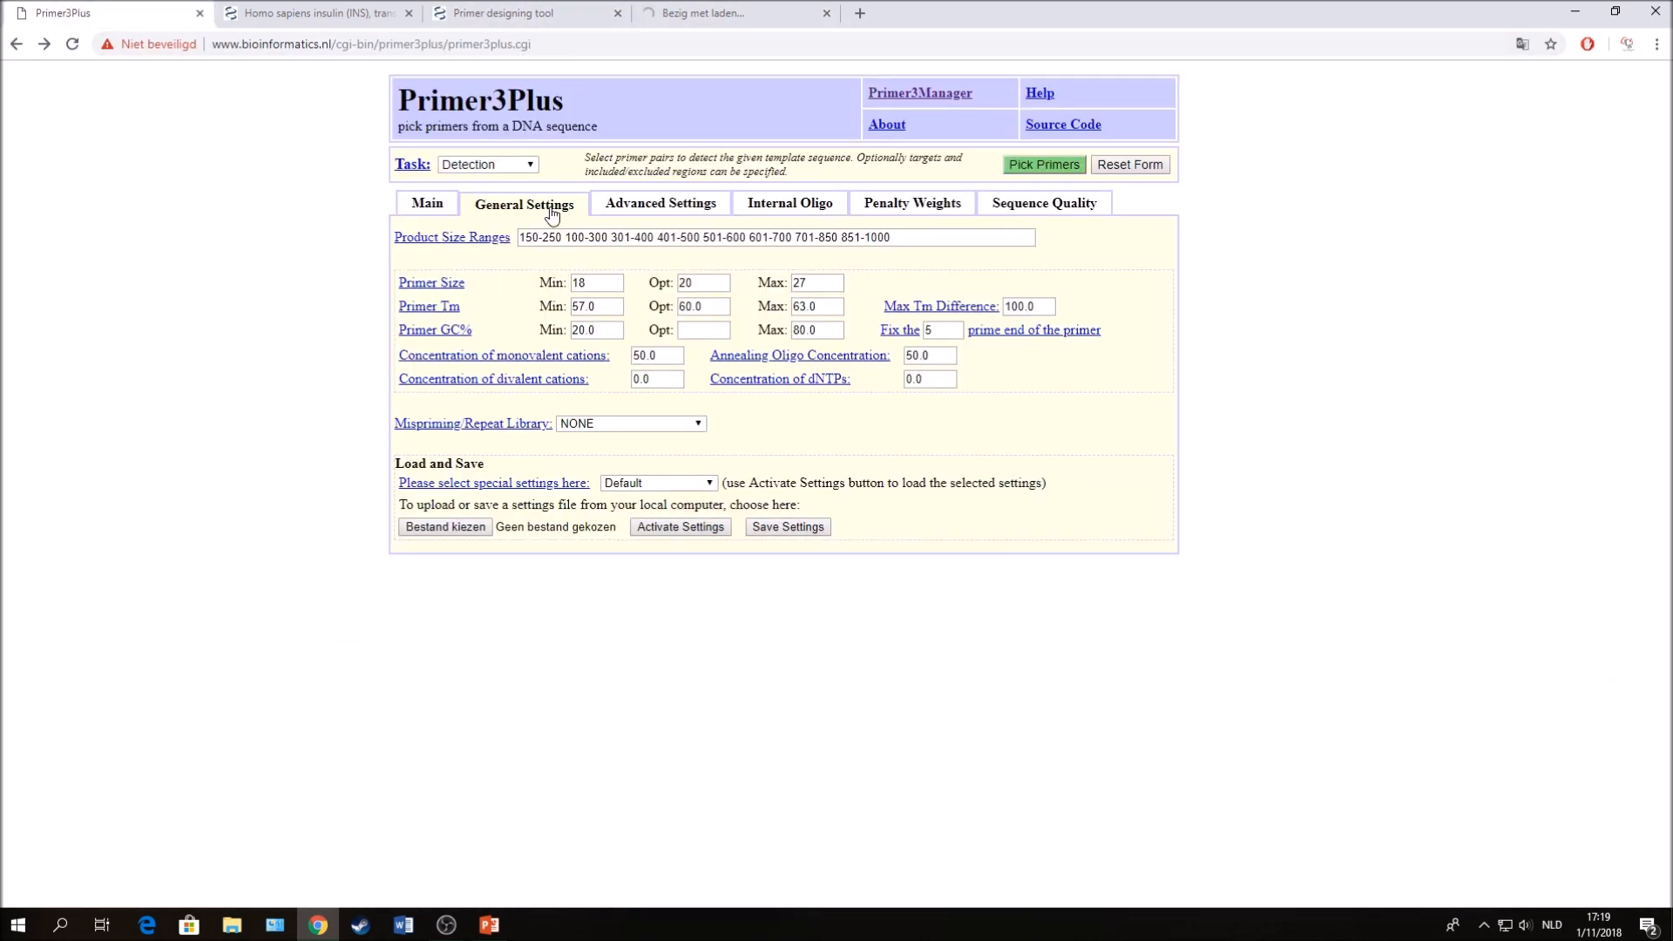
{"action": "left_click", "coordinate": [684, 15]}
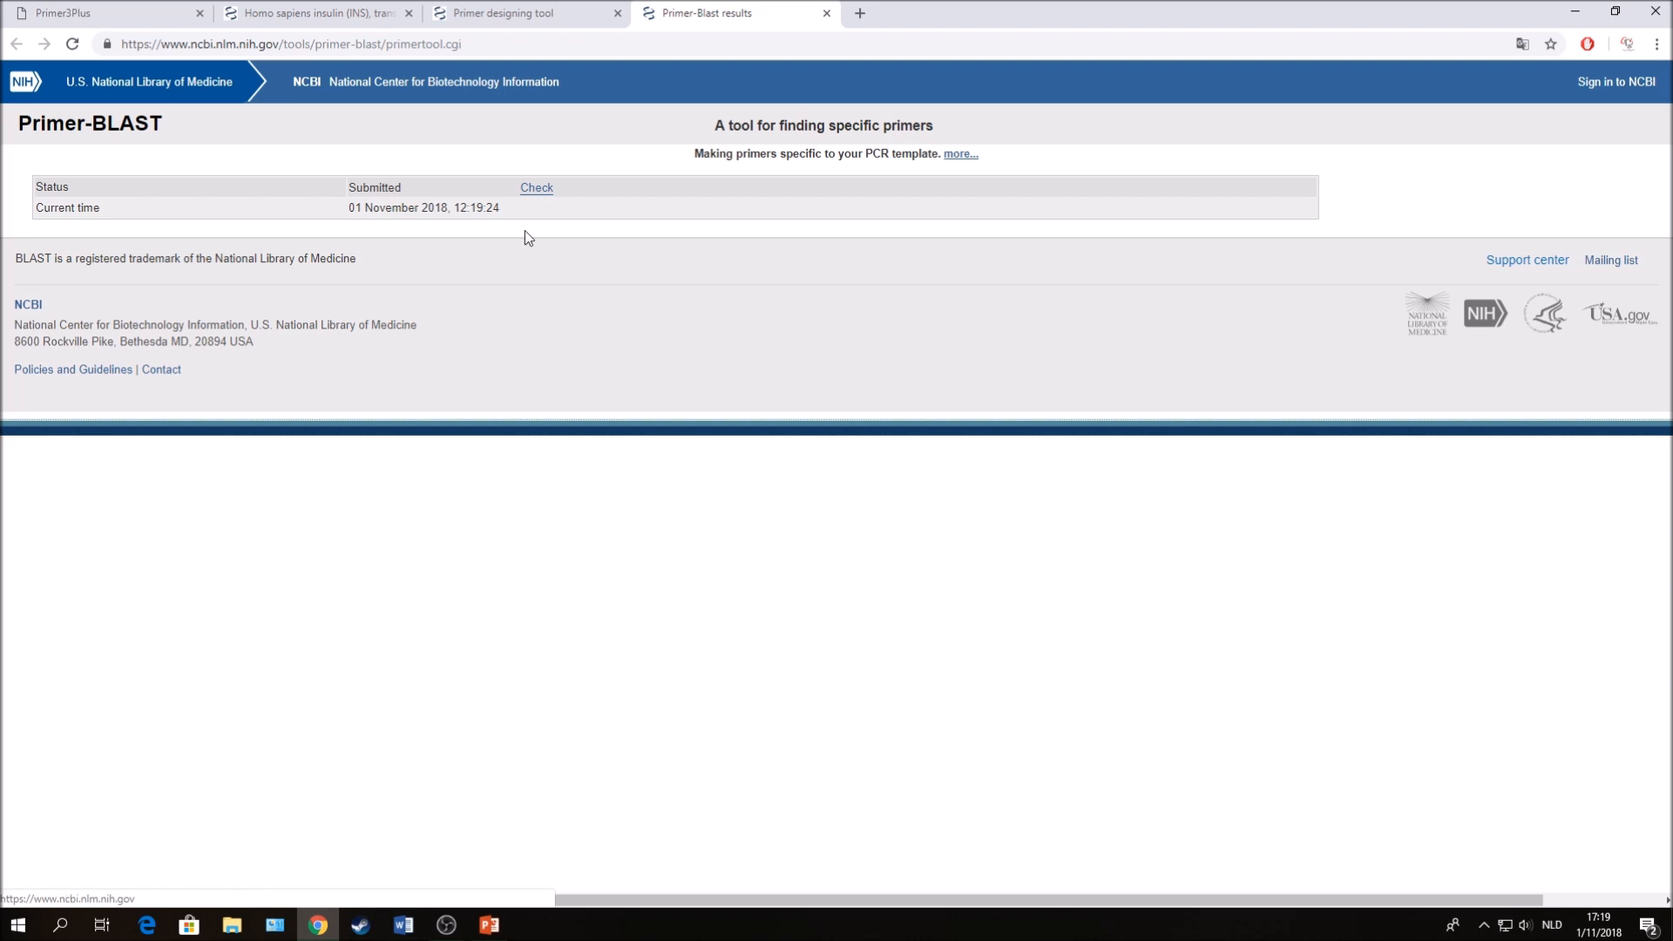
Look over the GenBank record of the human insulin (INS) mRNA while the Primer-BLAST job runs.
{"action": "left_click", "coordinate": [497, 11]}
{"action": "left_click", "coordinate": [372, 8]}
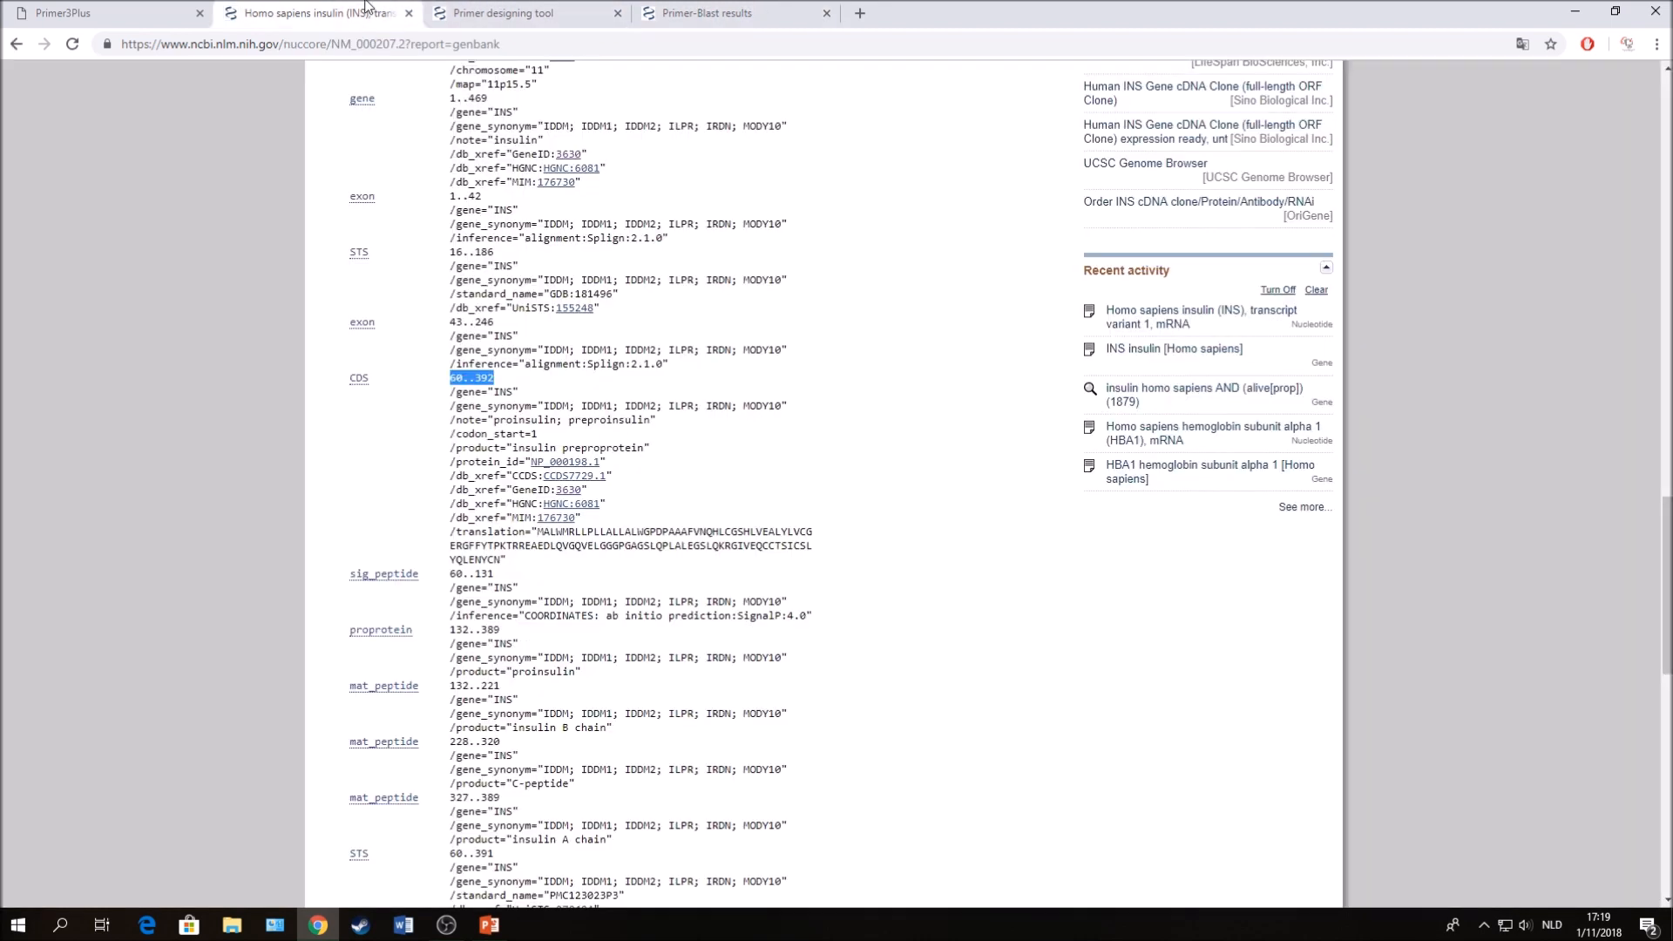
{"action": "scroll", "coordinate": [455, 242], "scroll_direction": "up", "scroll_amount": 15}
{"action": "scroll", "coordinate": [456, 243], "scroll_direction": "up", "scroll_amount": 15}
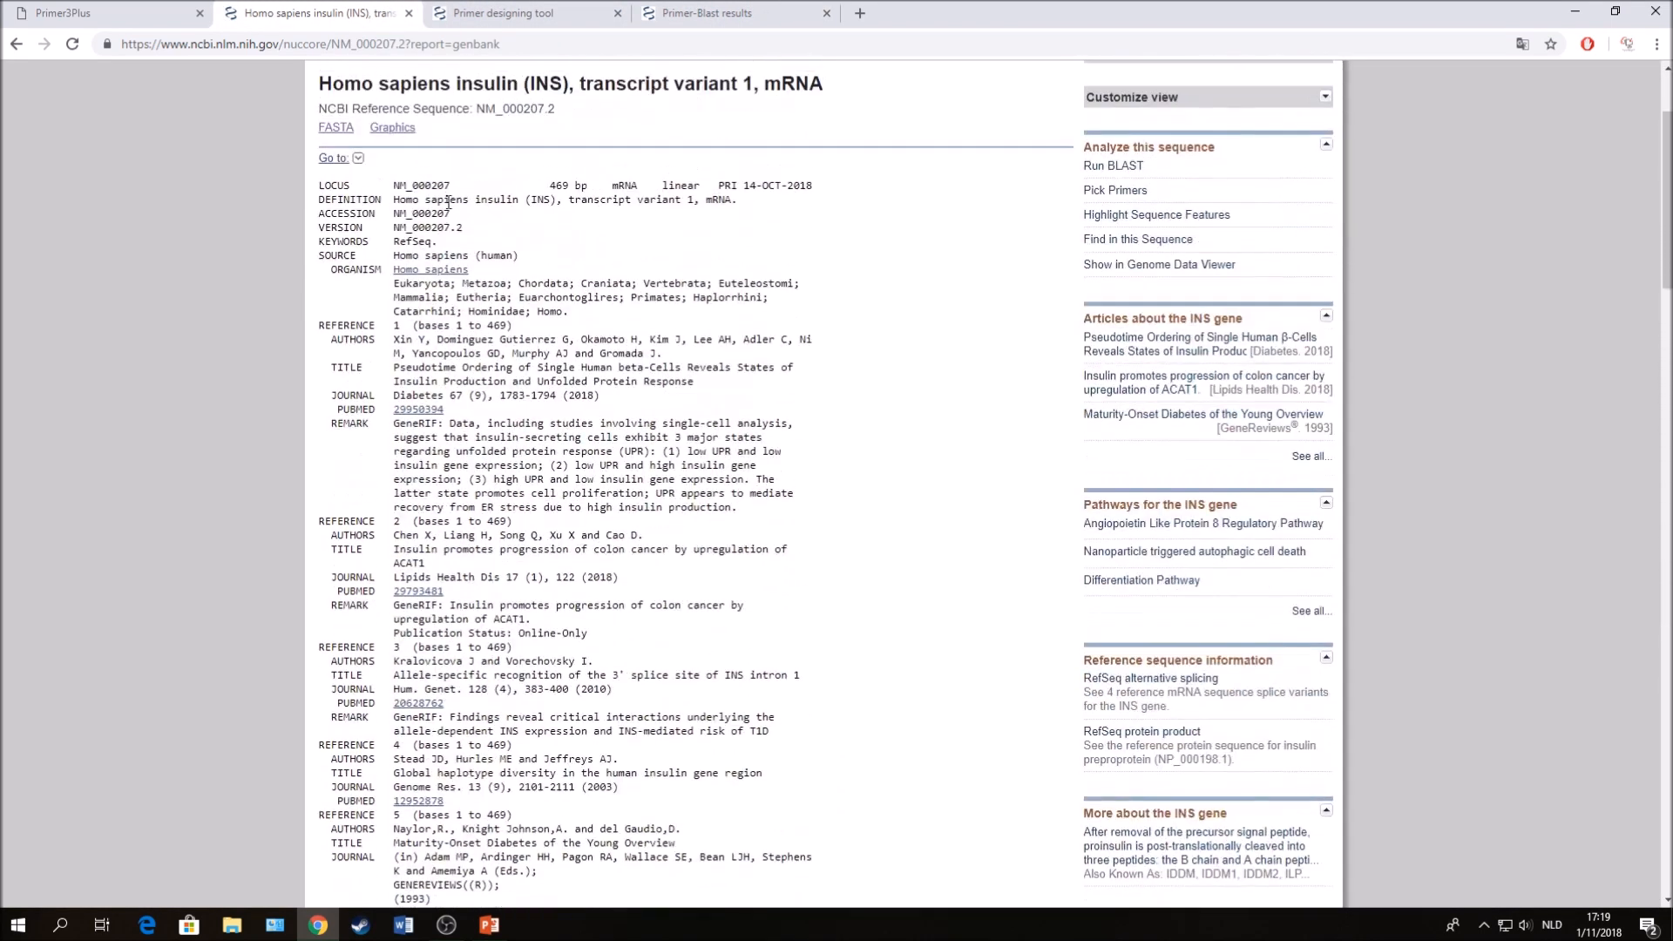
Review the Primer-BLAST results, examining the graphical view of primer pairs and the detailed report for primer pair 1.
{"action": "left_click", "coordinate": [708, 10]}
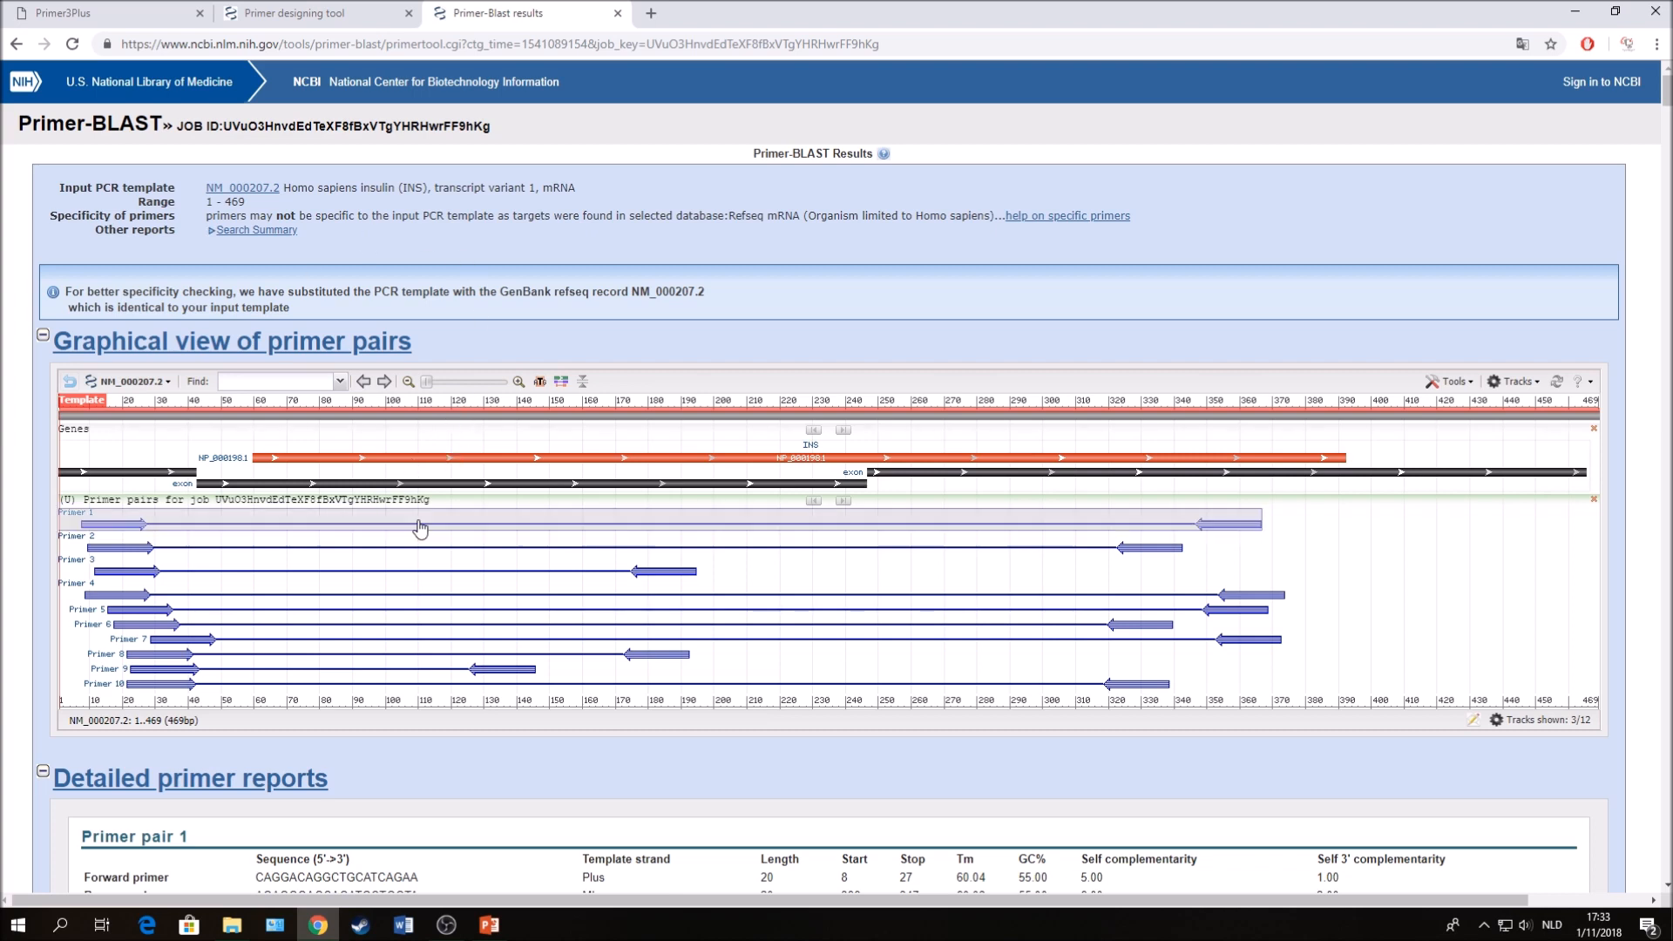
{"action": "scroll", "coordinate": [421, 529], "scroll_direction": "down", "scroll_amount": 1}
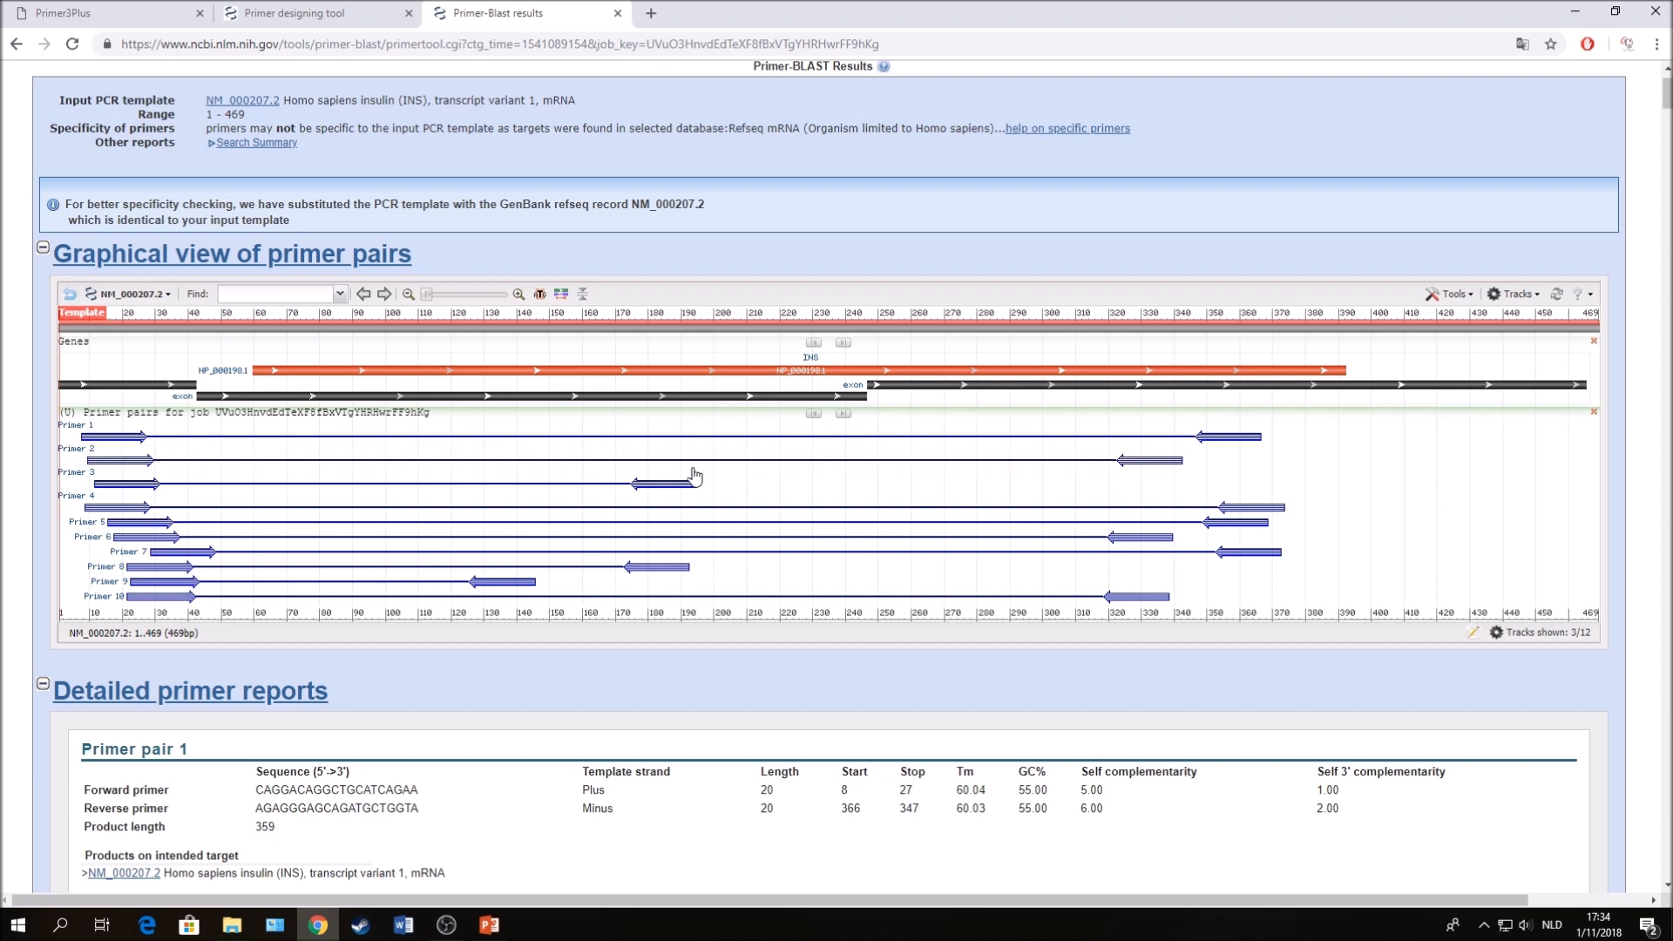
{"action": "scroll", "coordinate": [349, 323], "scroll_direction": "down", "scroll_amount": 4}
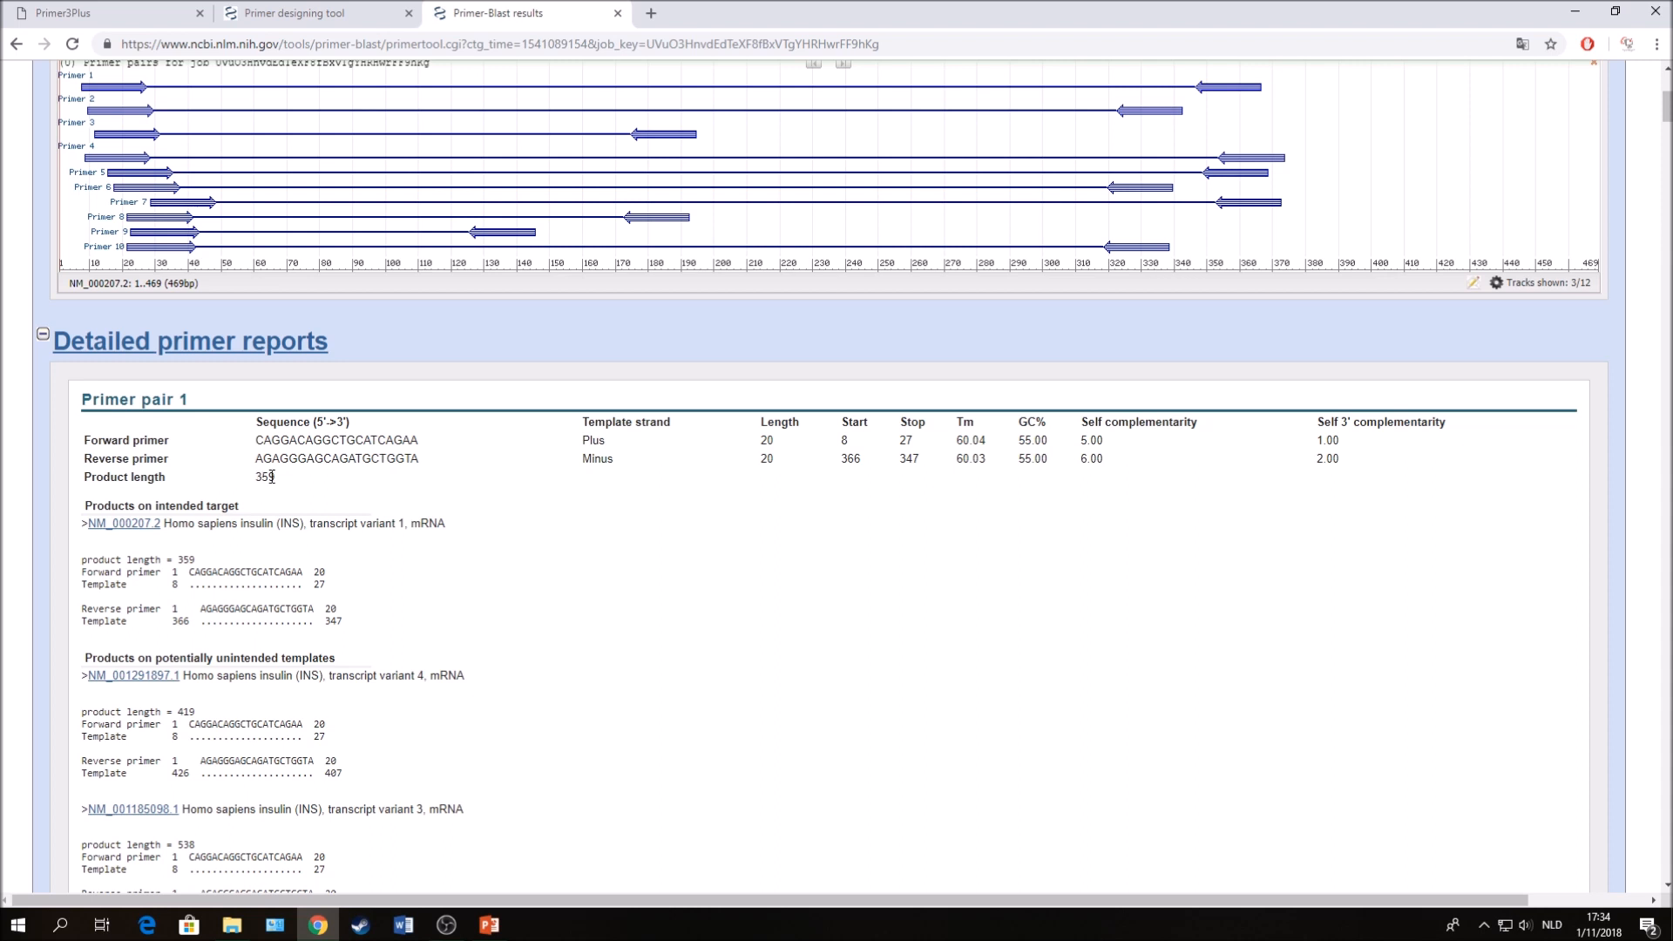
Pick primers in Primer3Plus for the 60,333 target and check the product size of pair 1.
{"action": "left_click", "coordinate": [63, 13]}
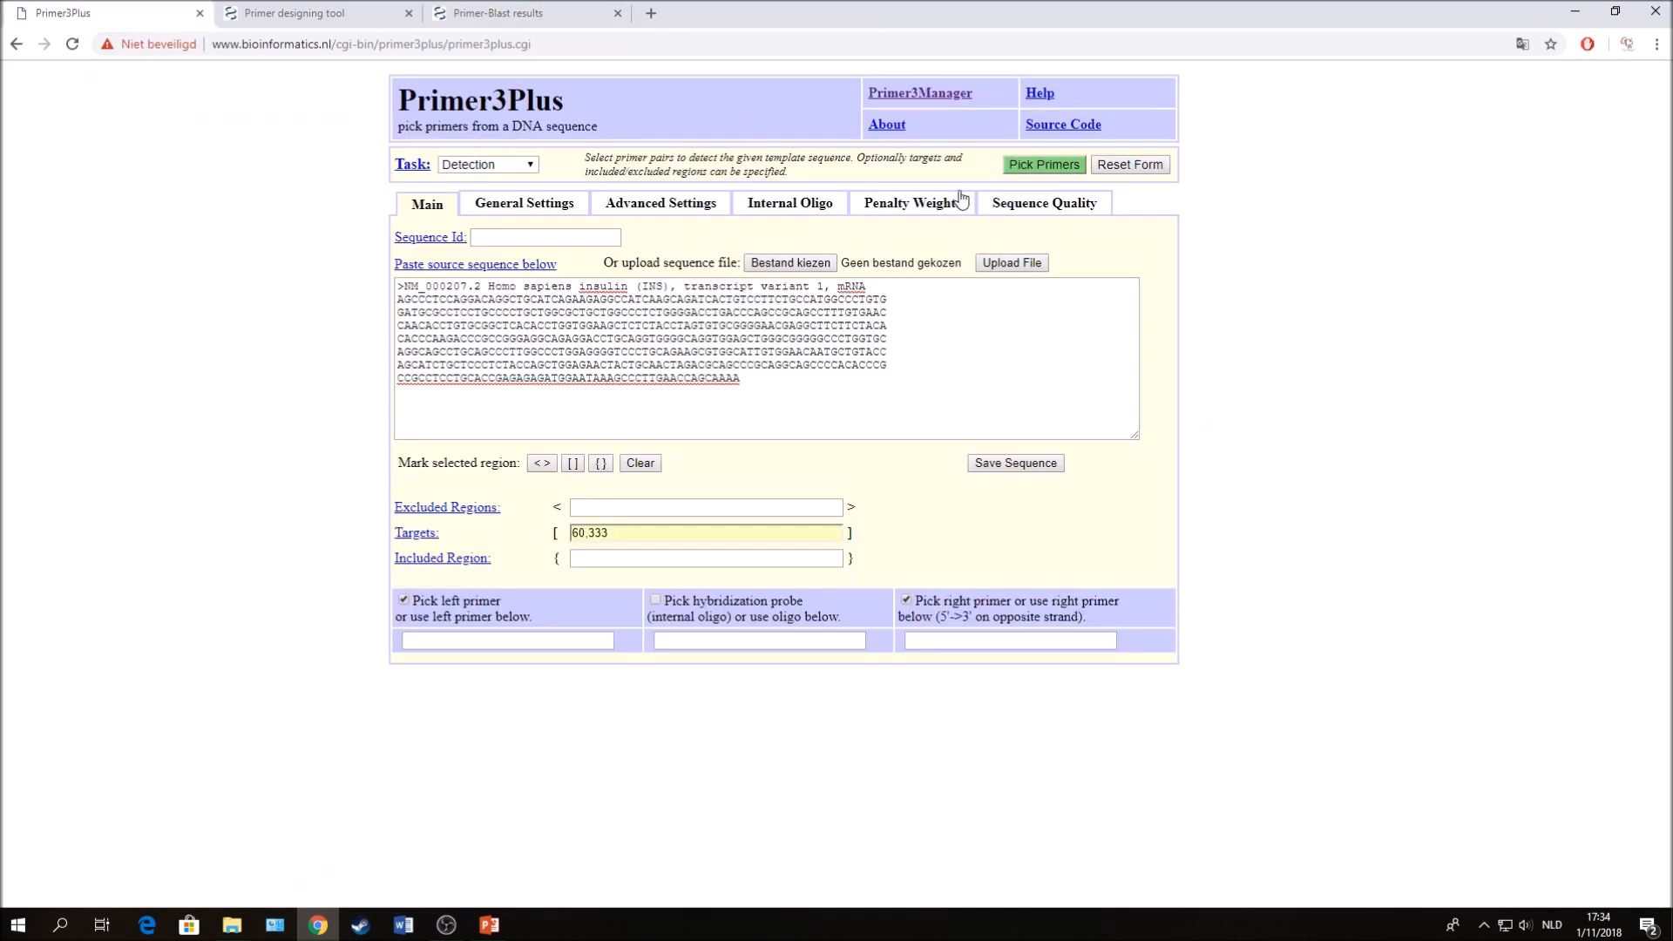
{"action": "left_click", "coordinate": [1011, 168]}
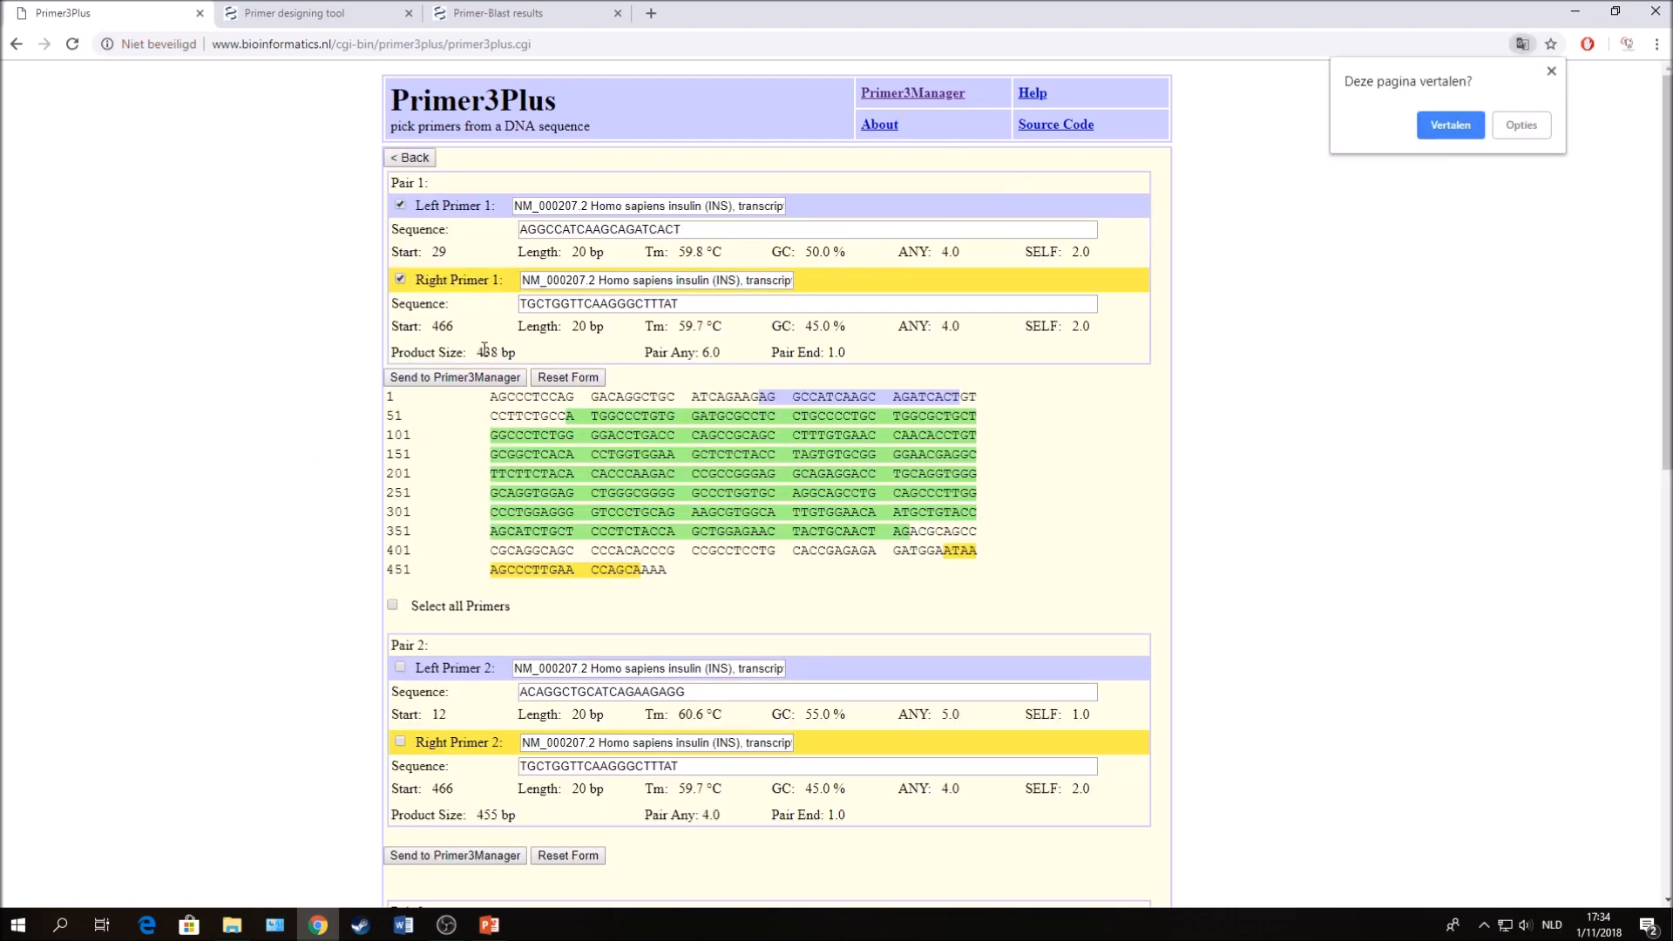
{"action": "left_click_drag", "start_coordinate": [477, 352], "coordinate": [494, 352]}
{"action": "left_click", "coordinate": [548, 349]}
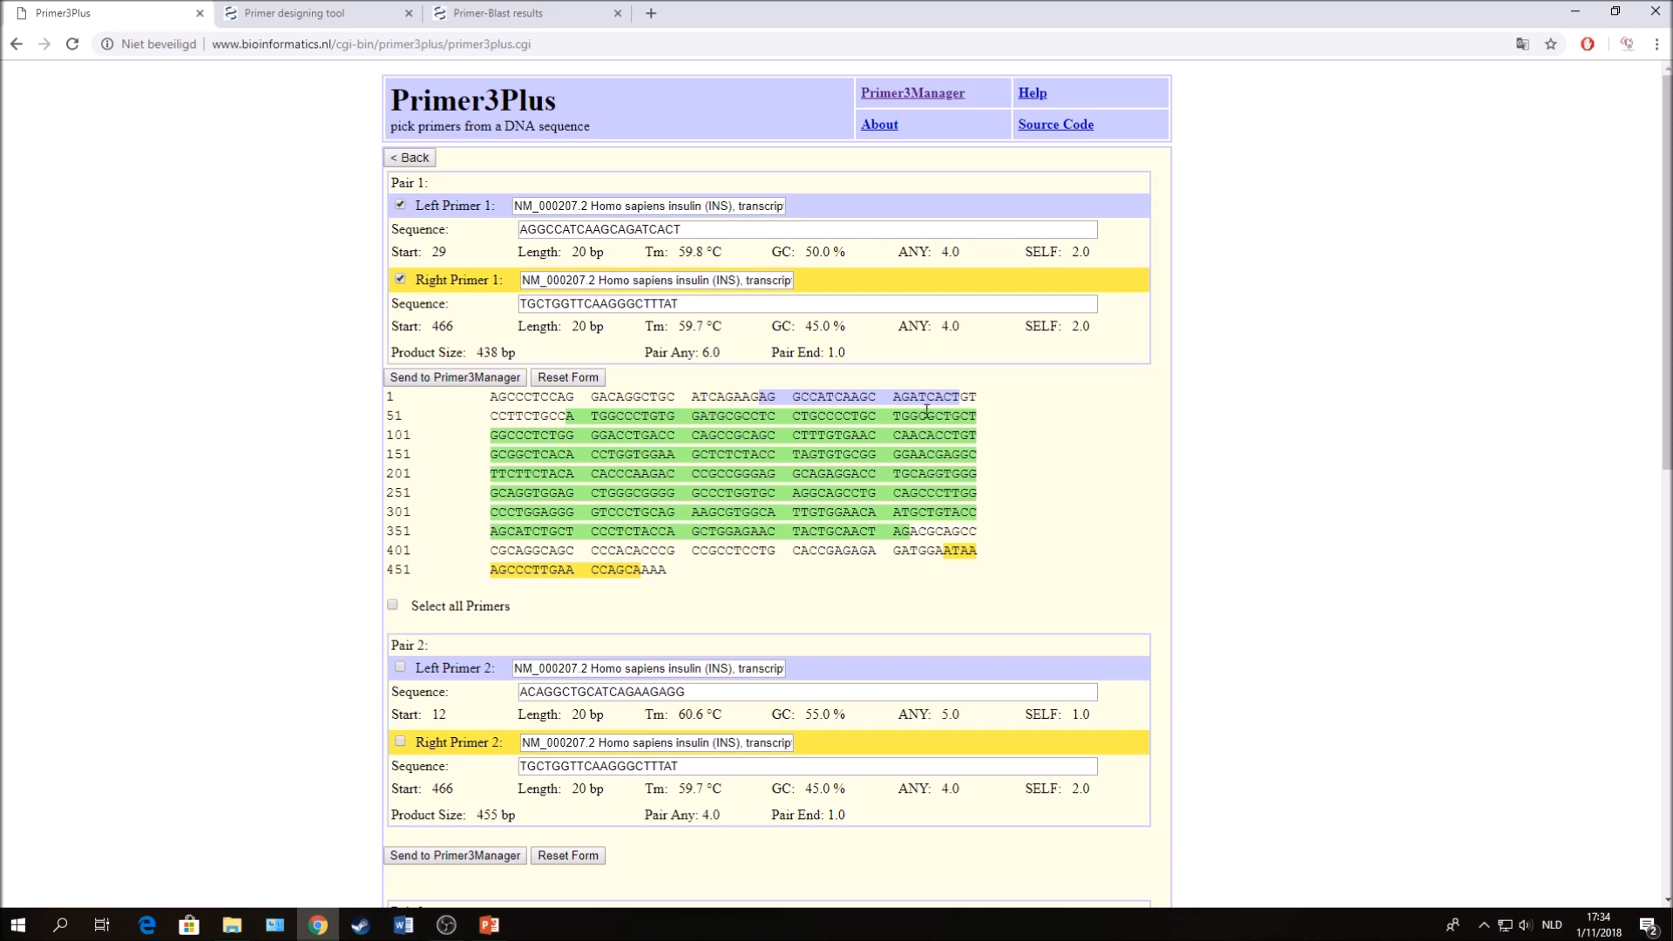
Examine the Primer-BLAST primer pairs against the coding region and check the reports for products on potentially unintended templates.
{"action": "left_click", "coordinate": [321, 16]}
{"action": "left_click", "coordinate": [493, 13]}
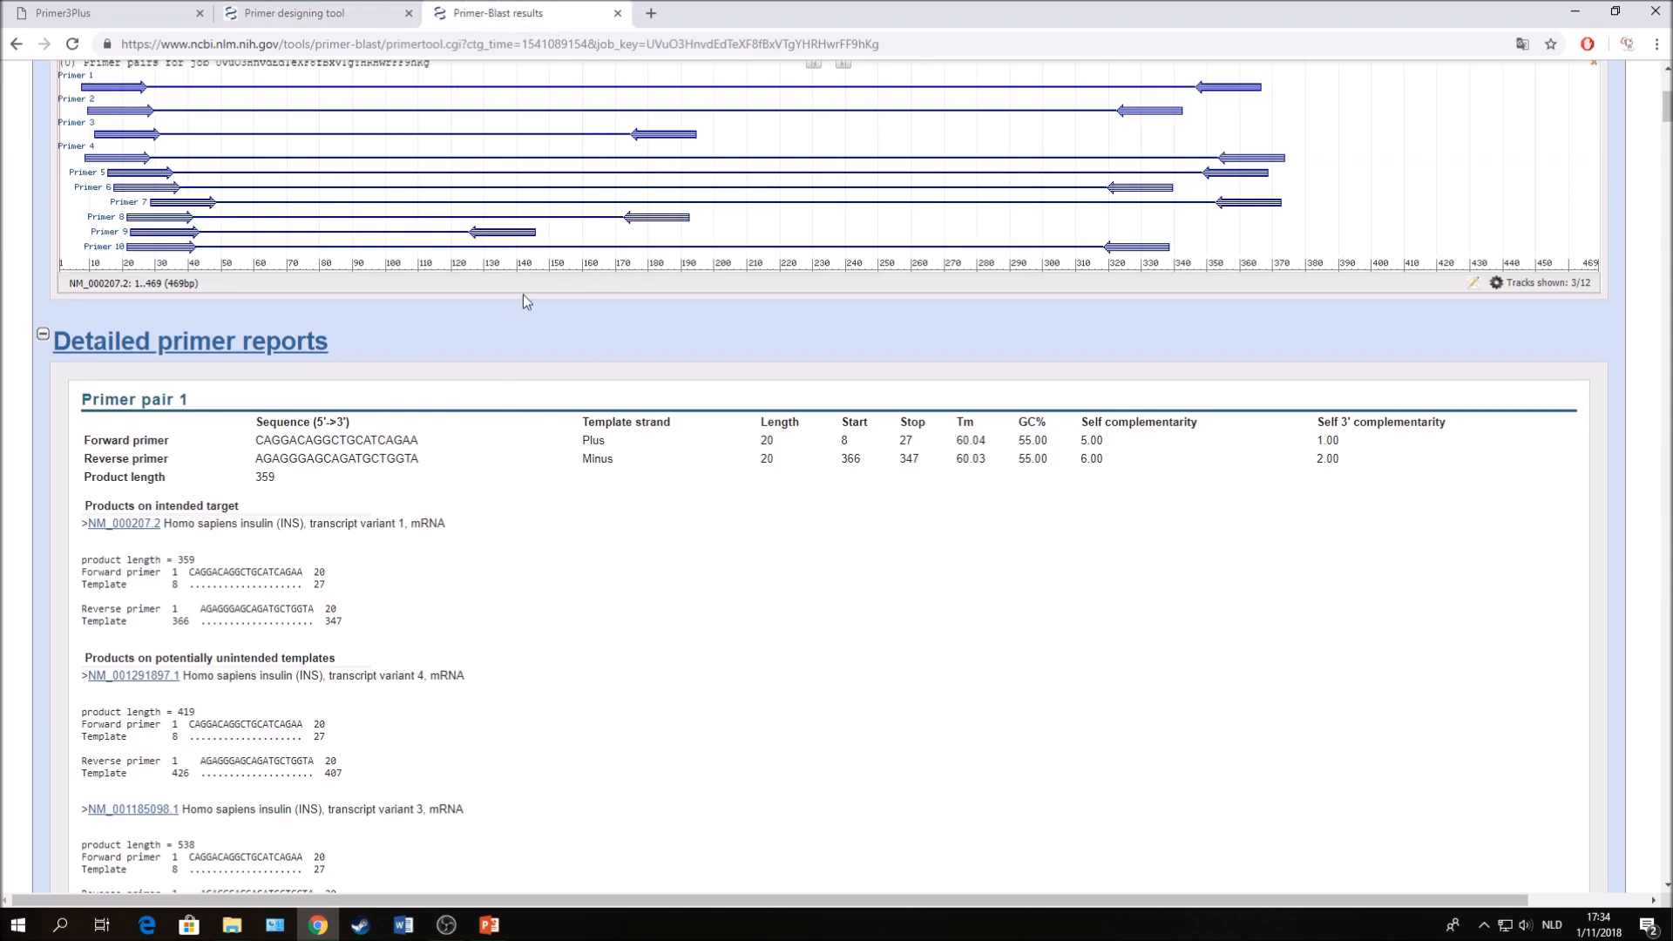
{"action": "scroll", "coordinate": [503, 385], "scroll_direction": "up", "scroll_amount": 3}
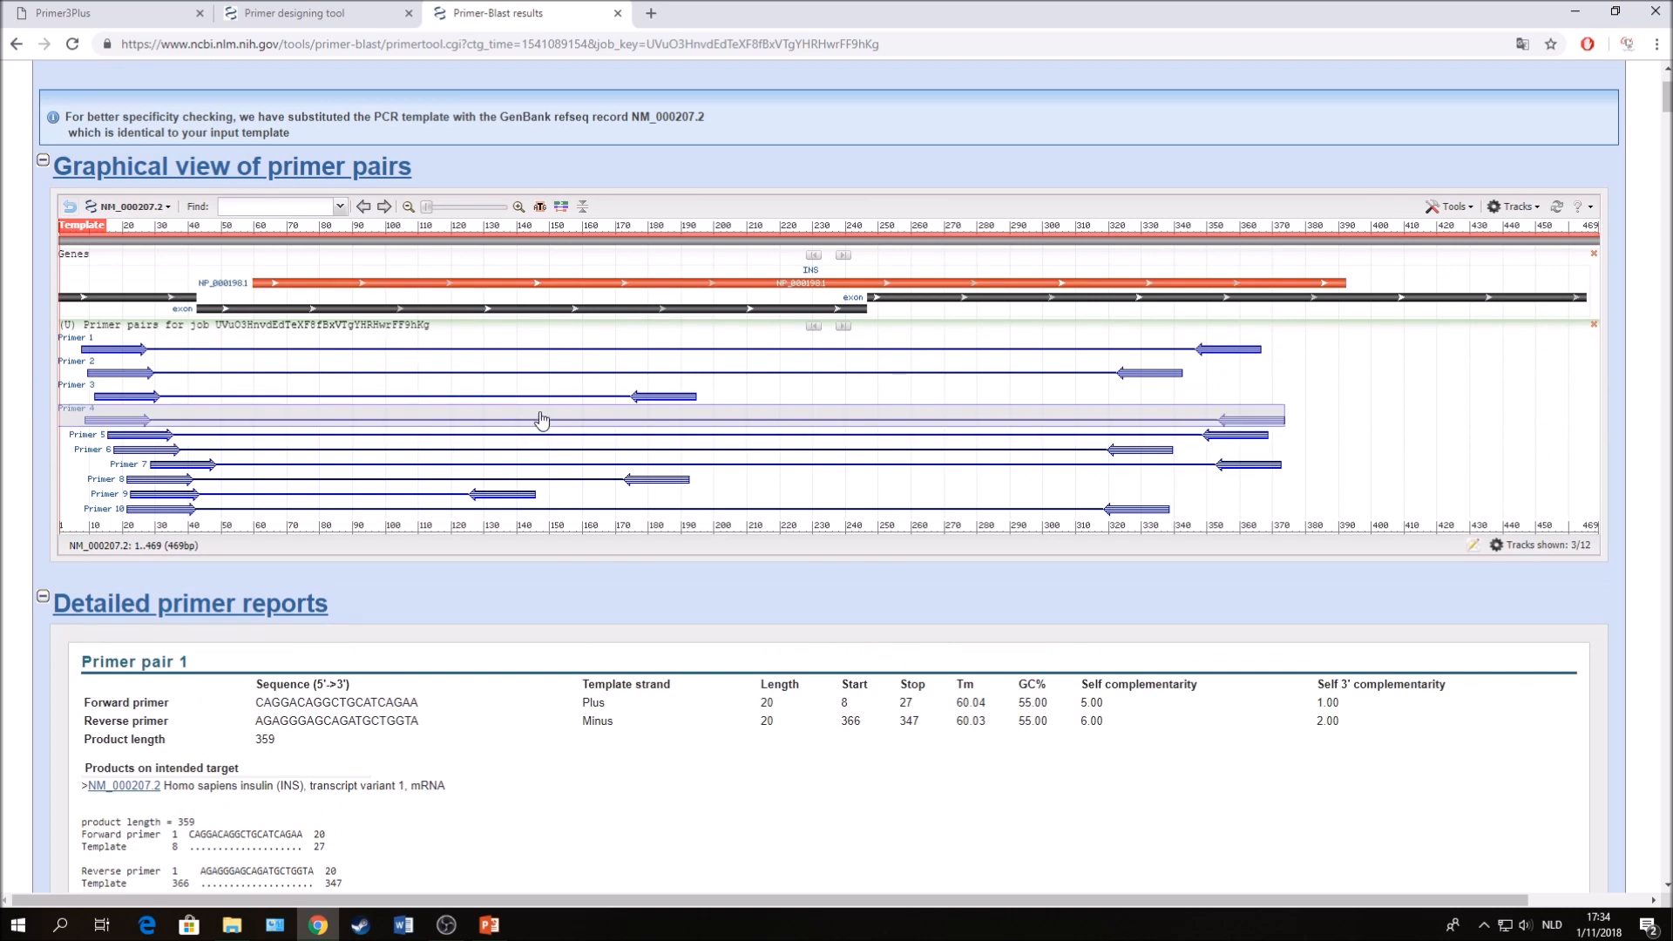
{"action": "scroll", "coordinate": [541, 419], "scroll_direction": "down", "scroll_amount": 1}
{"action": "scroll", "coordinate": [450, 377], "scroll_direction": "down", "scroll_amount": 4}
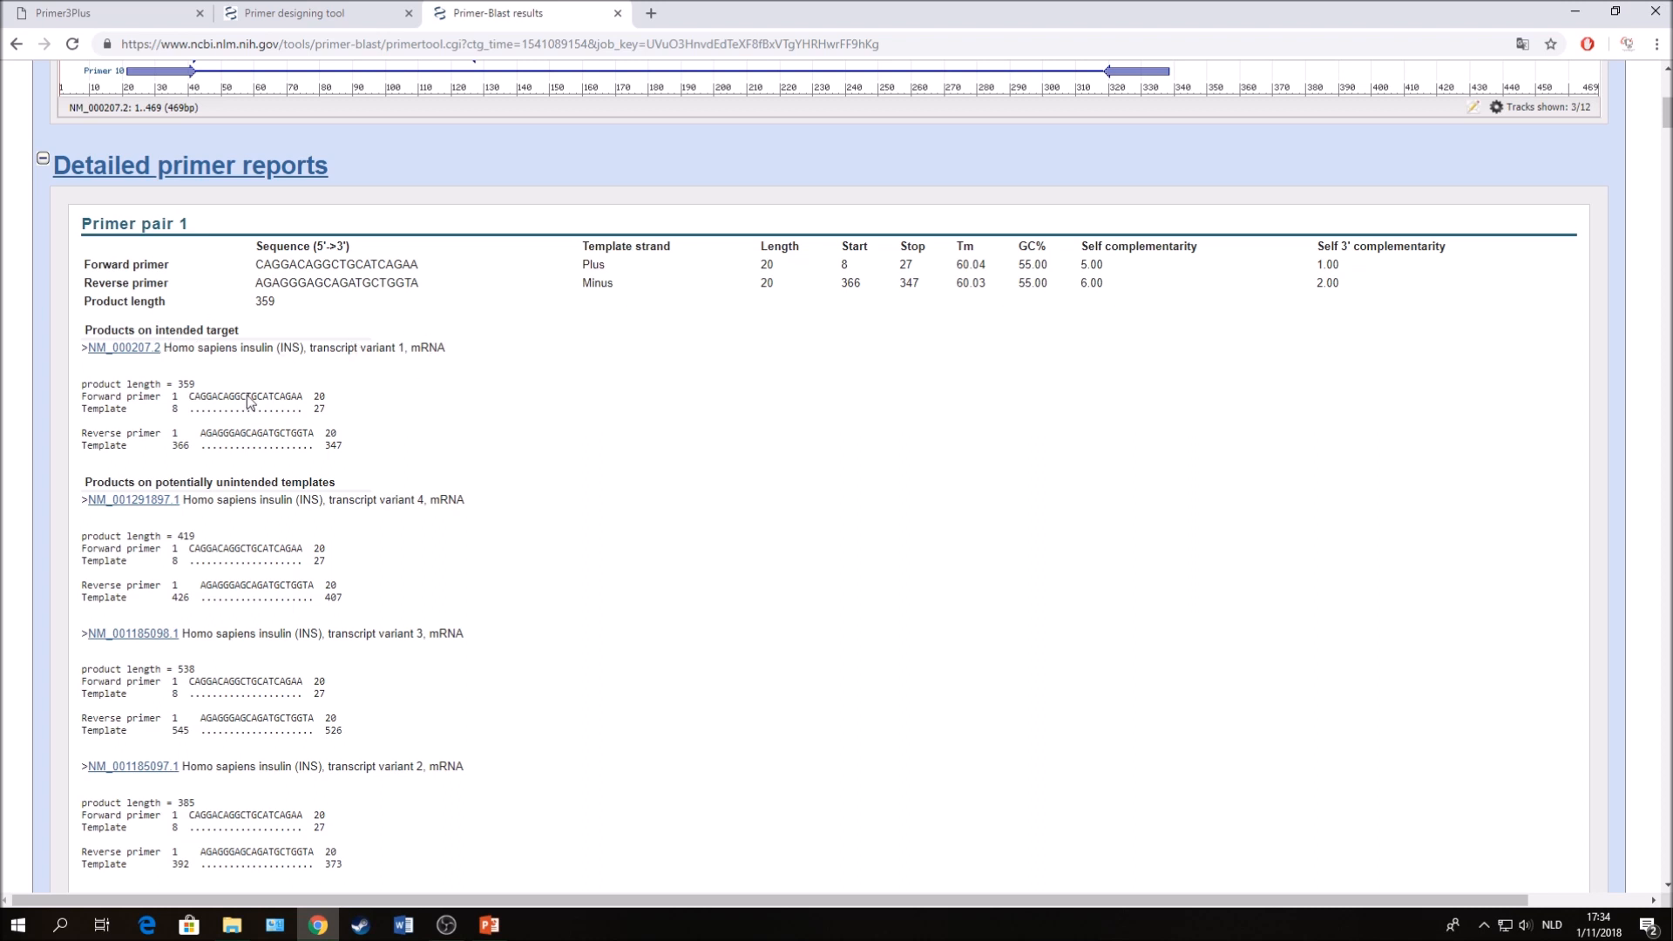
{"action": "scroll", "coordinate": [177, 260], "scroll_direction": "down", "scroll_amount": 2}
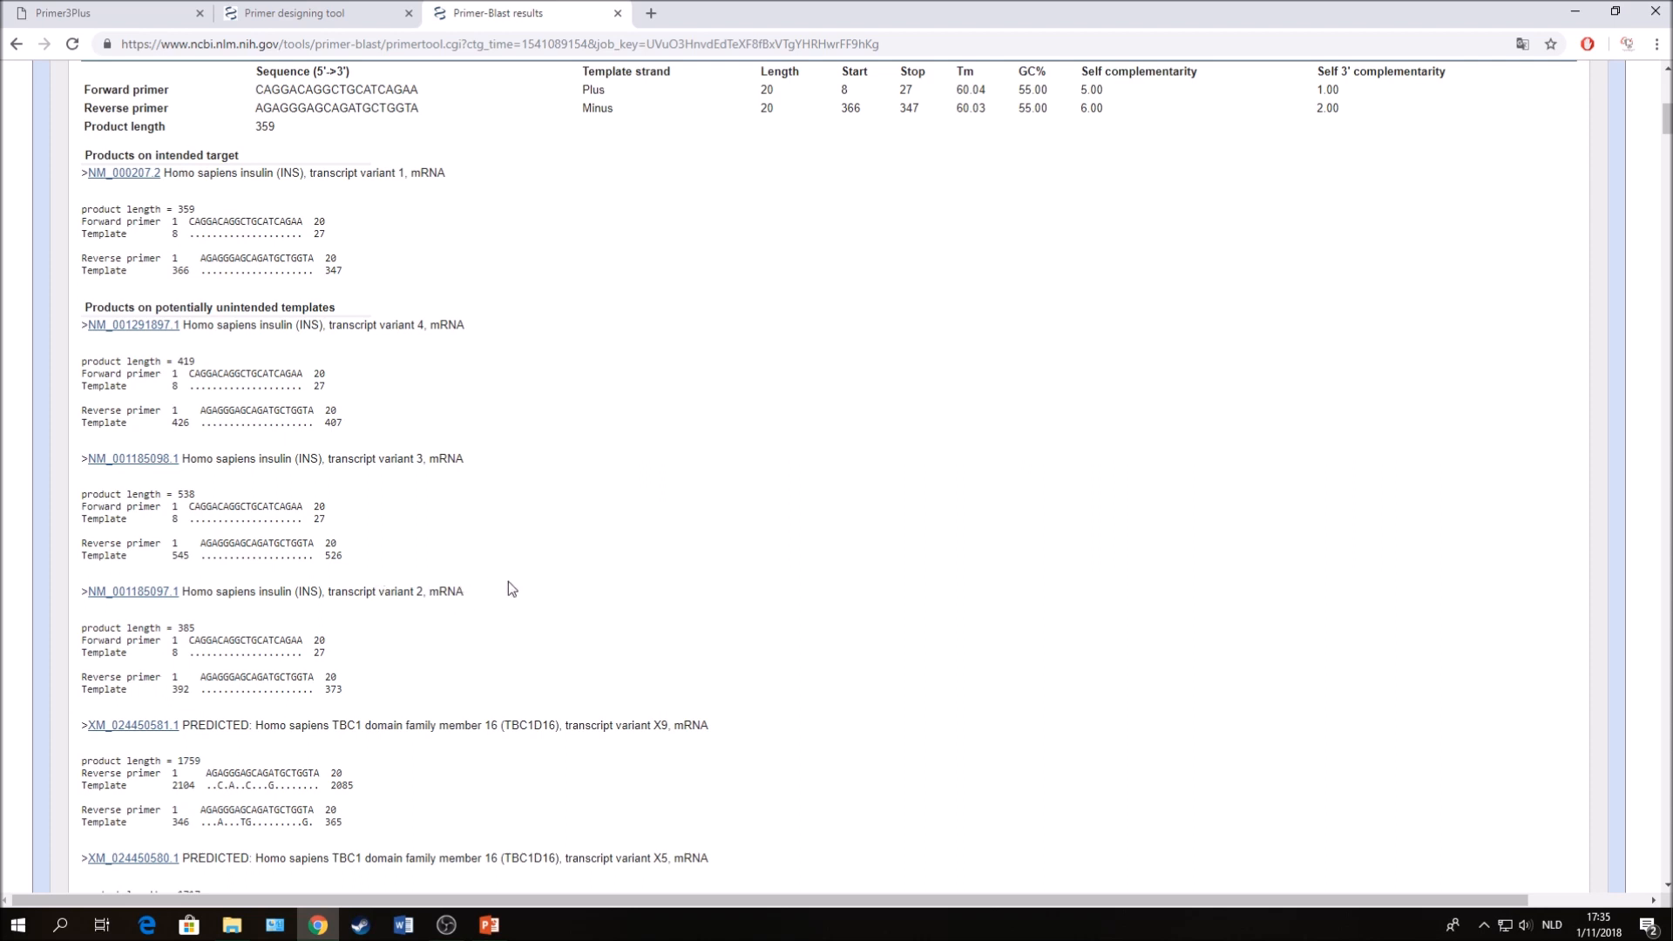
{"action": "scroll", "coordinate": [439, 588], "scroll_direction": "down", "scroll_amount": 2}
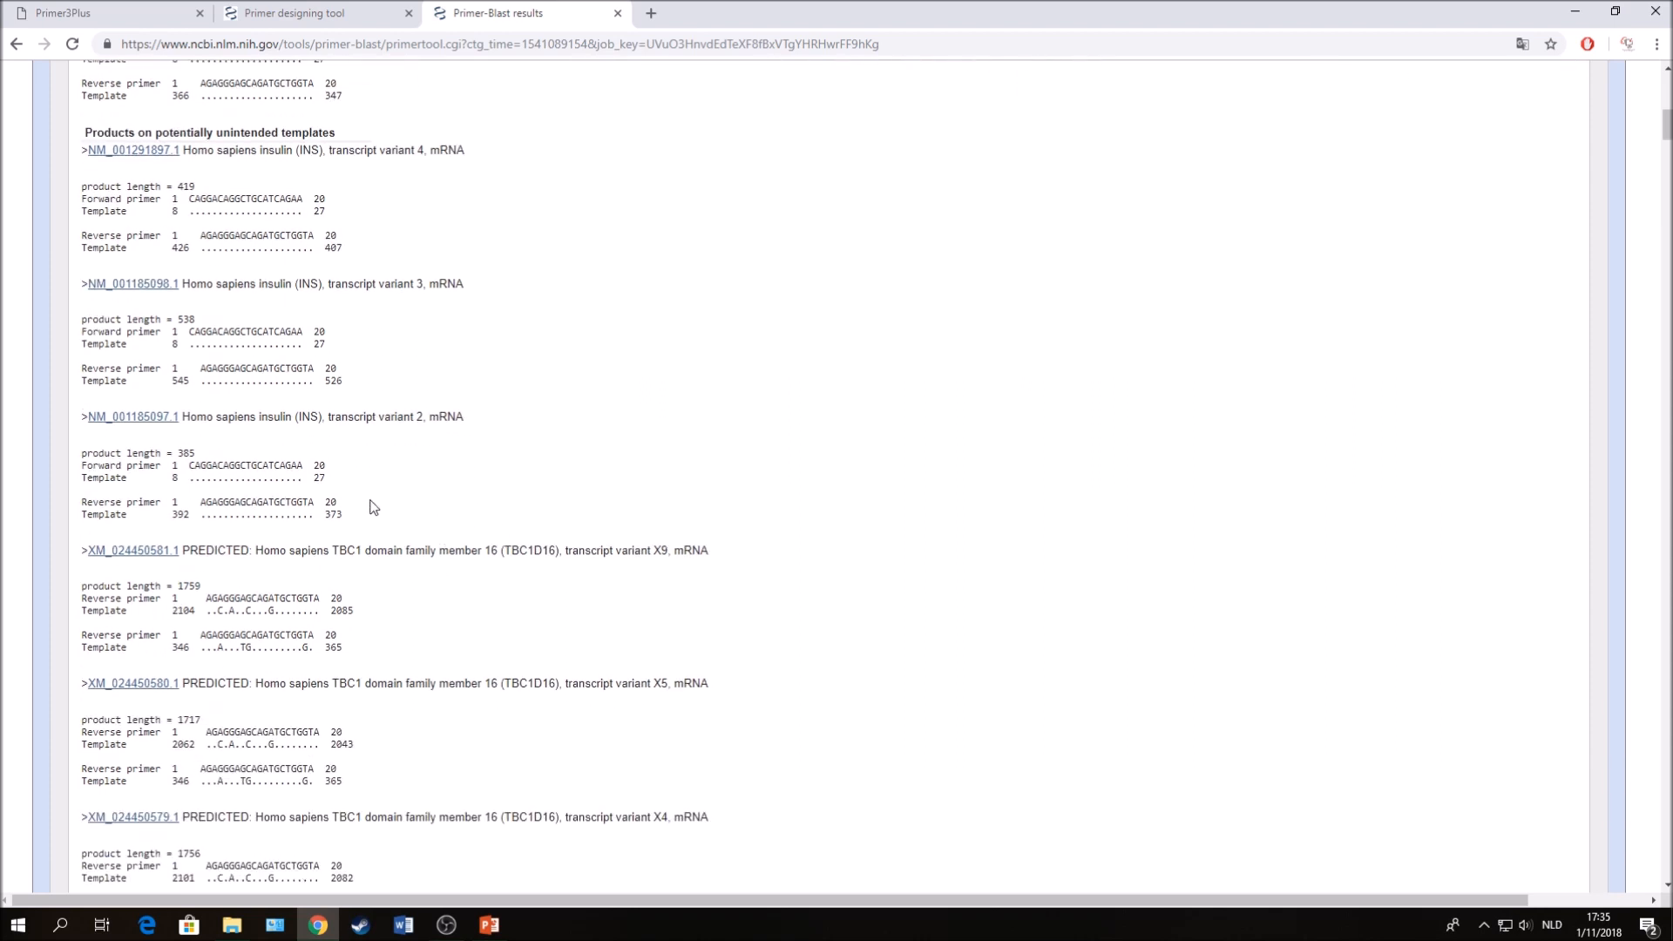
{"action": "scroll", "coordinate": [244, 534], "scroll_direction": "down", "scroll_amount": 1}
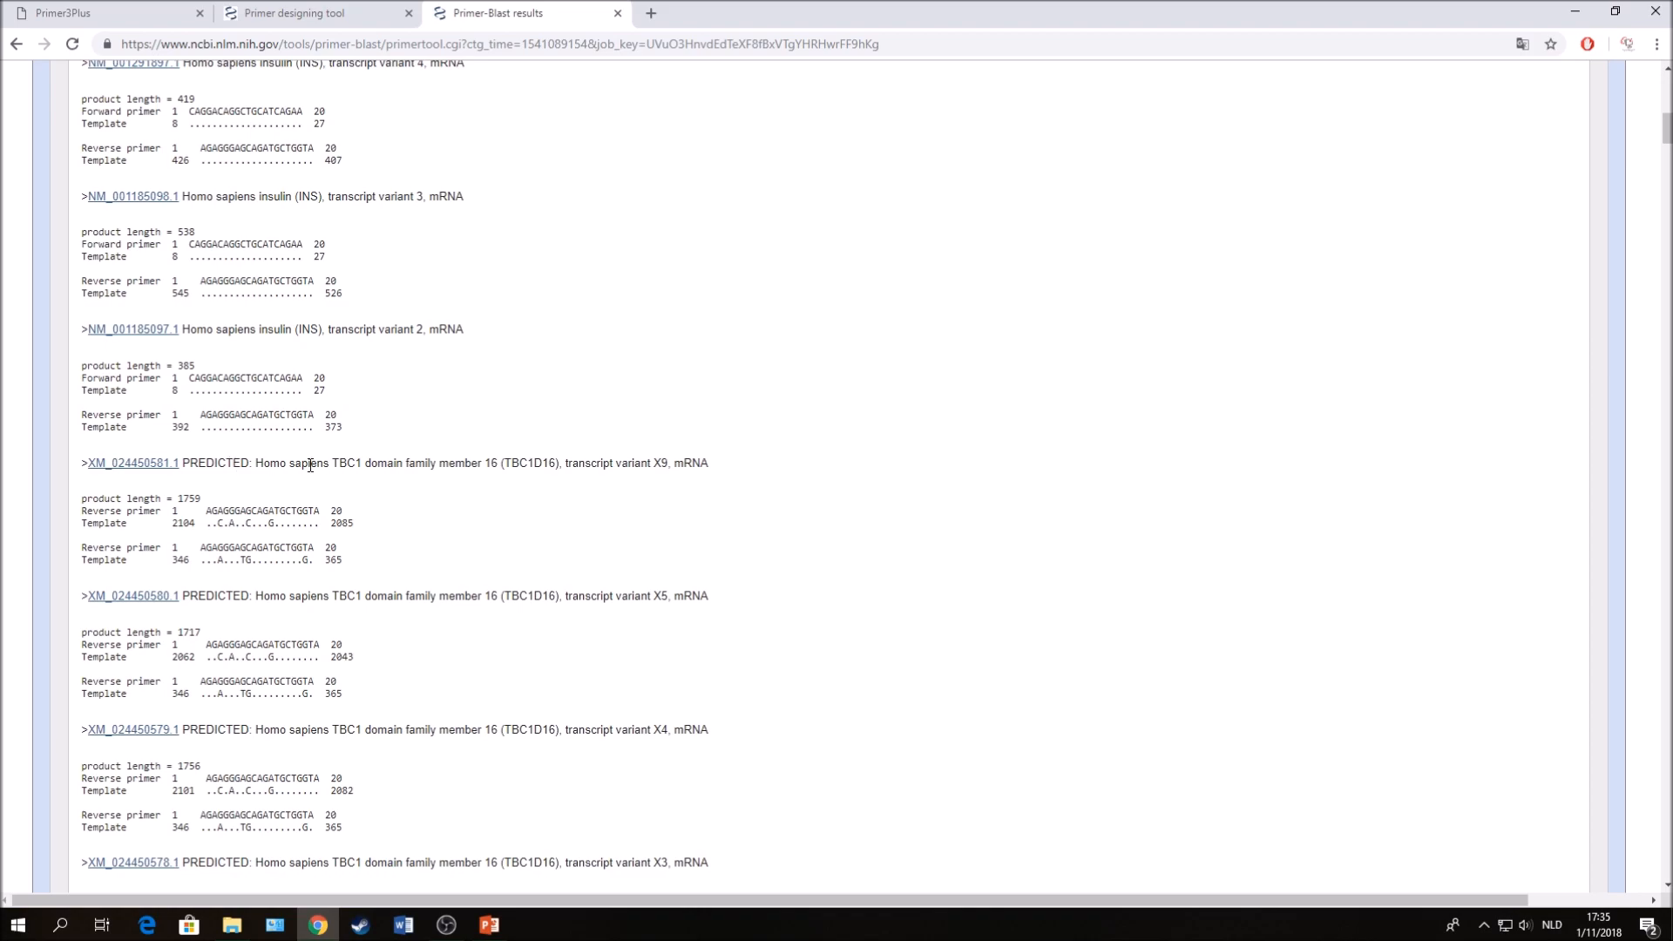
{"action": "scroll", "coordinate": [332, 468], "scroll_direction": "down", "scroll_amount": 11}
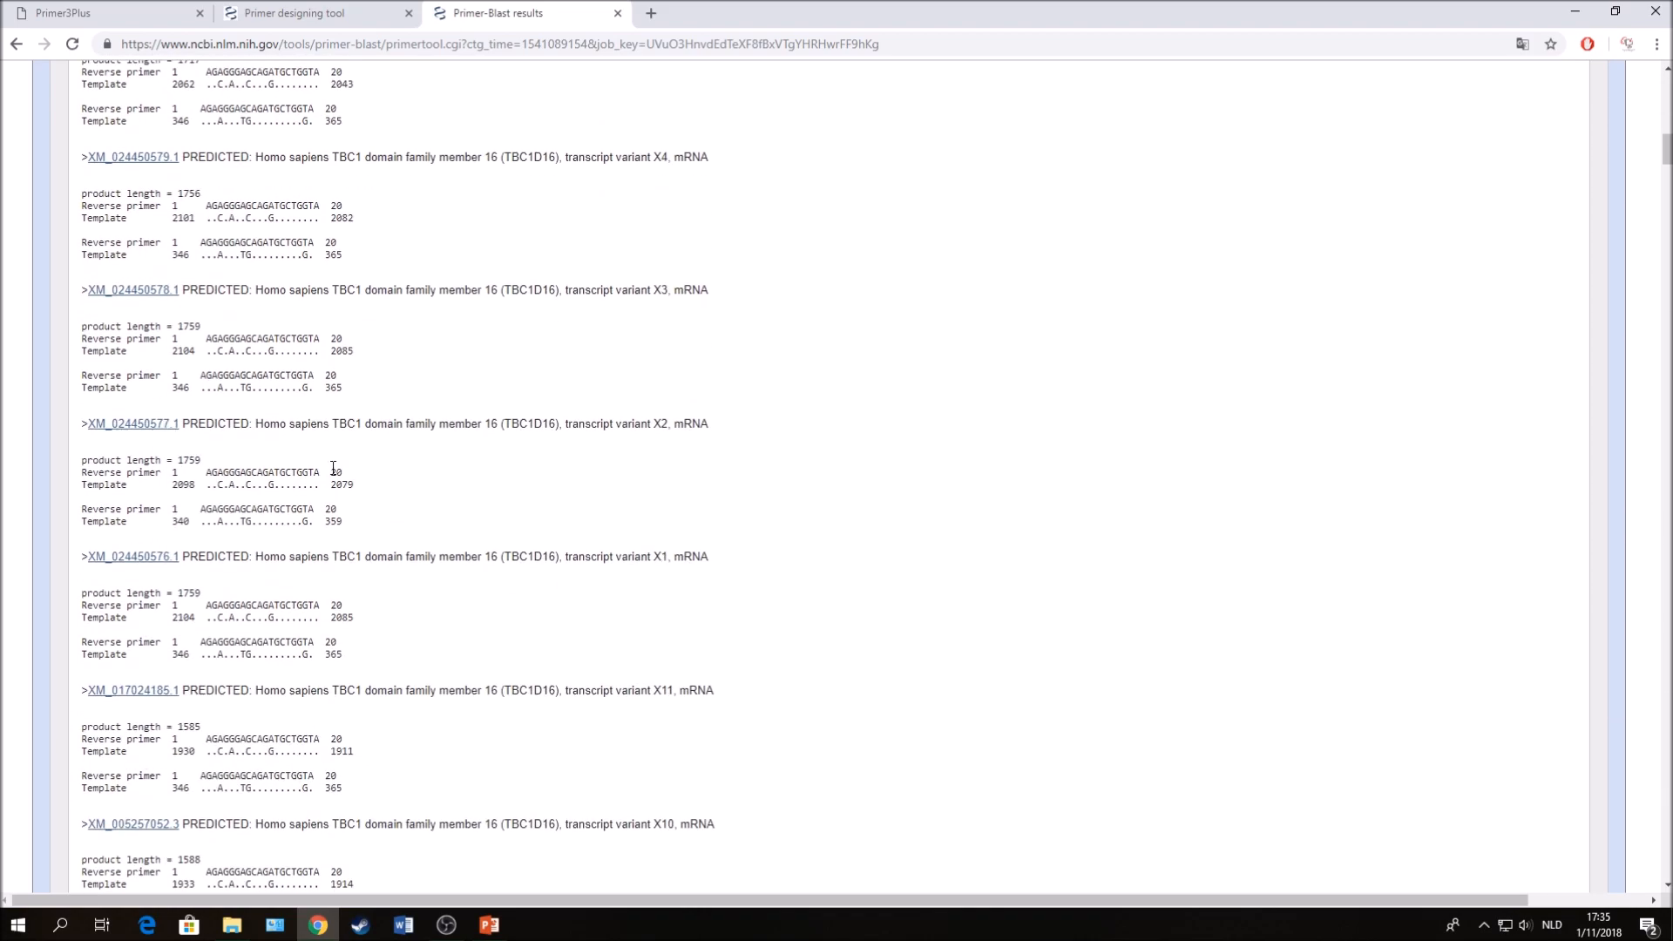
{"action": "scroll", "coordinate": [333, 477], "scroll_direction": "down", "scroll_amount": 18}
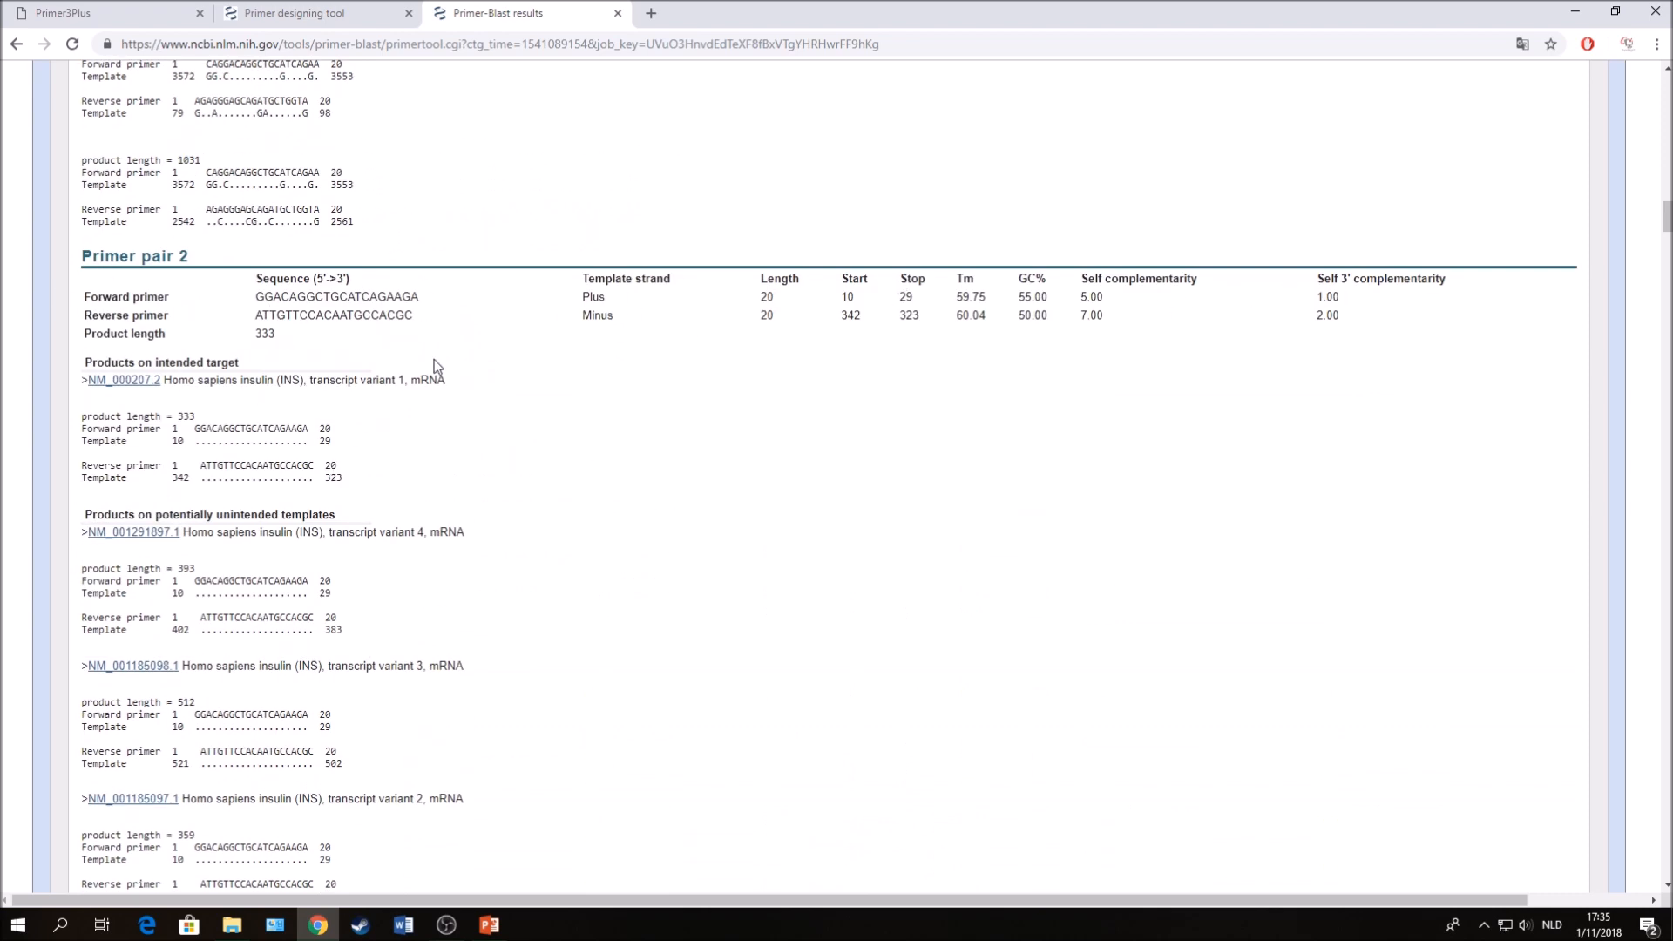
{"action": "scroll", "coordinate": [418, 410], "scroll_direction": "down", "scroll_amount": 7}
{"action": "scroll", "coordinate": [298, 396], "scroll_direction": "up", "scroll_amount": 20}
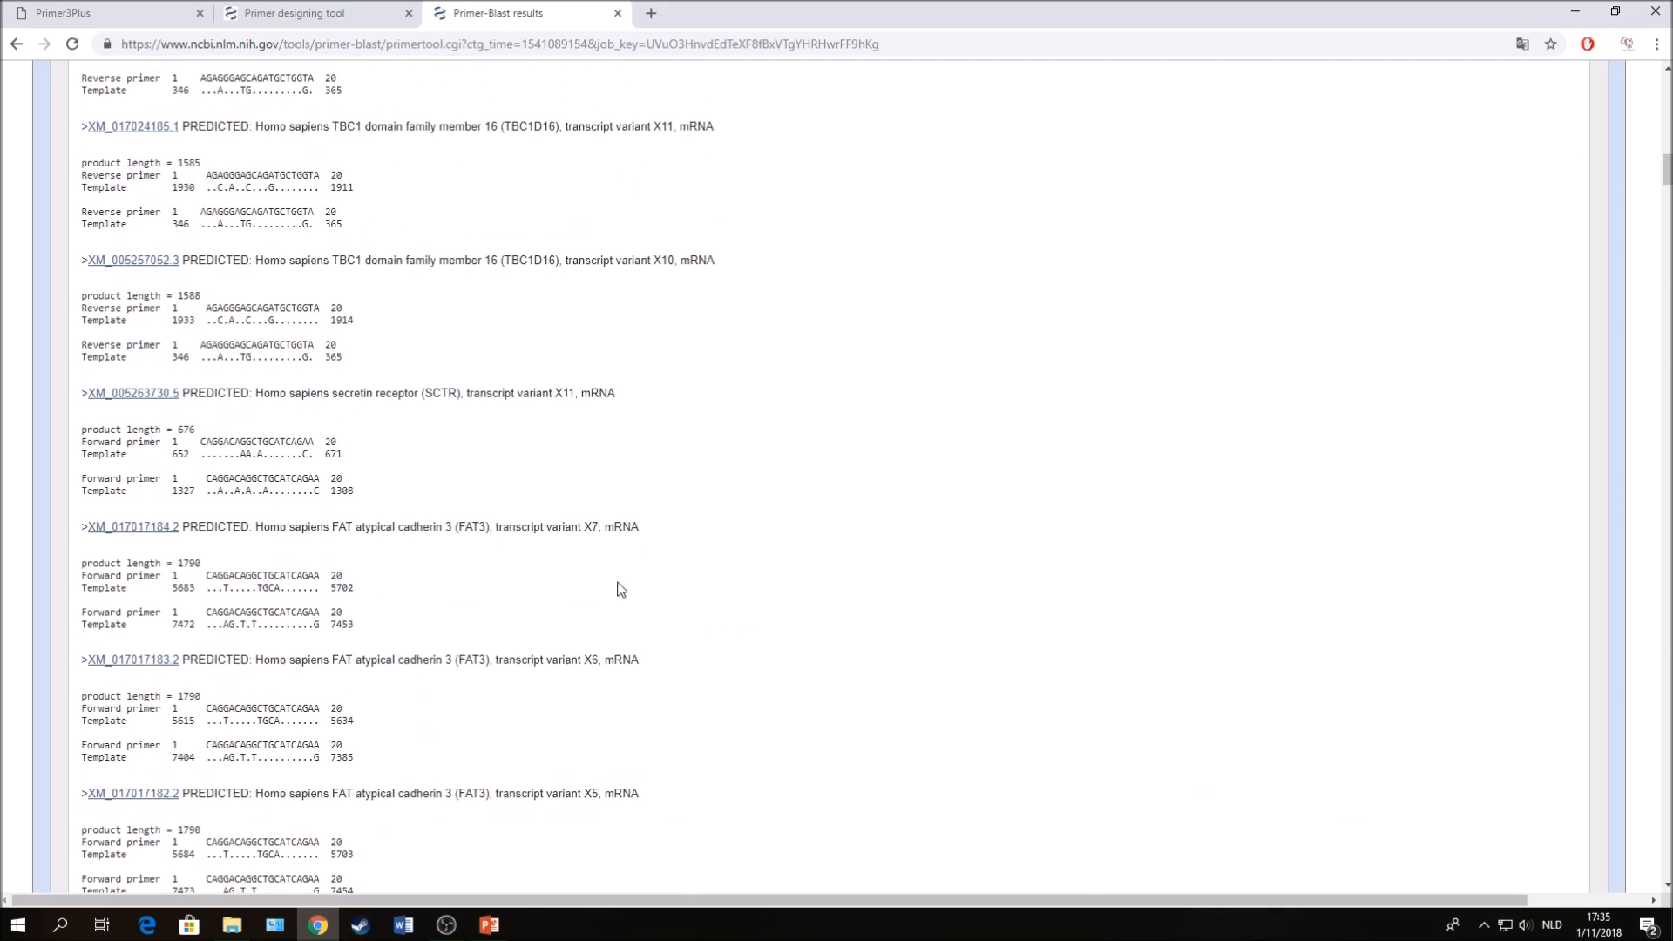
{"action": "scroll", "coordinate": [621, 590], "scroll_direction": "up", "scroll_amount": 20}
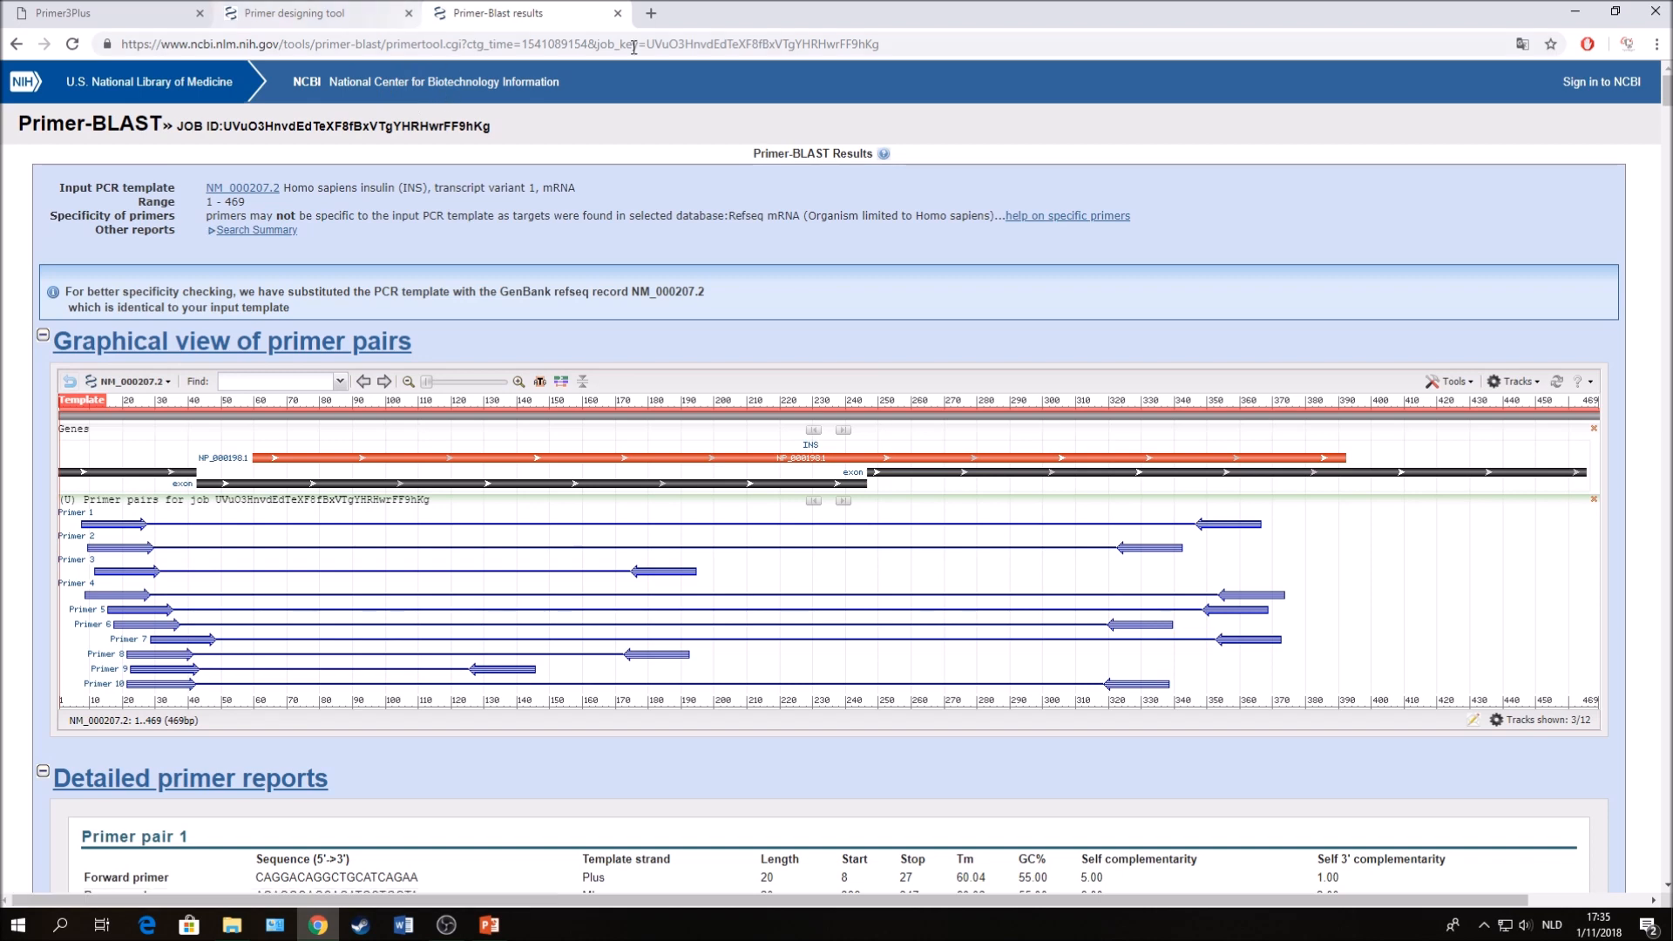
Close the Primer-BLAST results and copy the INS FASTA sequence from the Primer3Plus form into Primer-BLAST as the PCR template.
{"action": "left_click", "coordinate": [617, 14]}
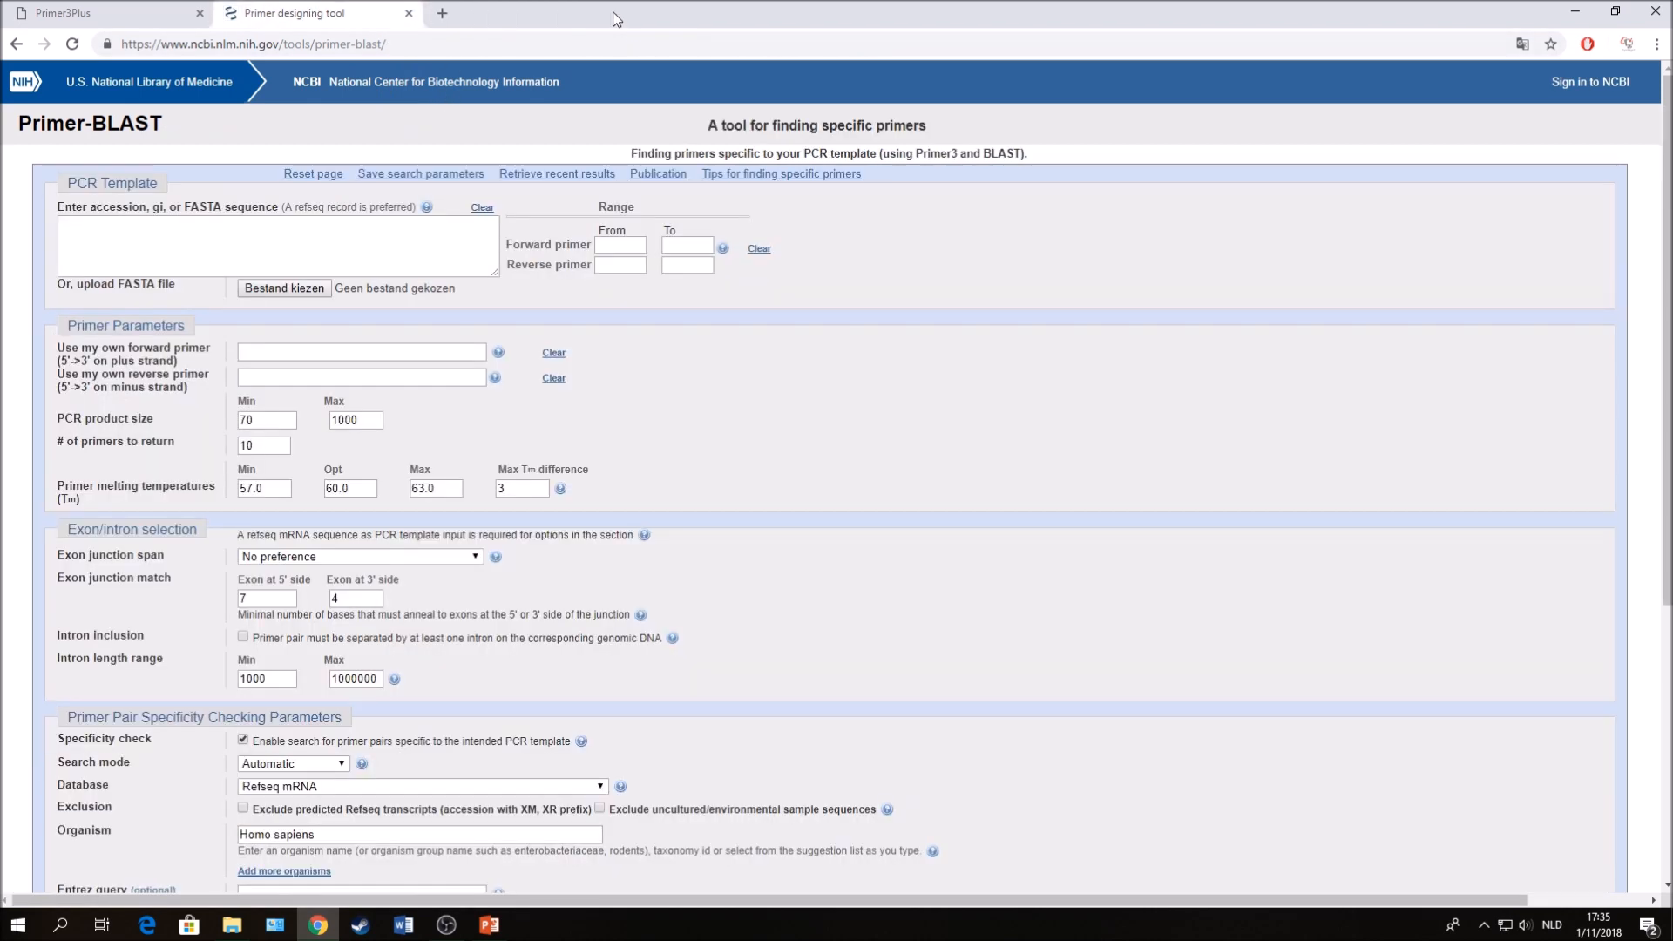
{"action": "left_click", "coordinate": [72, 15]}
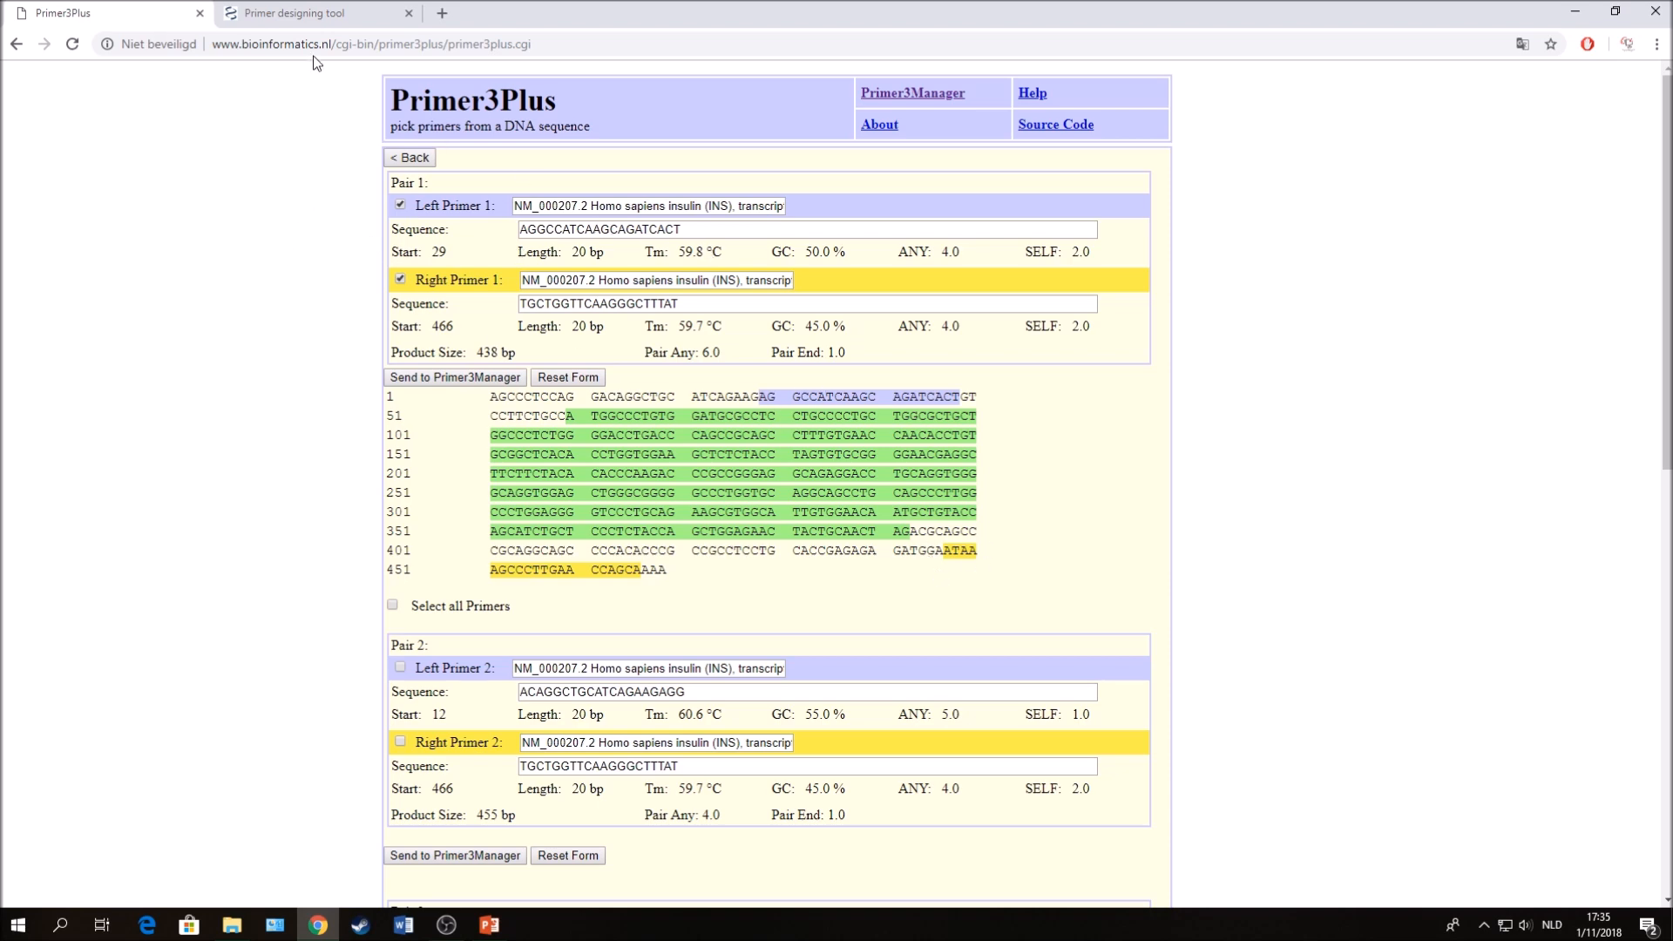
{"action": "left_click", "coordinate": [285, 14]}
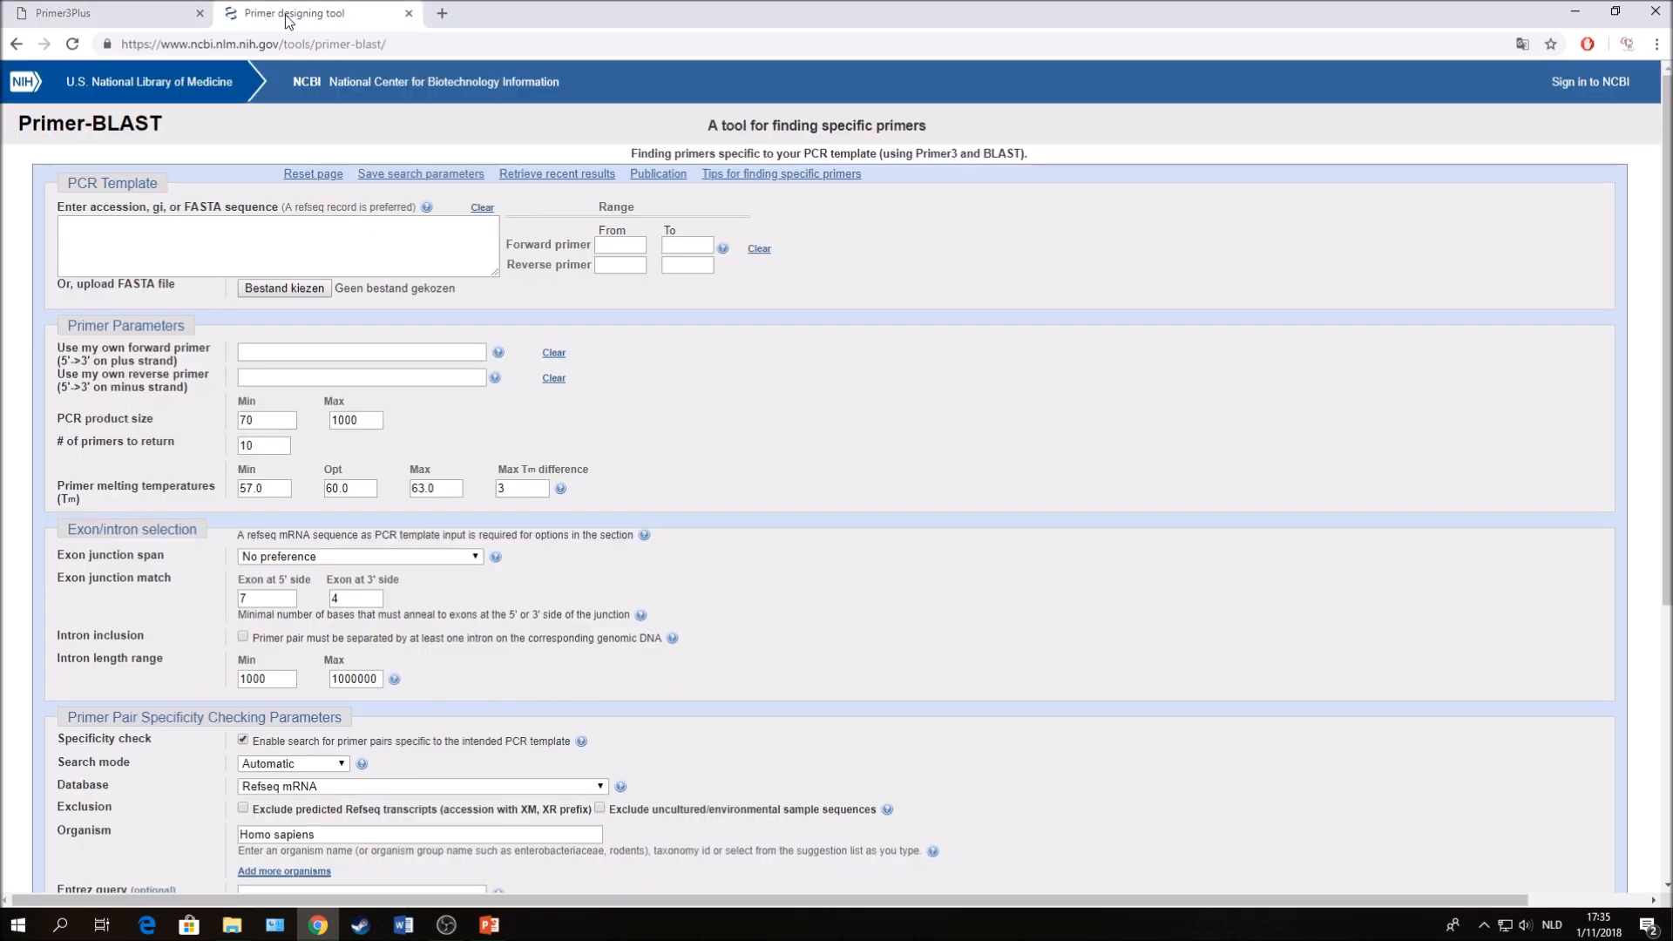
{"action": "left_click", "coordinate": [99, 14]}
{"action": "key", "text": "alt+Left"}
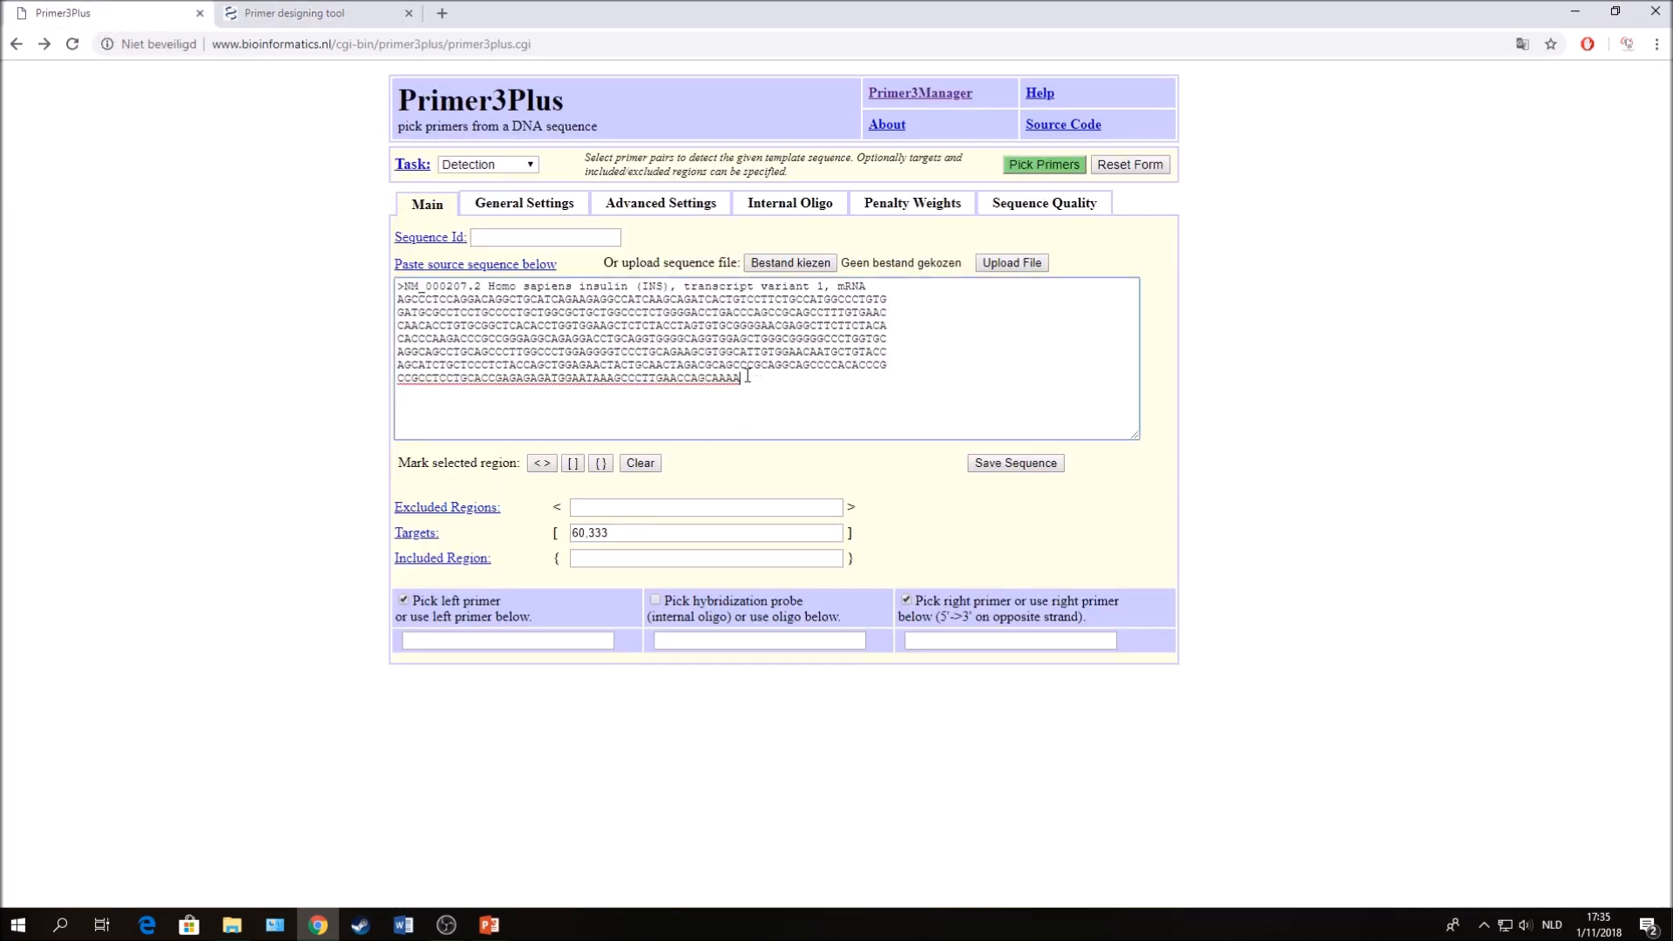
{"action": "left_click_drag", "start_coordinate": [747, 379], "coordinate": [381, 284]}
{"action": "key", "text": "ctrl+c"}
{"action": "left_click", "coordinate": [296, 14]}
{"action": "key", "text": "ctrl+v"}
Pick primers in Primer3Plus and copy Left Primer 1, AGGCCATCAAGCAGATCACT, into Primer-BLAST as the own forward primer.
{"action": "left_click", "coordinate": [101, 7]}
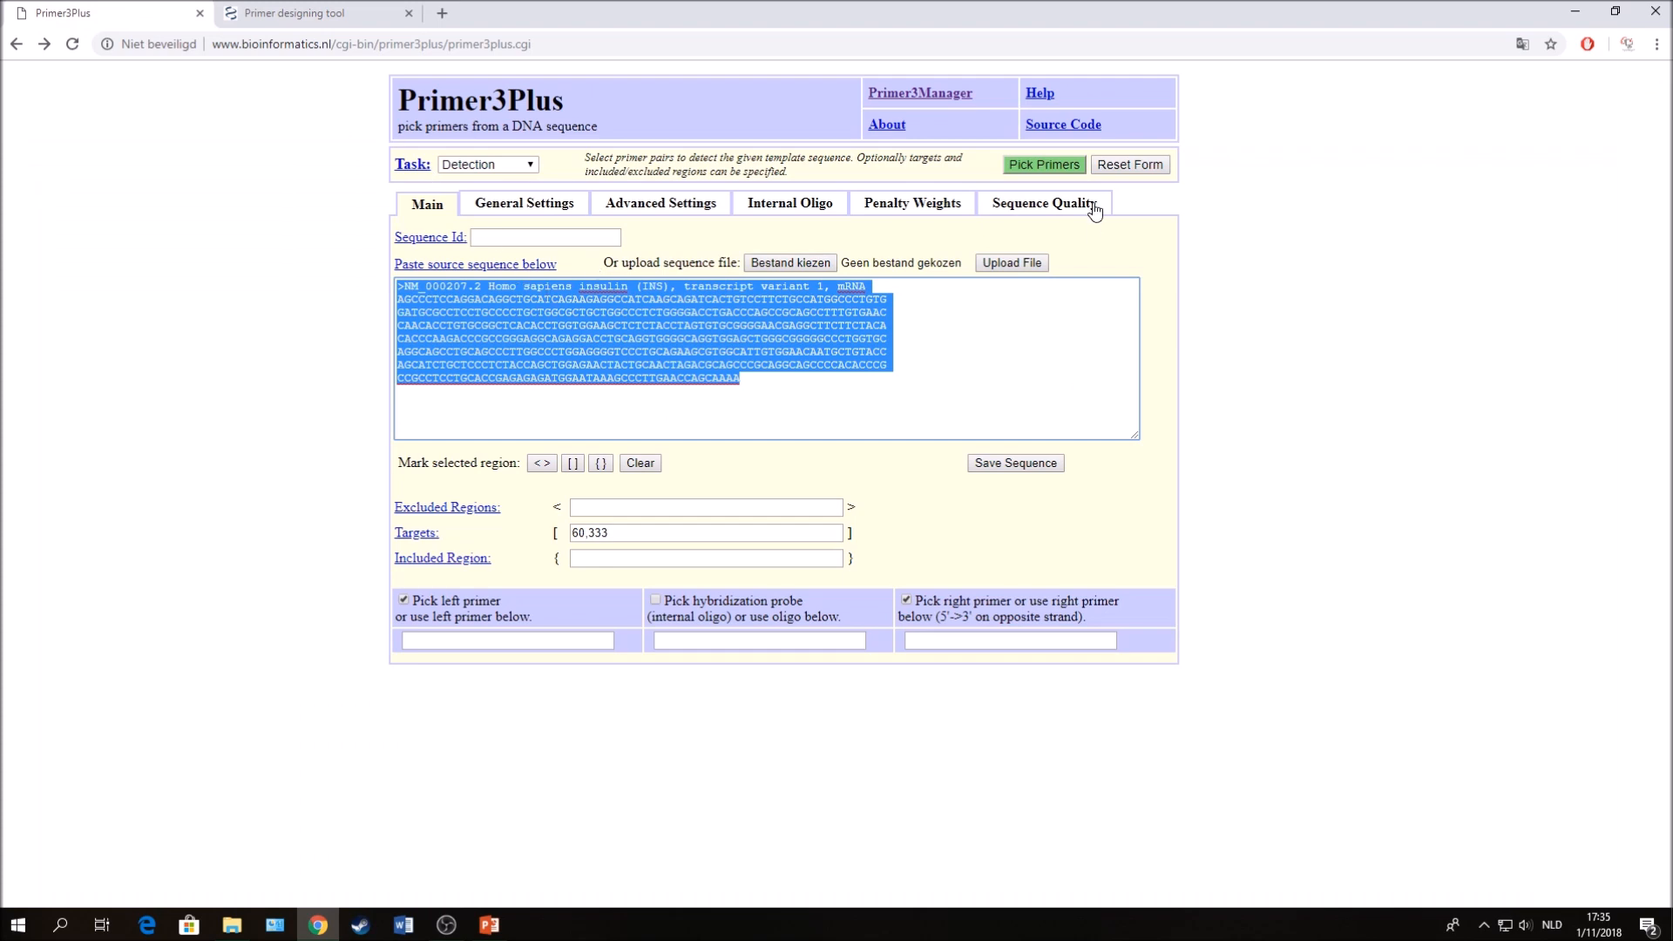
{"action": "left_click", "coordinate": [1061, 172]}
{"action": "left_click_drag", "start_coordinate": [681, 229], "coordinate": [518, 231]}
{"action": "key", "text": "ctrl+c"}
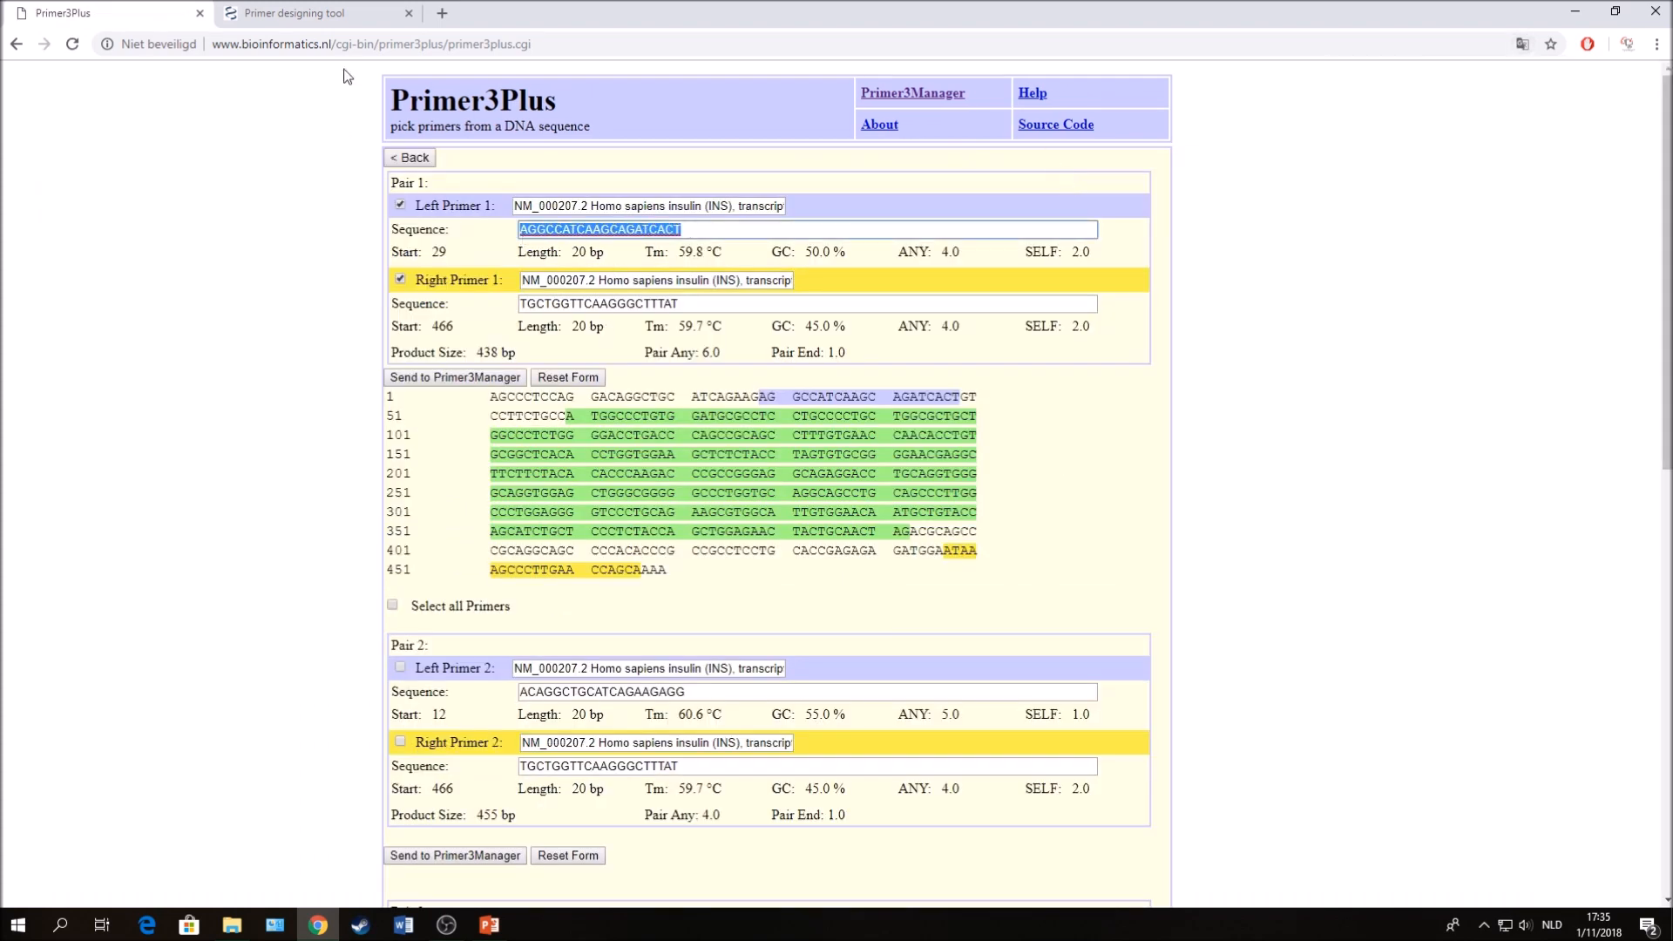
{"action": "left_click", "coordinate": [333, 19]}
{"action": "left_click", "coordinate": [362, 351]}
{"action": "key", "text": "ctrl+v"}
Copy Right Primer 1, TGCTGGTTCAAGGGCTTTAT, from Primer3Plus into Primer-BLAST as the own reverse primer.
{"action": "left_click", "coordinate": [122, 13]}
{"action": "left_click_drag", "start_coordinate": [755, 305], "coordinate": [425, 303]}
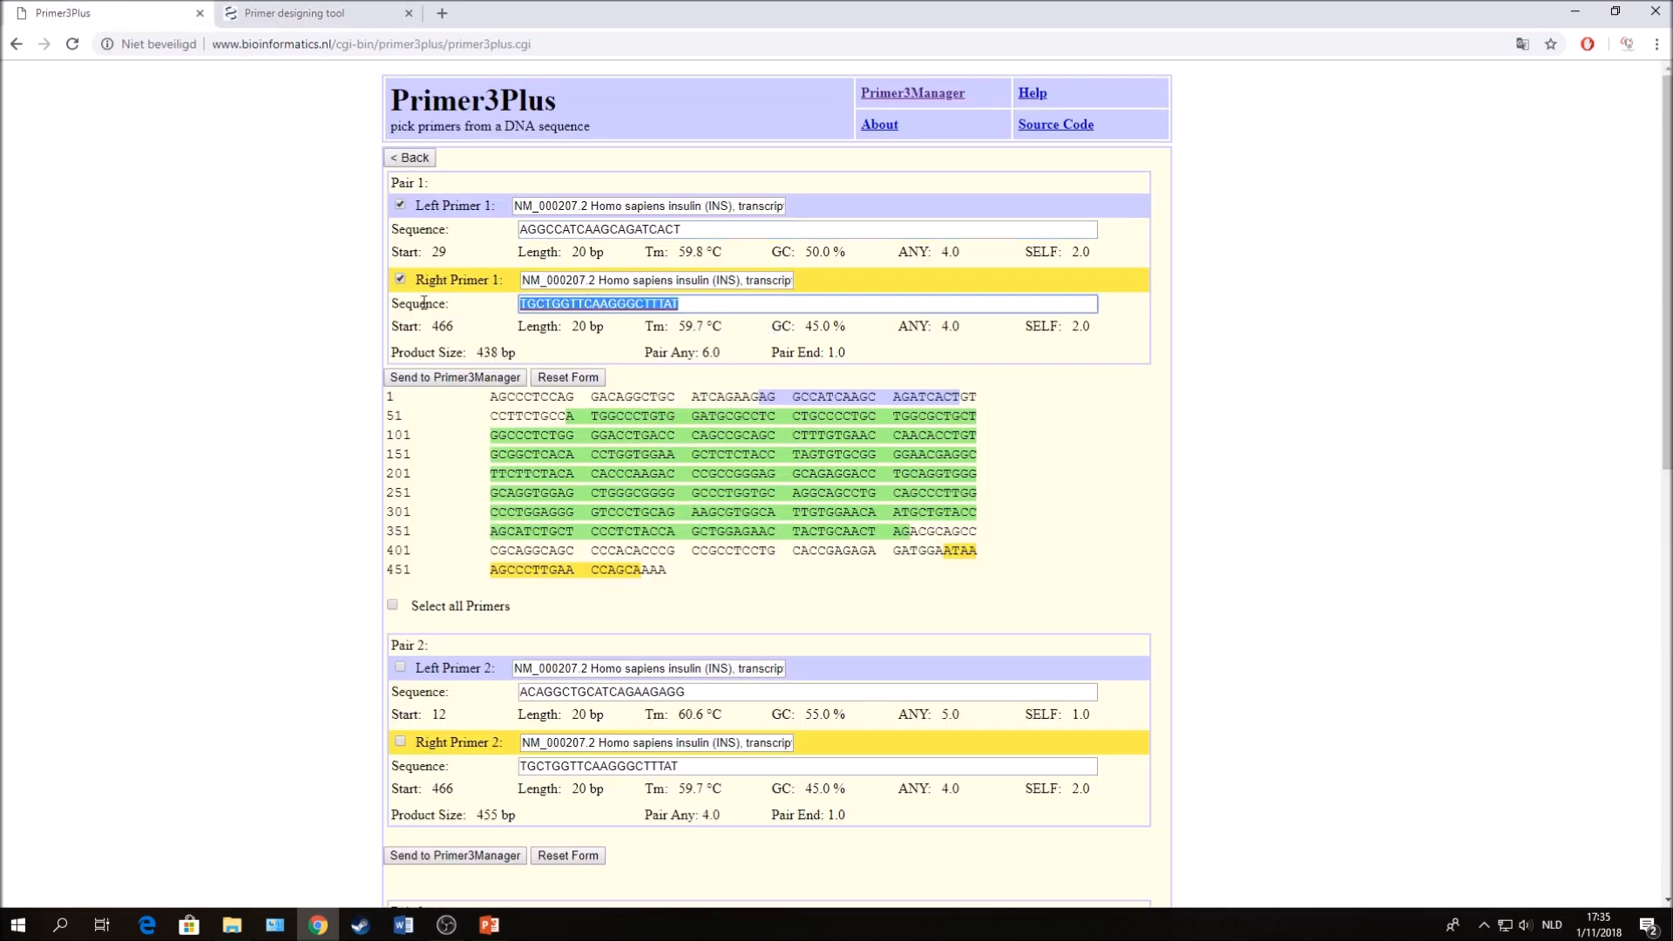
{"action": "key", "text": "ctrl+c"}
{"action": "left_click", "coordinate": [331, 13]}
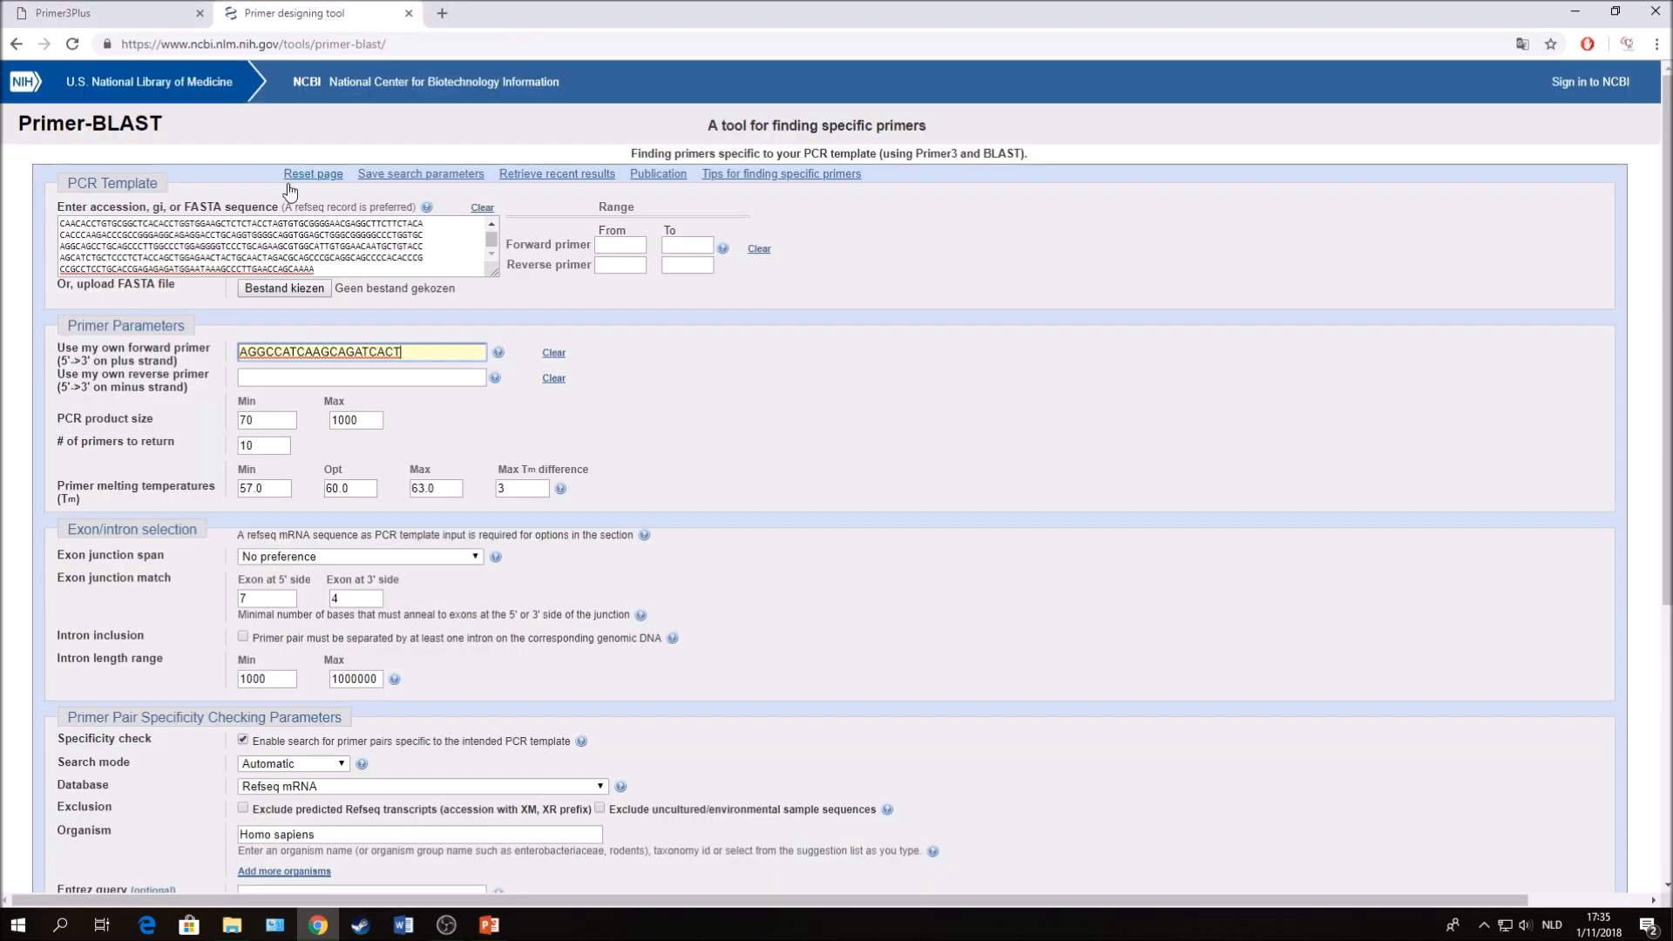
{"action": "left_click", "coordinate": [282, 378]}
{"action": "key", "text": "ctrl+v"}
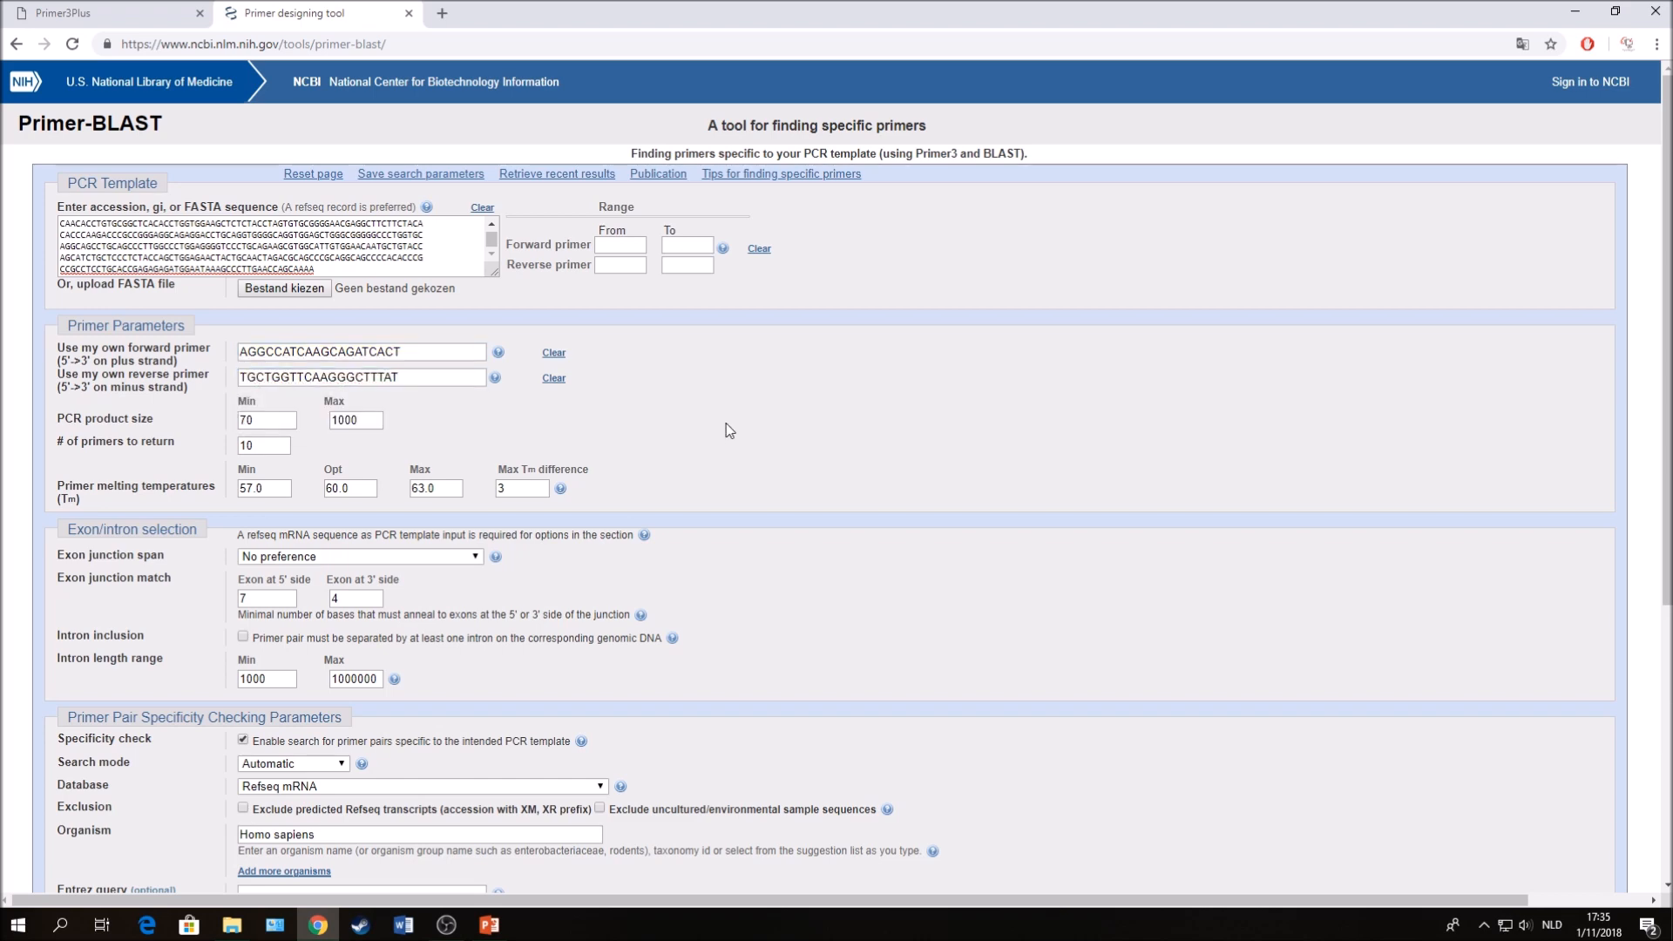
Set the results to show in a new window and submit the Primer-BLAST check of the entered primer pair.
{"action": "scroll", "coordinate": [725, 421], "scroll_direction": "down", "scroll_amount": 3}
{"action": "scroll", "coordinate": [725, 422], "scroll_direction": "down", "scroll_amount": 2}
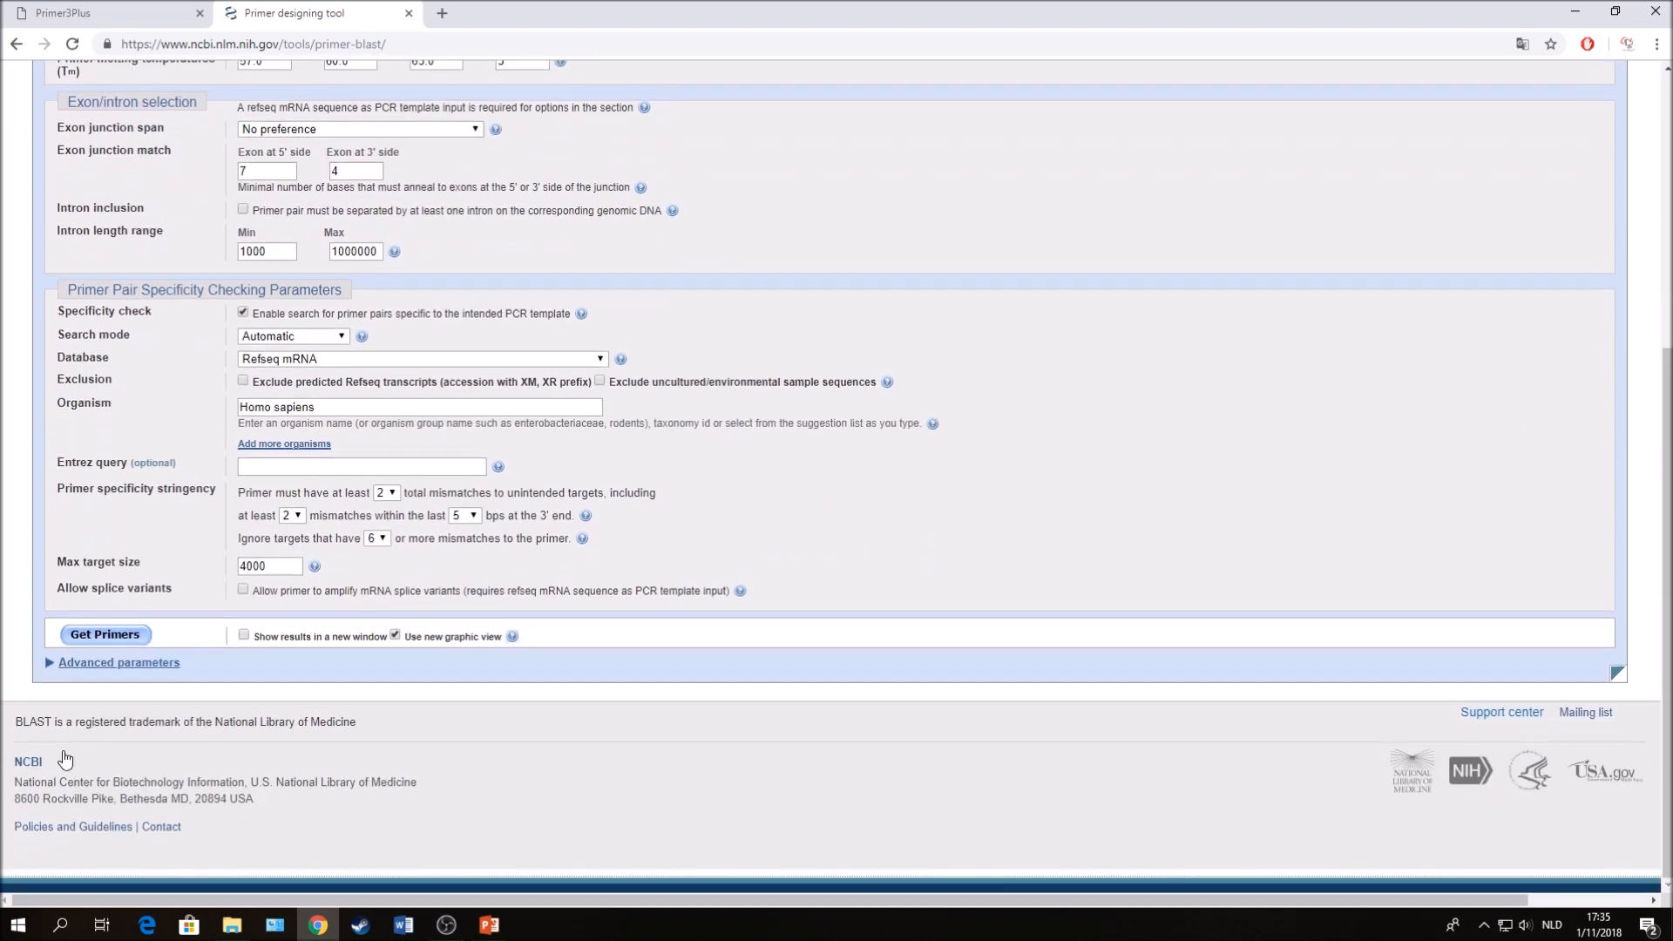
{"action": "left_click", "coordinate": [244, 637]}
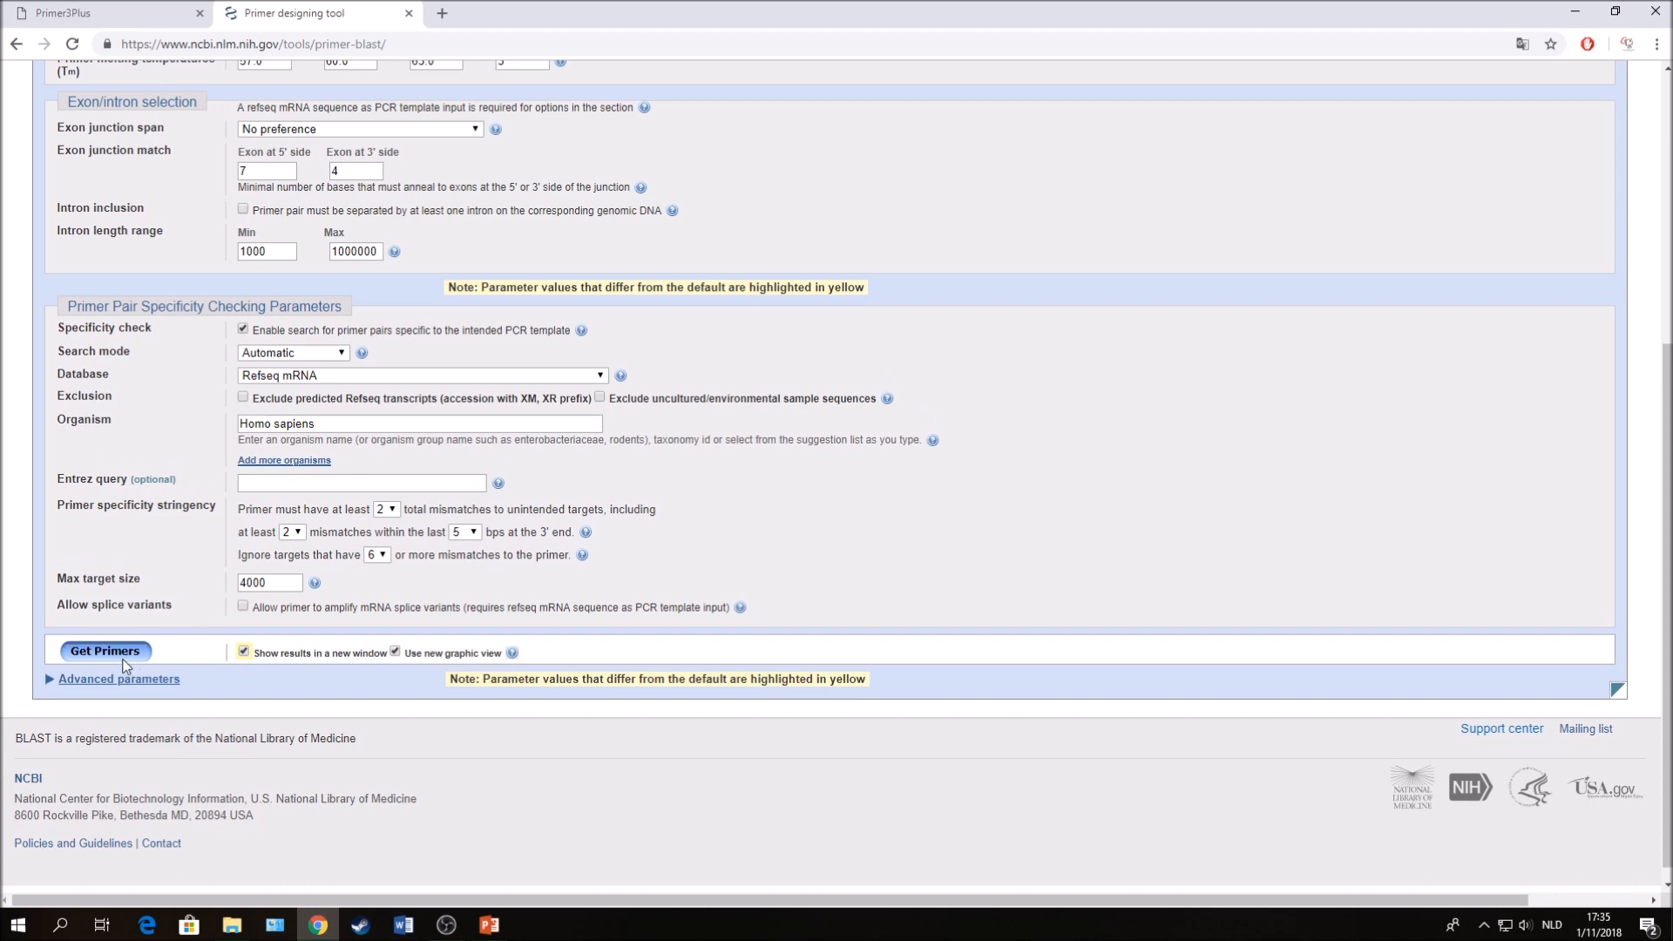
{"action": "left_click", "coordinate": [122, 652]}
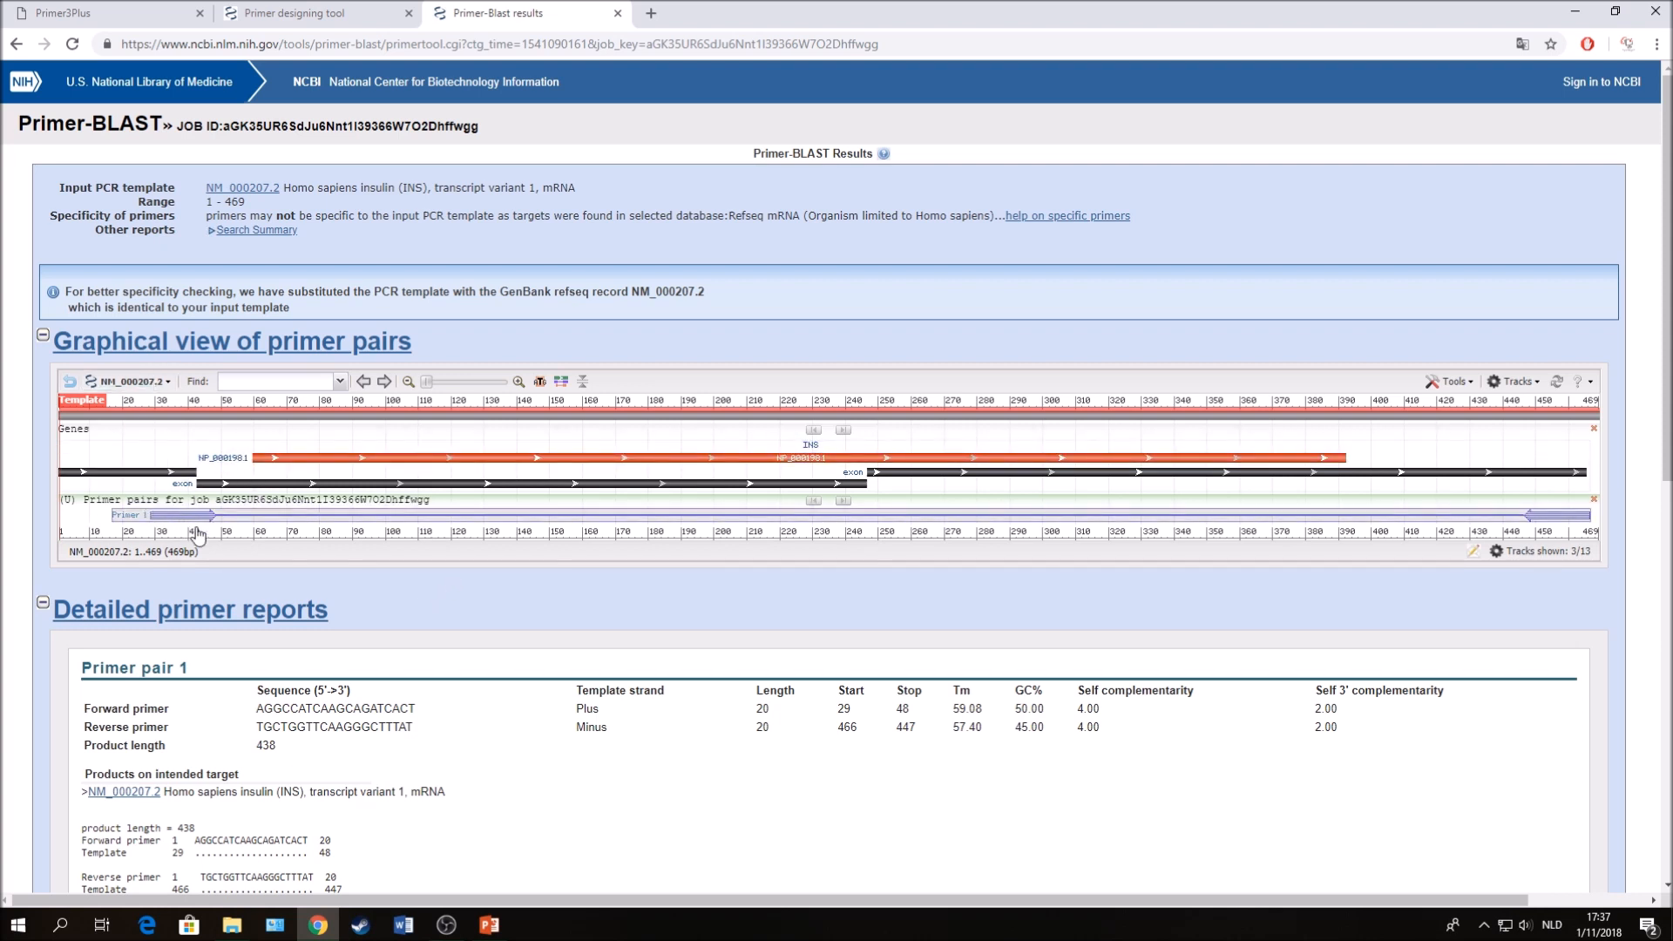
Review the Primer-BLAST report for the entered primer pair and compare its product length and primer properties with Primer3Plus pair 1.
{"action": "scroll", "coordinate": [302, 567], "scroll_direction": "down", "scroll_amount": 3}
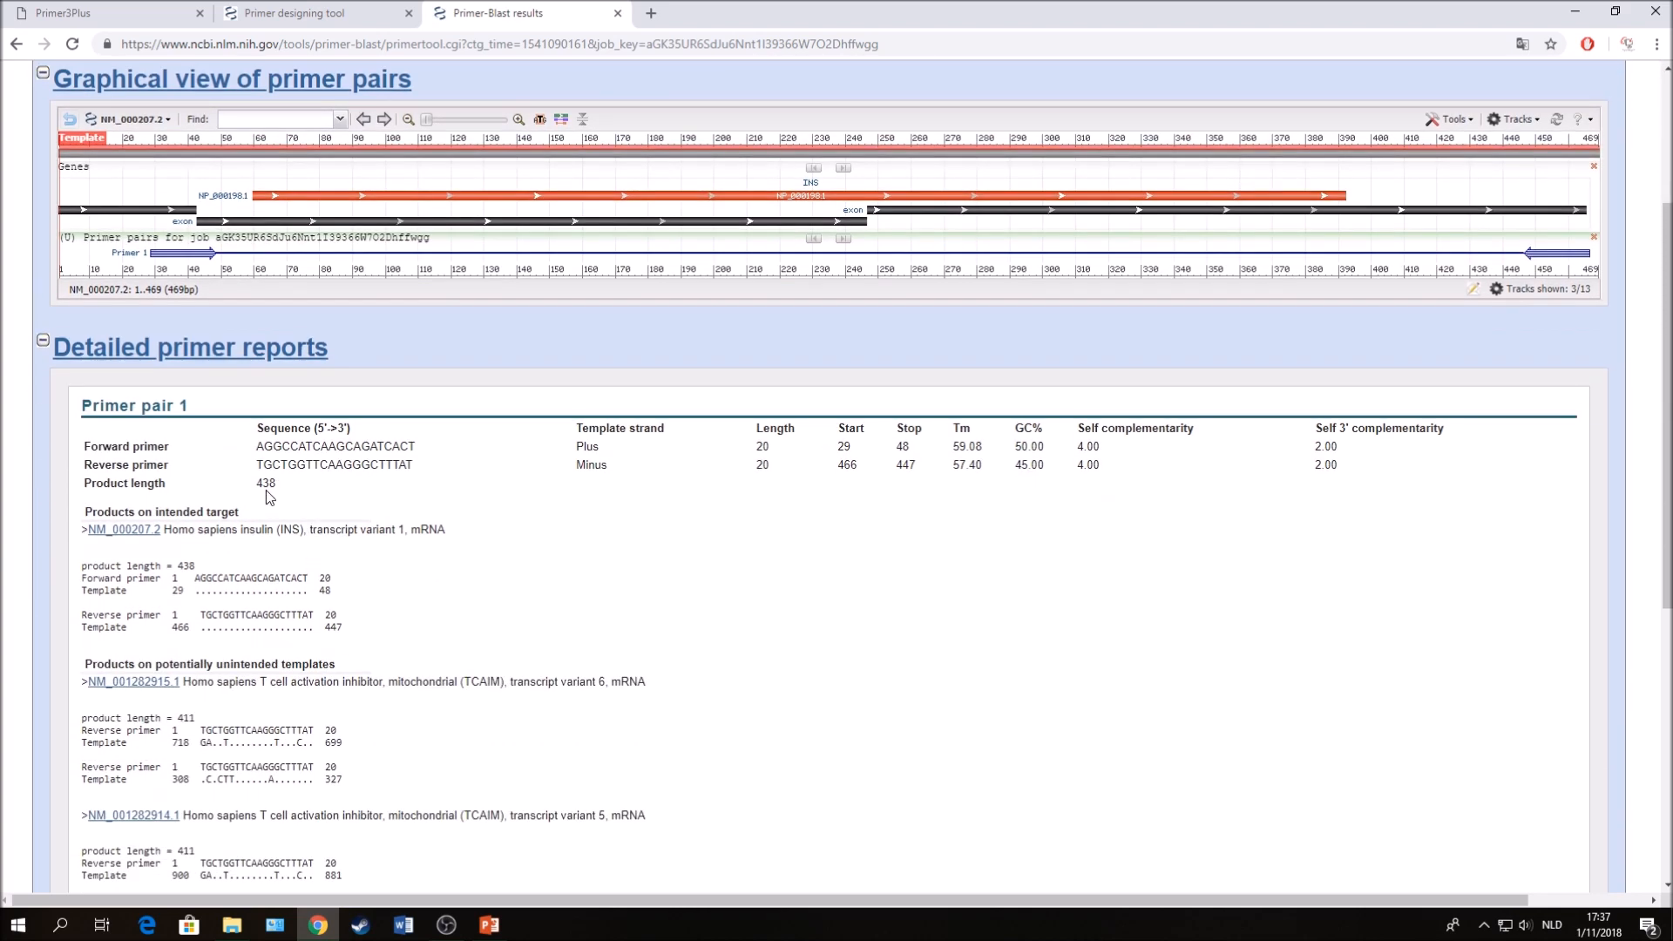
{"action": "left_click_drag", "start_coordinate": [85, 14], "coordinate": [296, 14]}
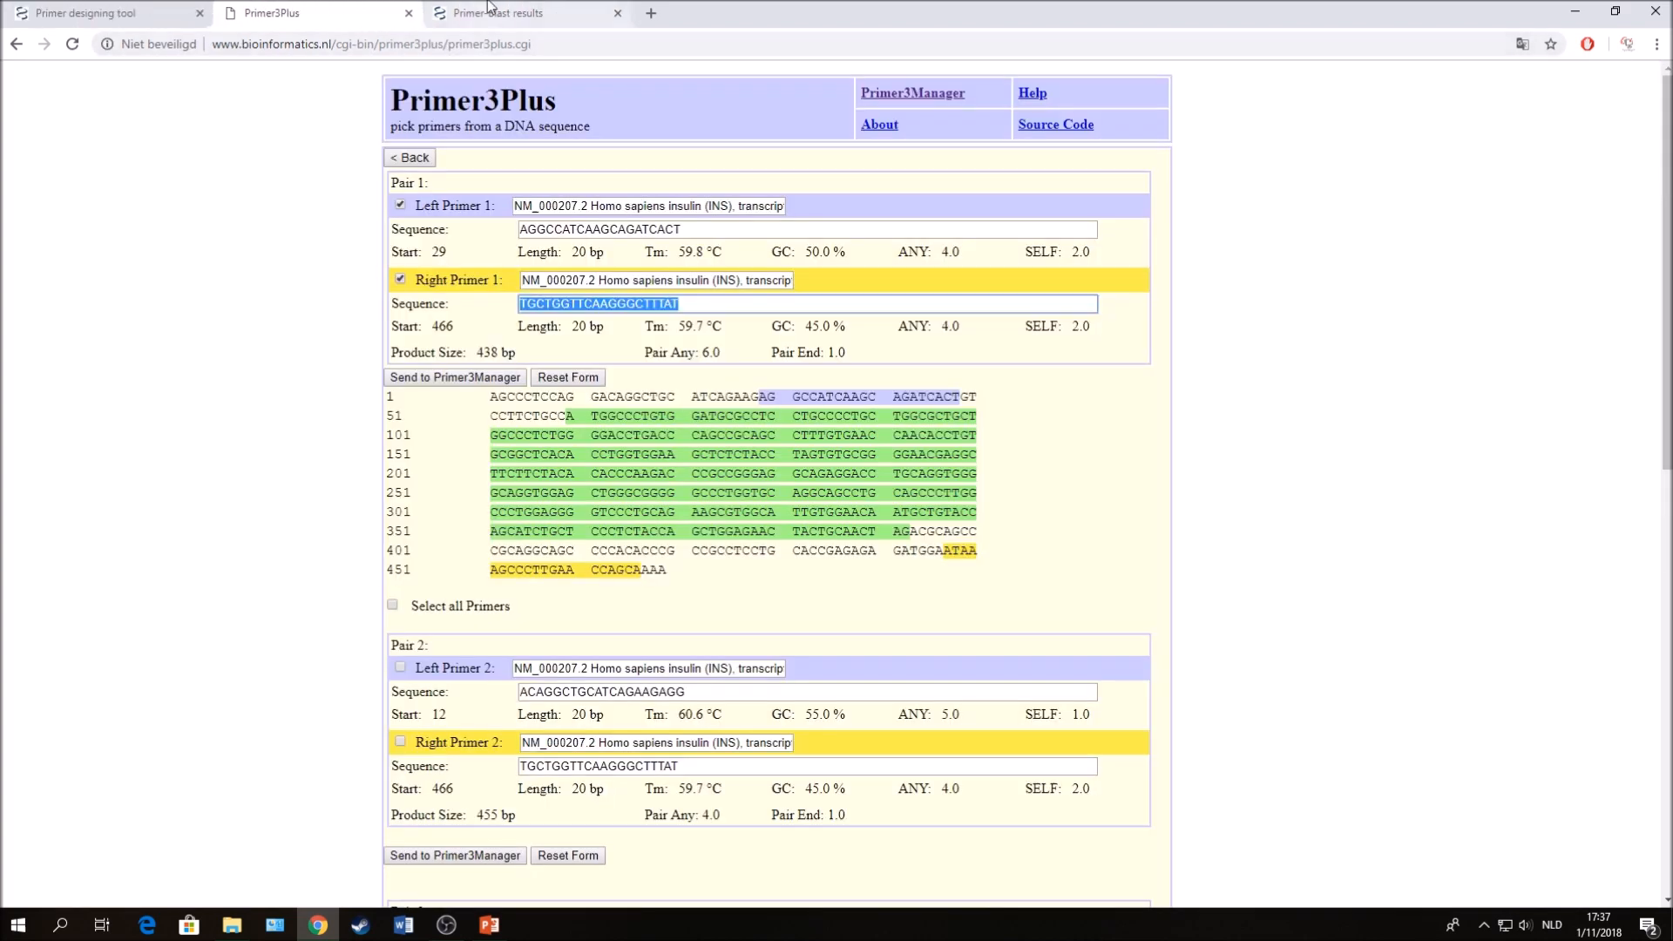
{"action": "left_click", "coordinate": [497, 13]}
{"action": "left_click", "coordinate": [319, 14]}
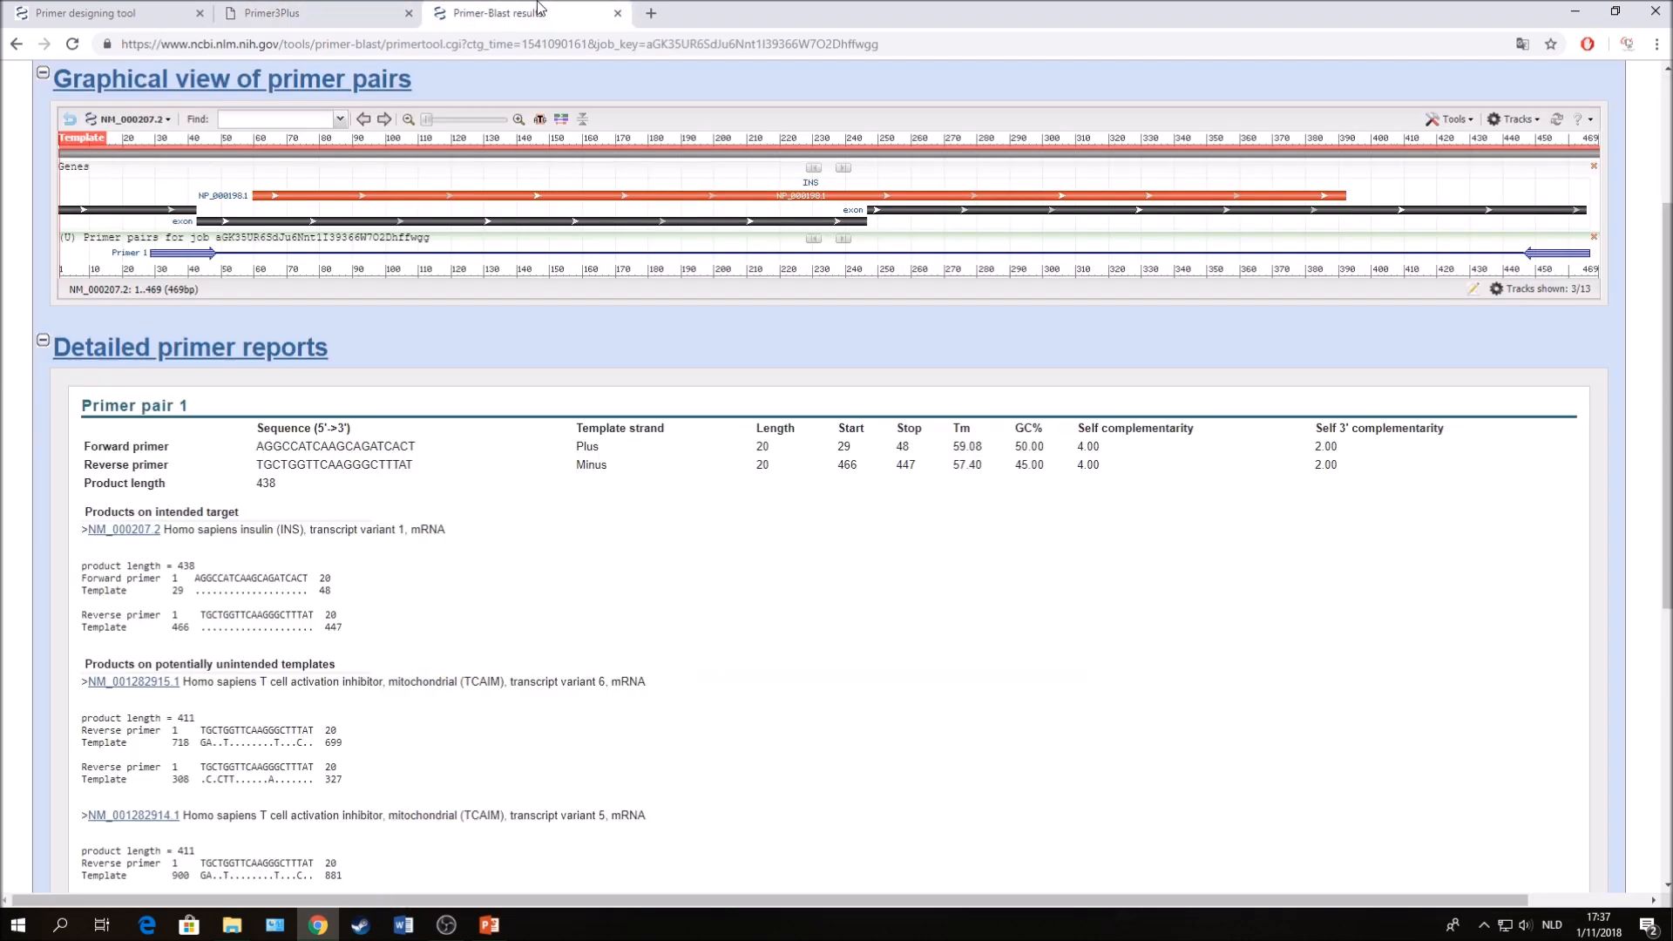
{"action": "left_click", "coordinate": [540, 12]}
{"action": "left_click", "coordinate": [345, 11]}
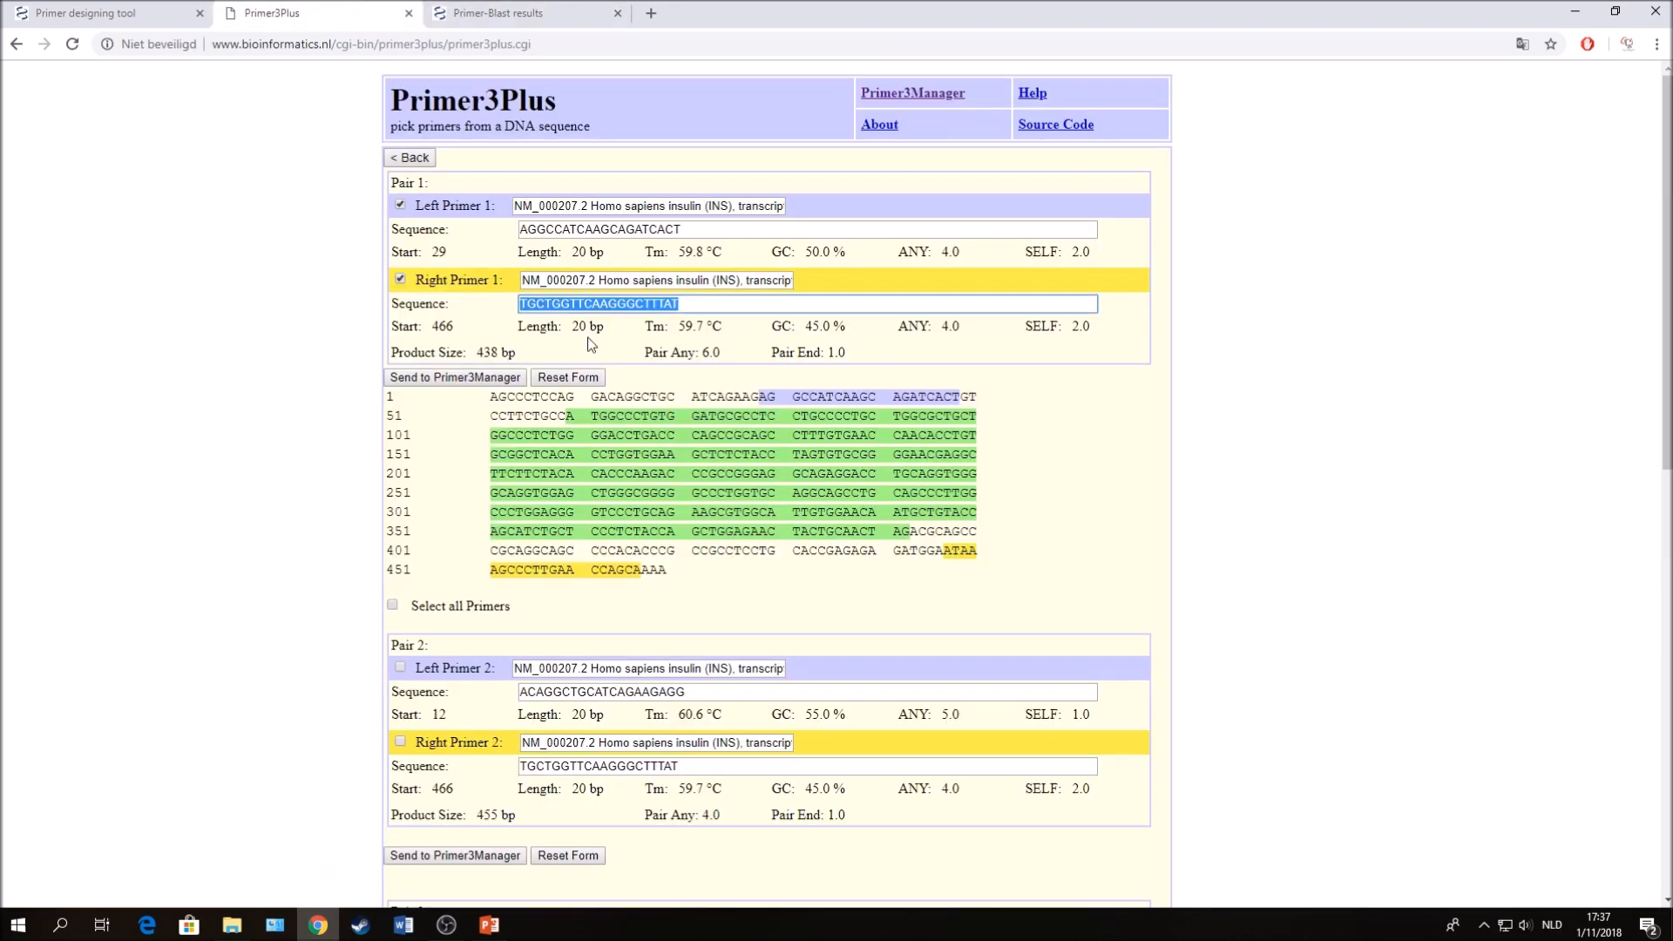
{"action": "left_click", "coordinate": [468, 19]}
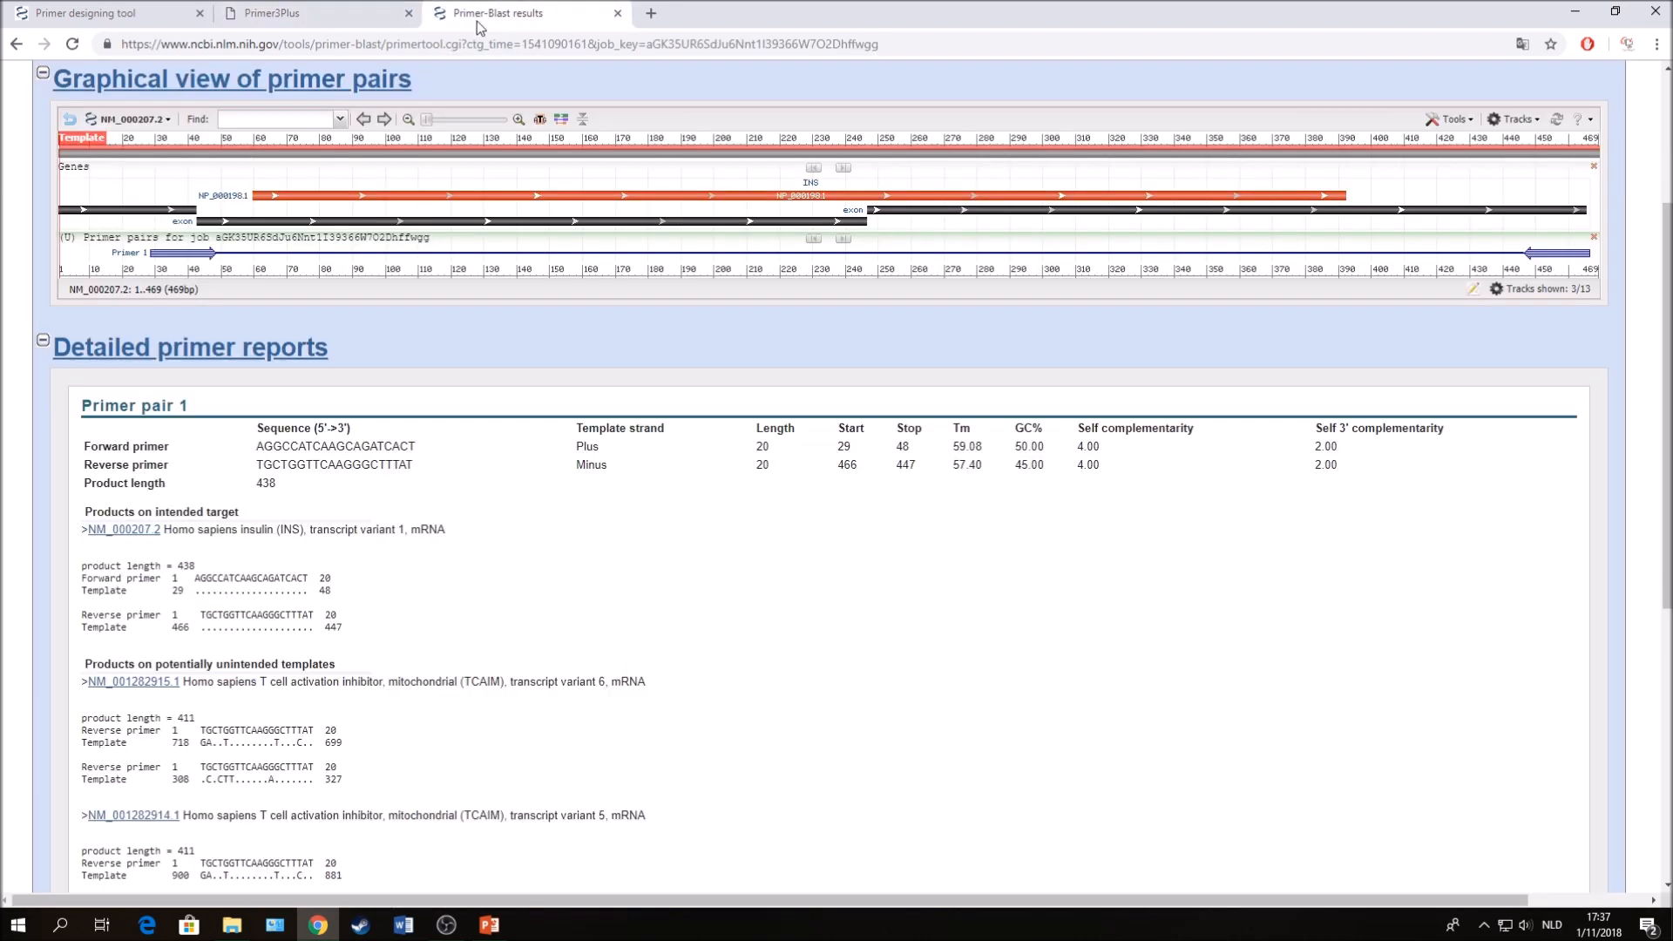
Compare the melting temperatures of the forward and reverse primers between Primer3Plus pair 1 and the Primer-BLAST report.
{"action": "left_click", "coordinate": [323, 9]}
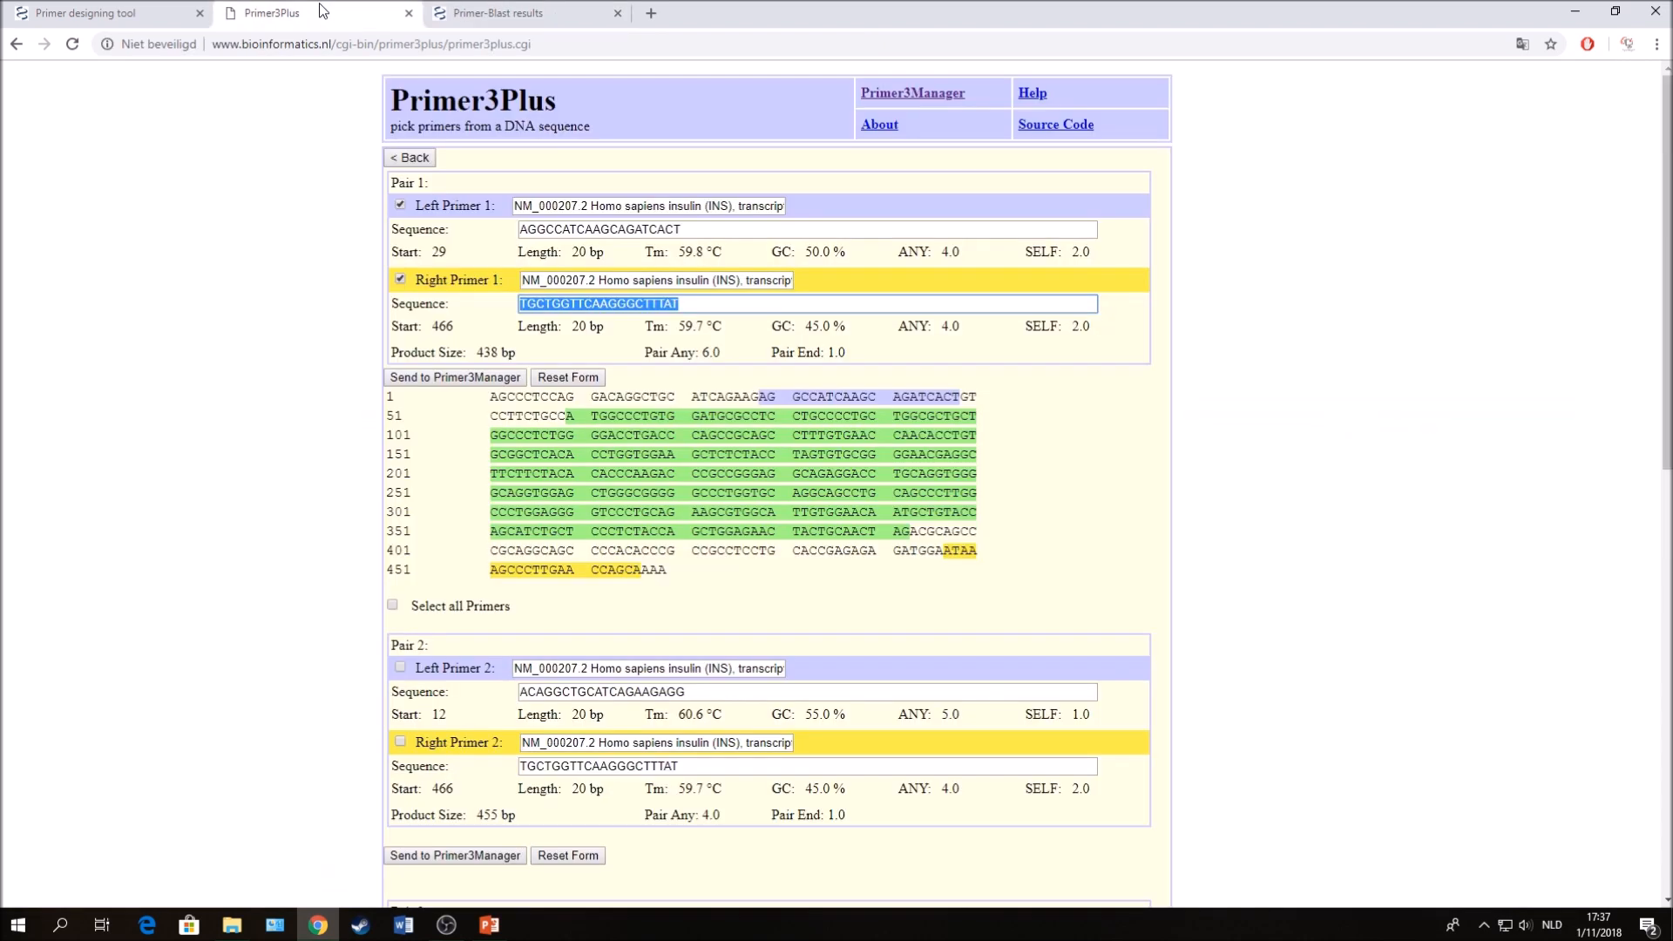
{"action": "left_click", "coordinate": [481, 17]}
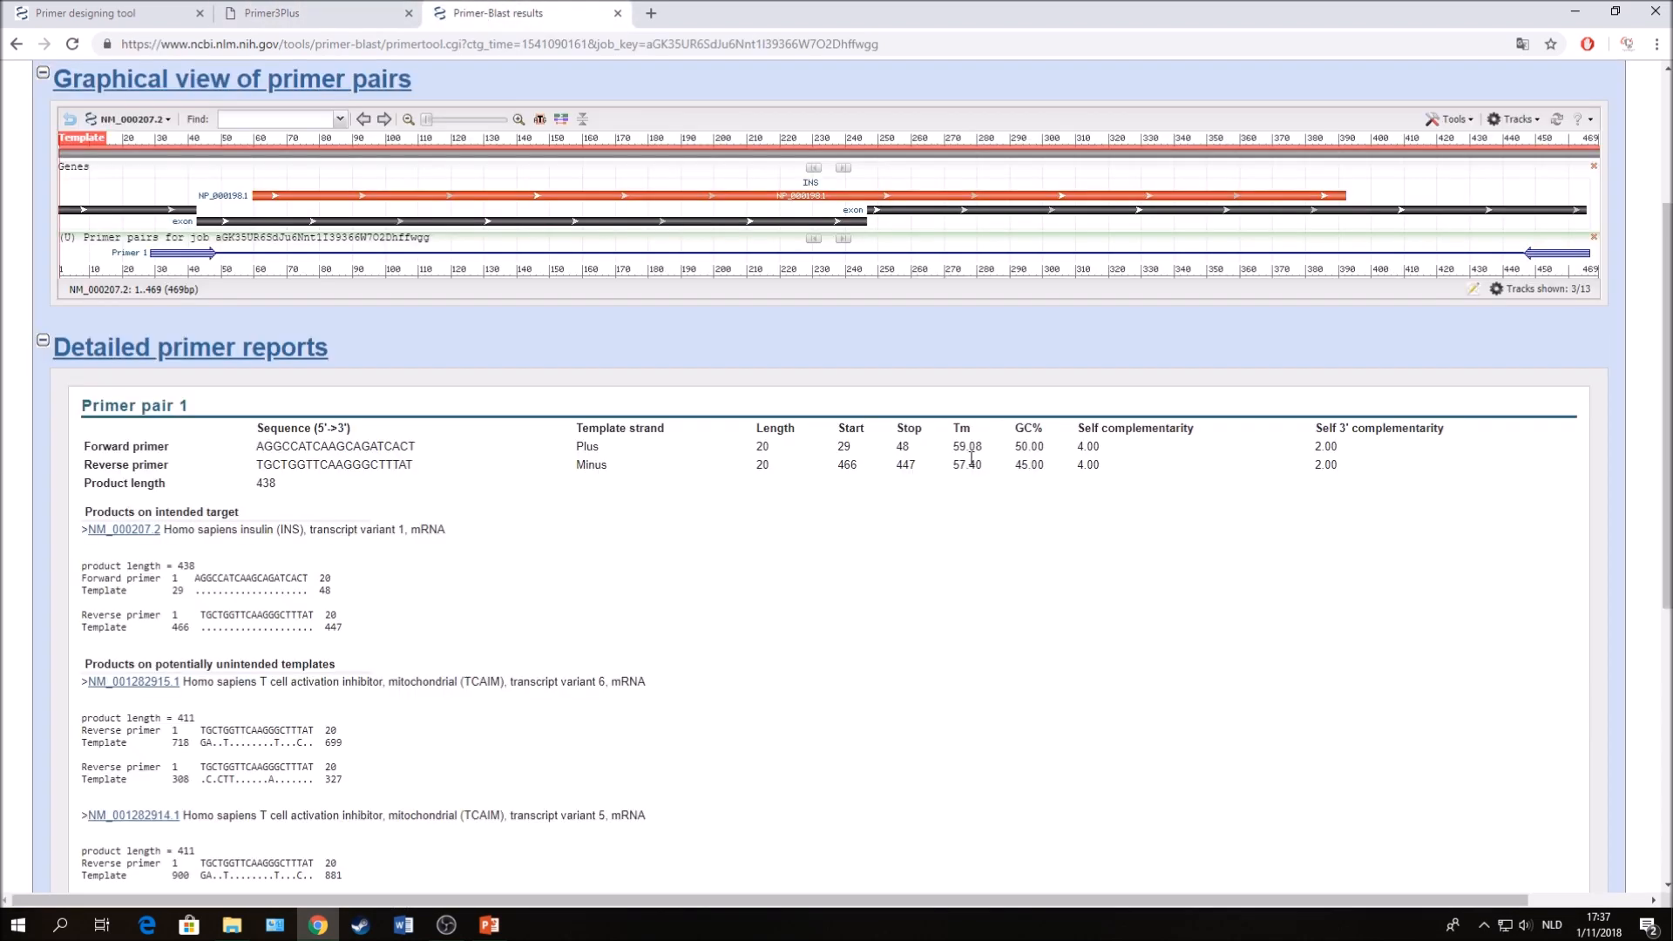
{"action": "left_click", "coordinate": [277, 15]}
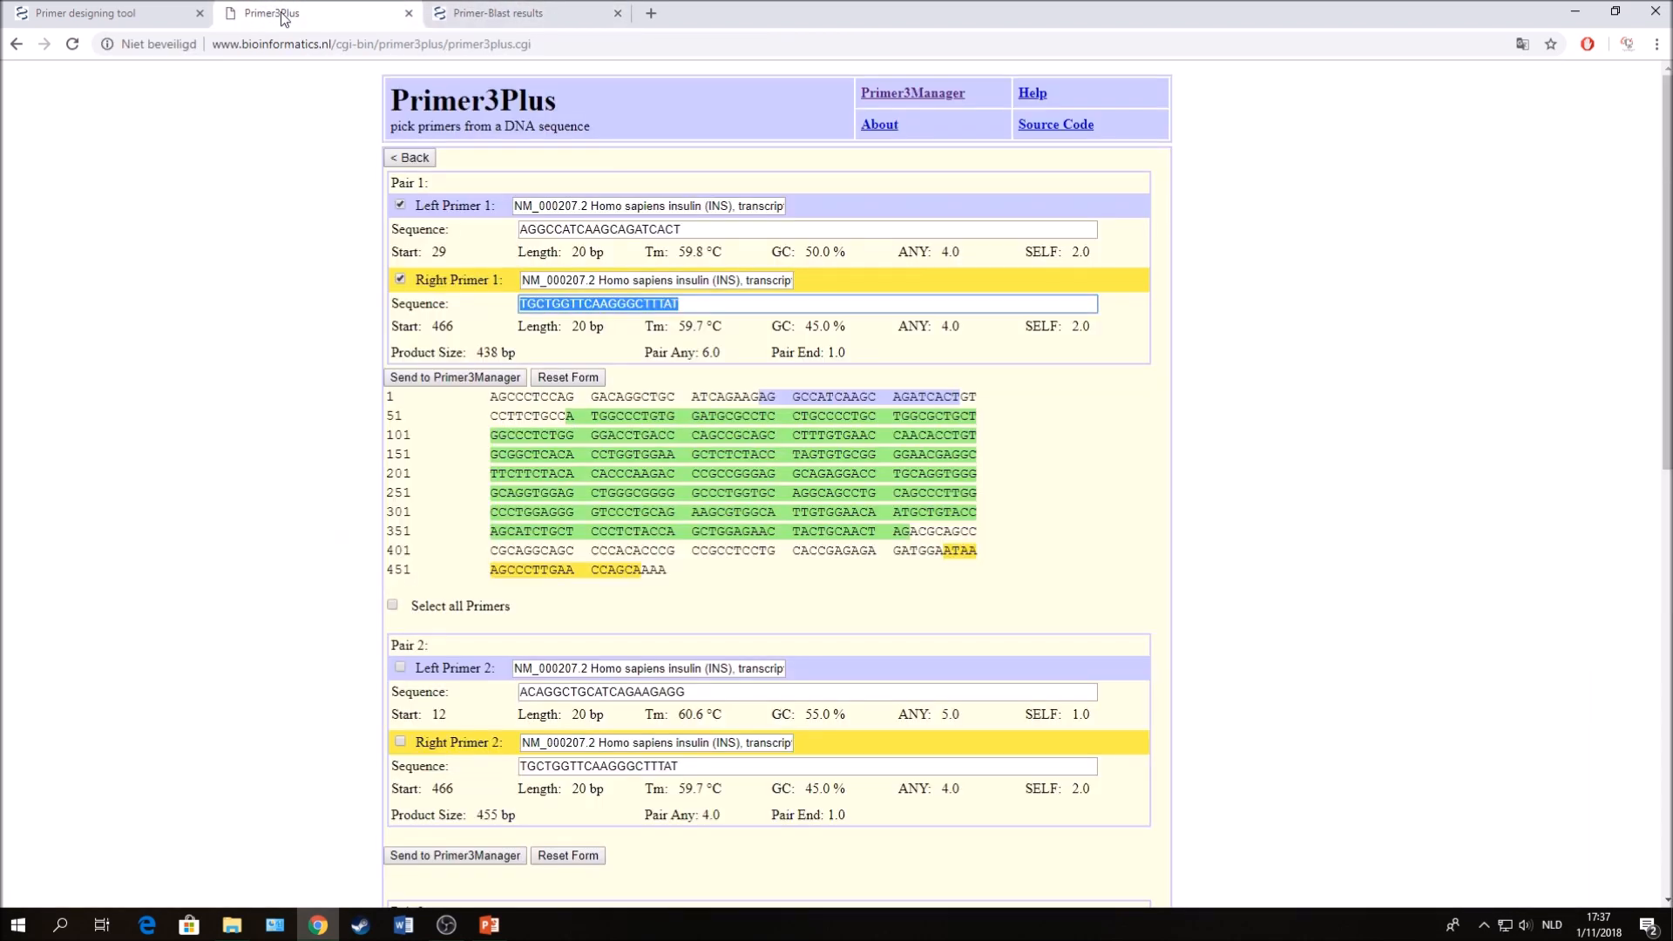
{"action": "left_click", "coordinate": [493, 15]}
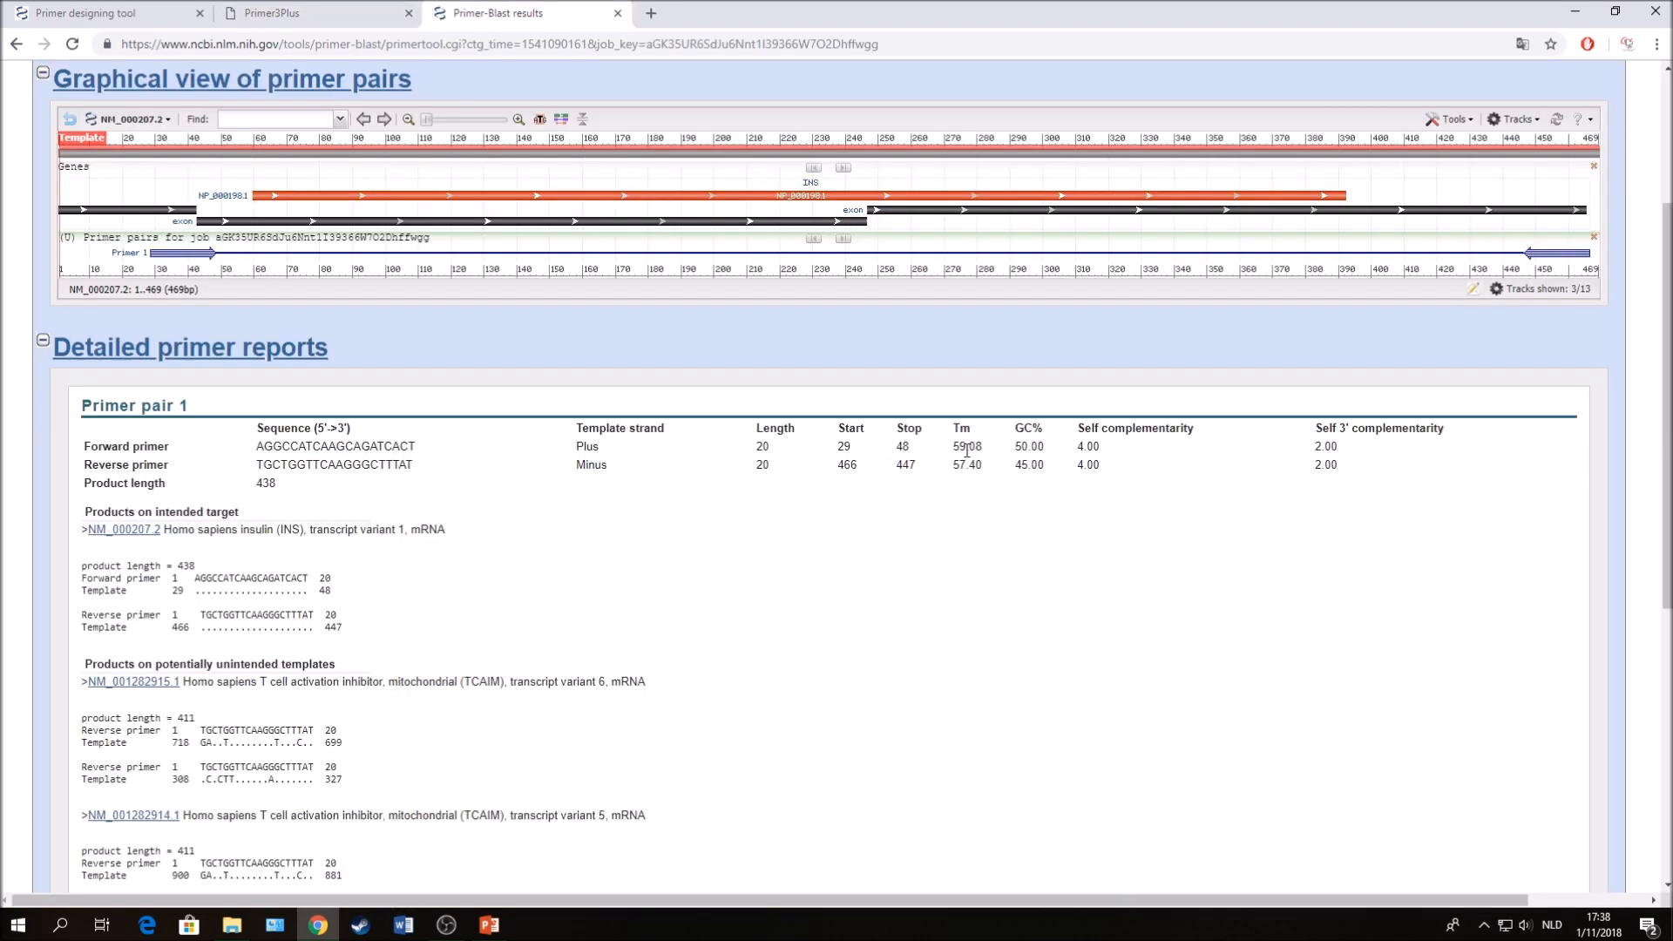
{"action": "left_click_drag", "start_coordinate": [950, 466], "coordinate": [971, 462]}
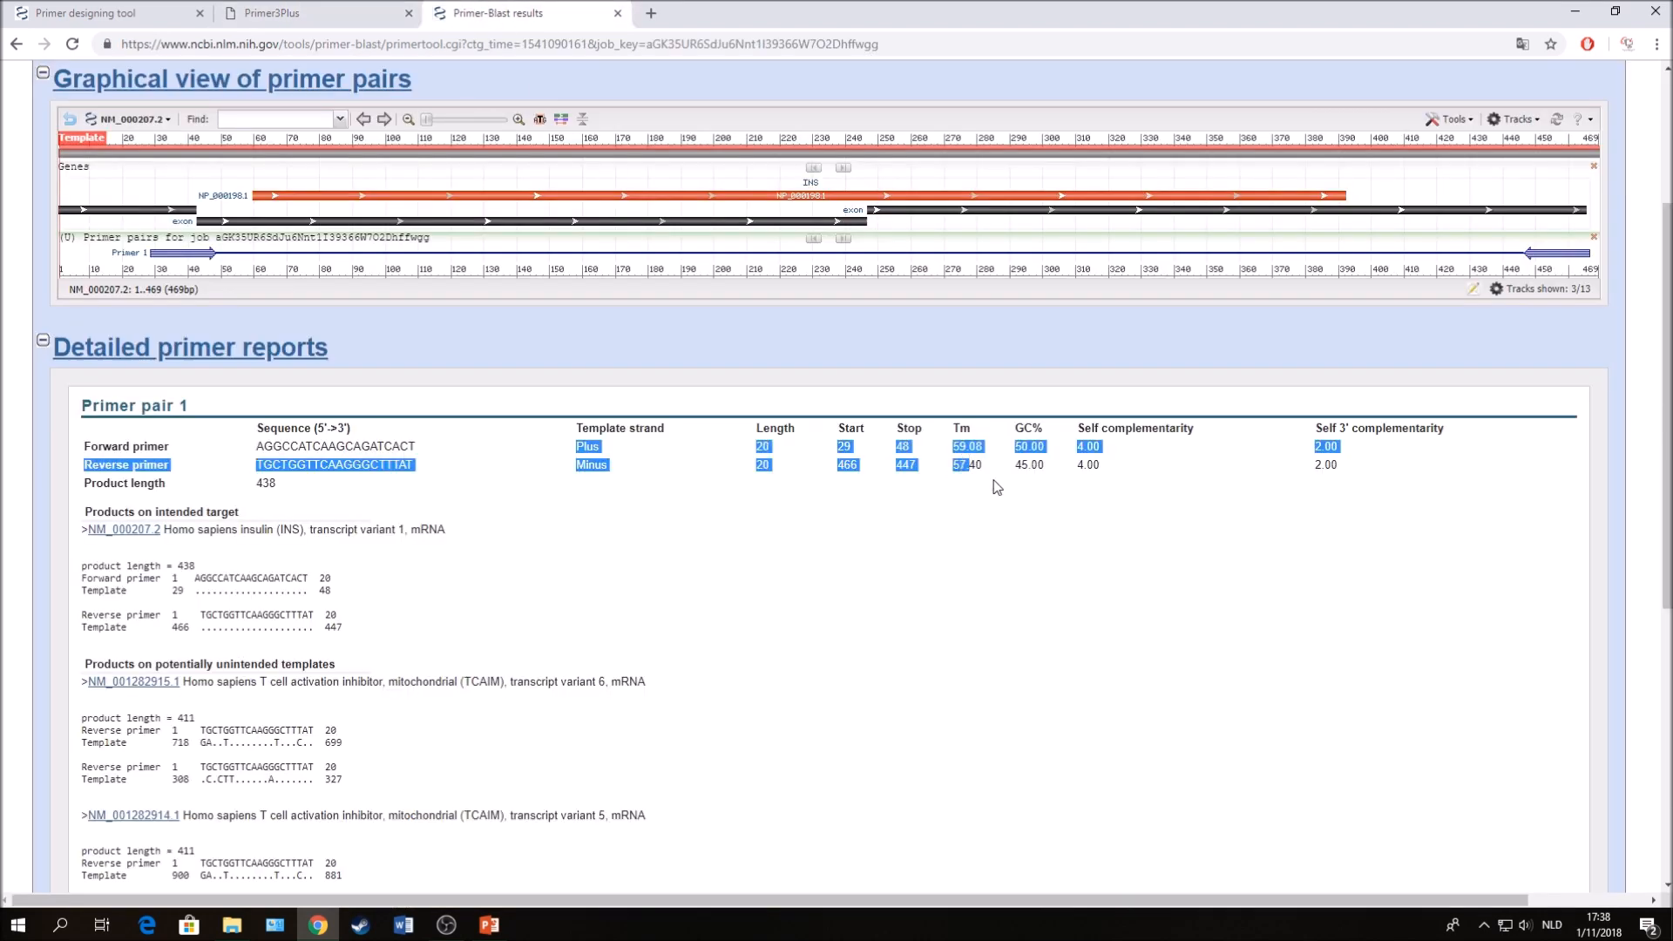
{"action": "left_click", "coordinate": [373, 14]}
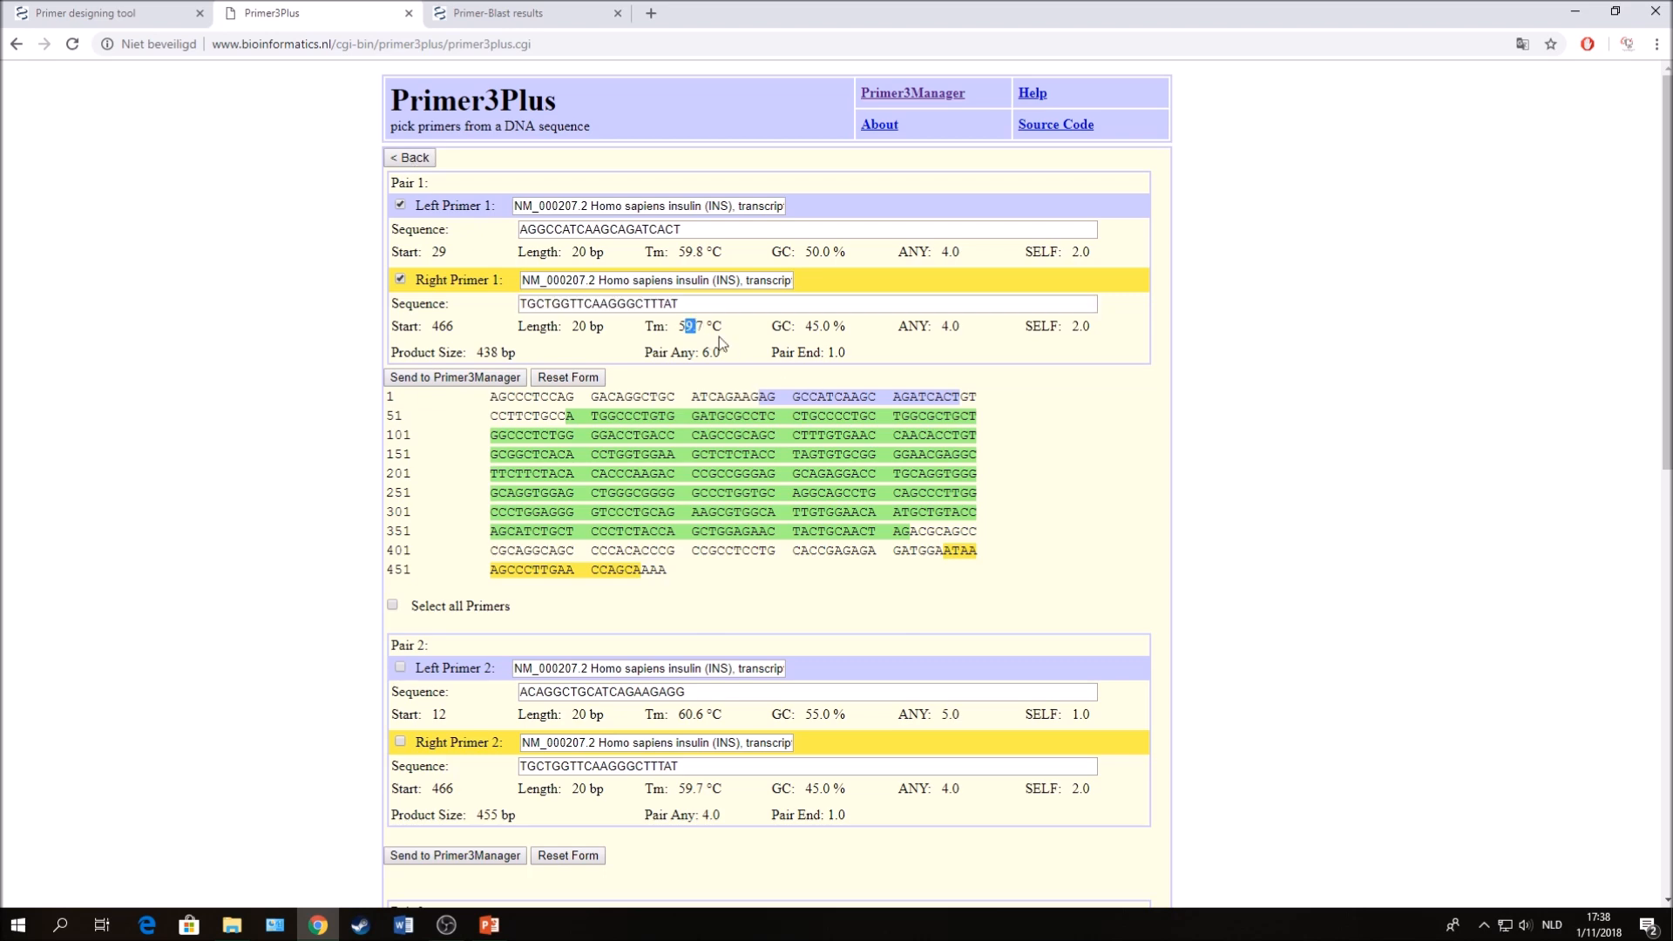
{"action": "key", "text": "ctrl+Tab"}
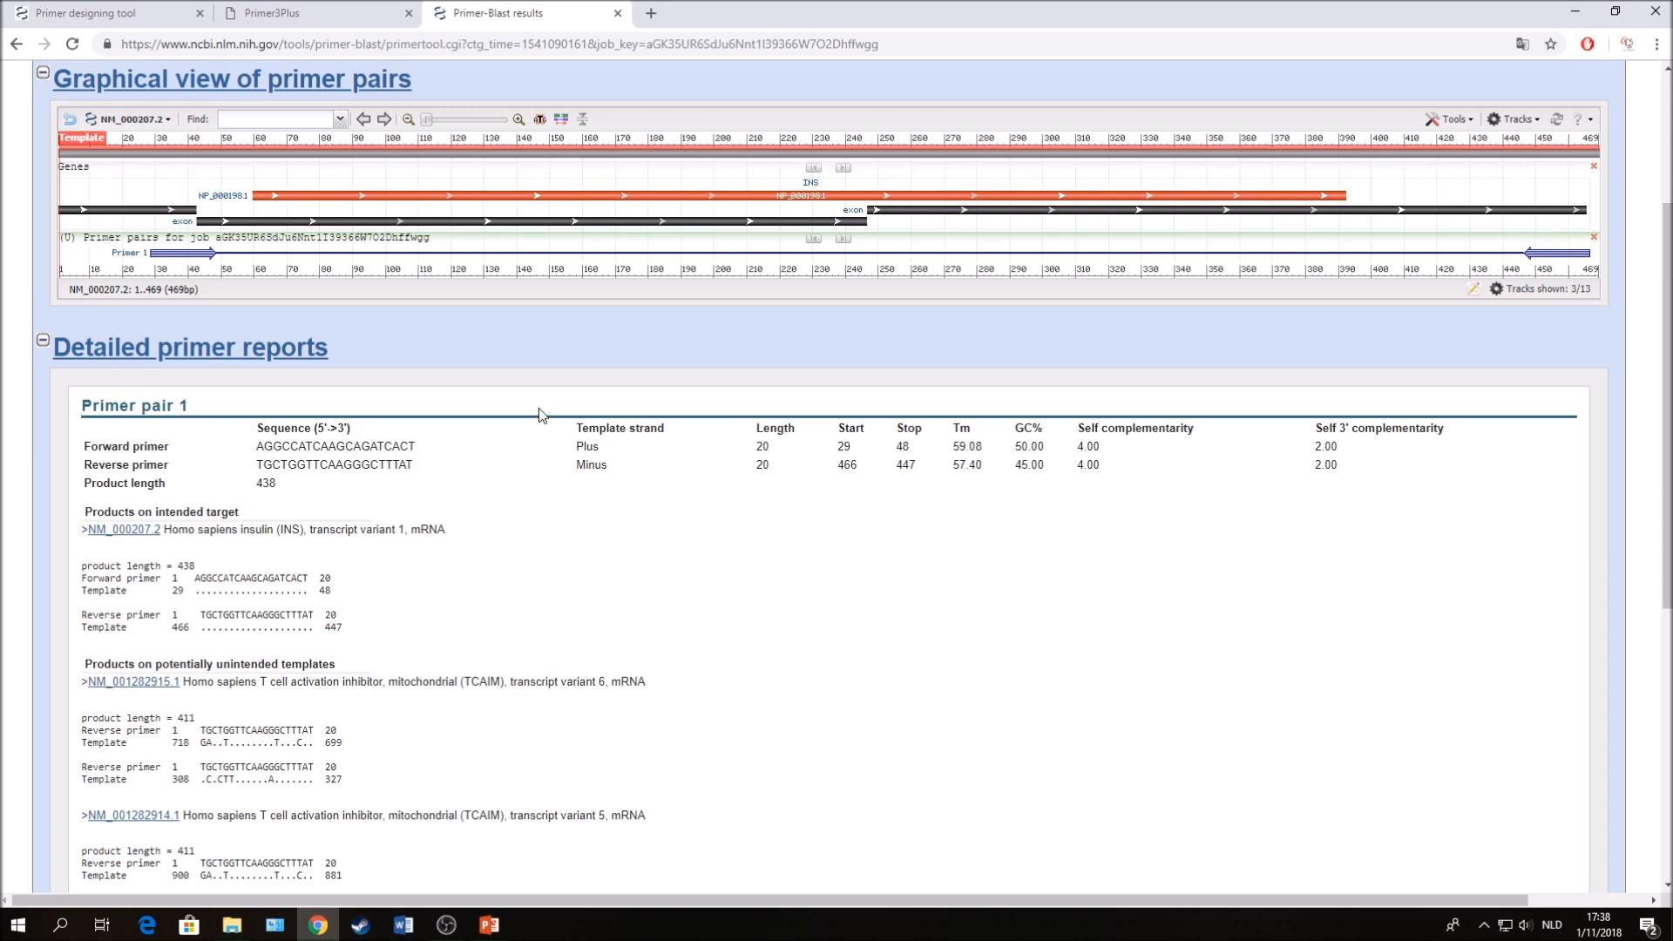
Examine the products on the intended insulin target and on potentially unintended templates in the detailed primer report.
{"action": "scroll", "coordinate": [540, 410], "scroll_direction": "down", "scroll_amount": 1}
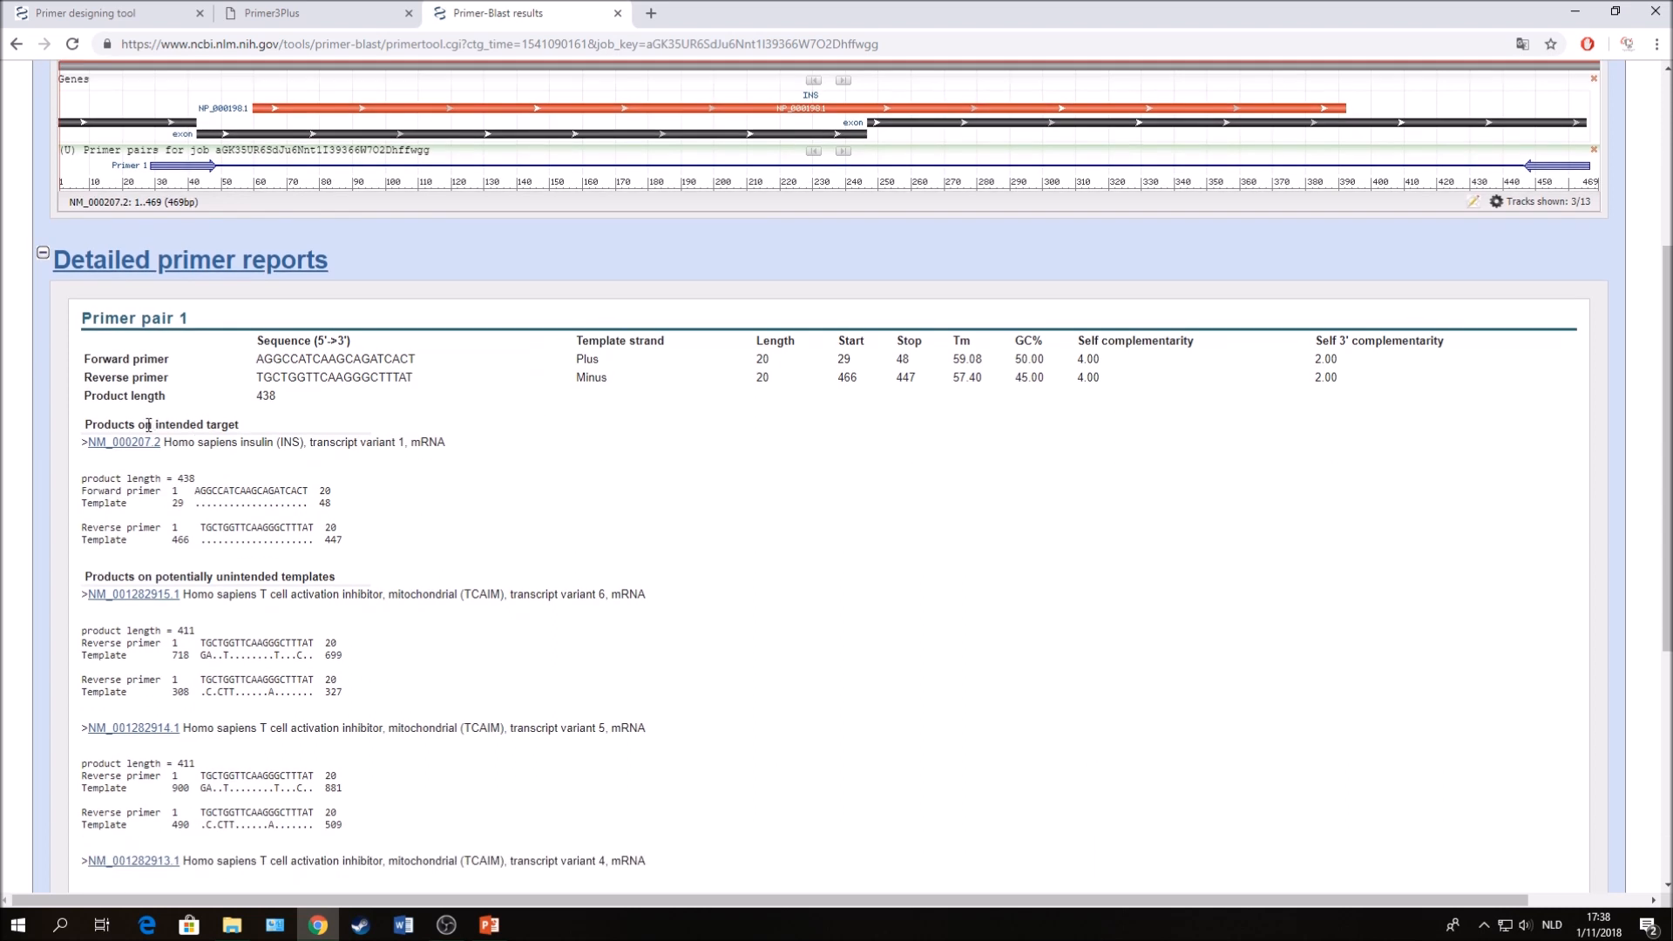
{"action": "scroll", "coordinate": [148, 425], "scroll_direction": "down", "scroll_amount": 2}
{"action": "left_click_drag", "start_coordinate": [156, 251], "coordinate": [252, 253]}
{"action": "left_click", "coordinate": [442, 321]}
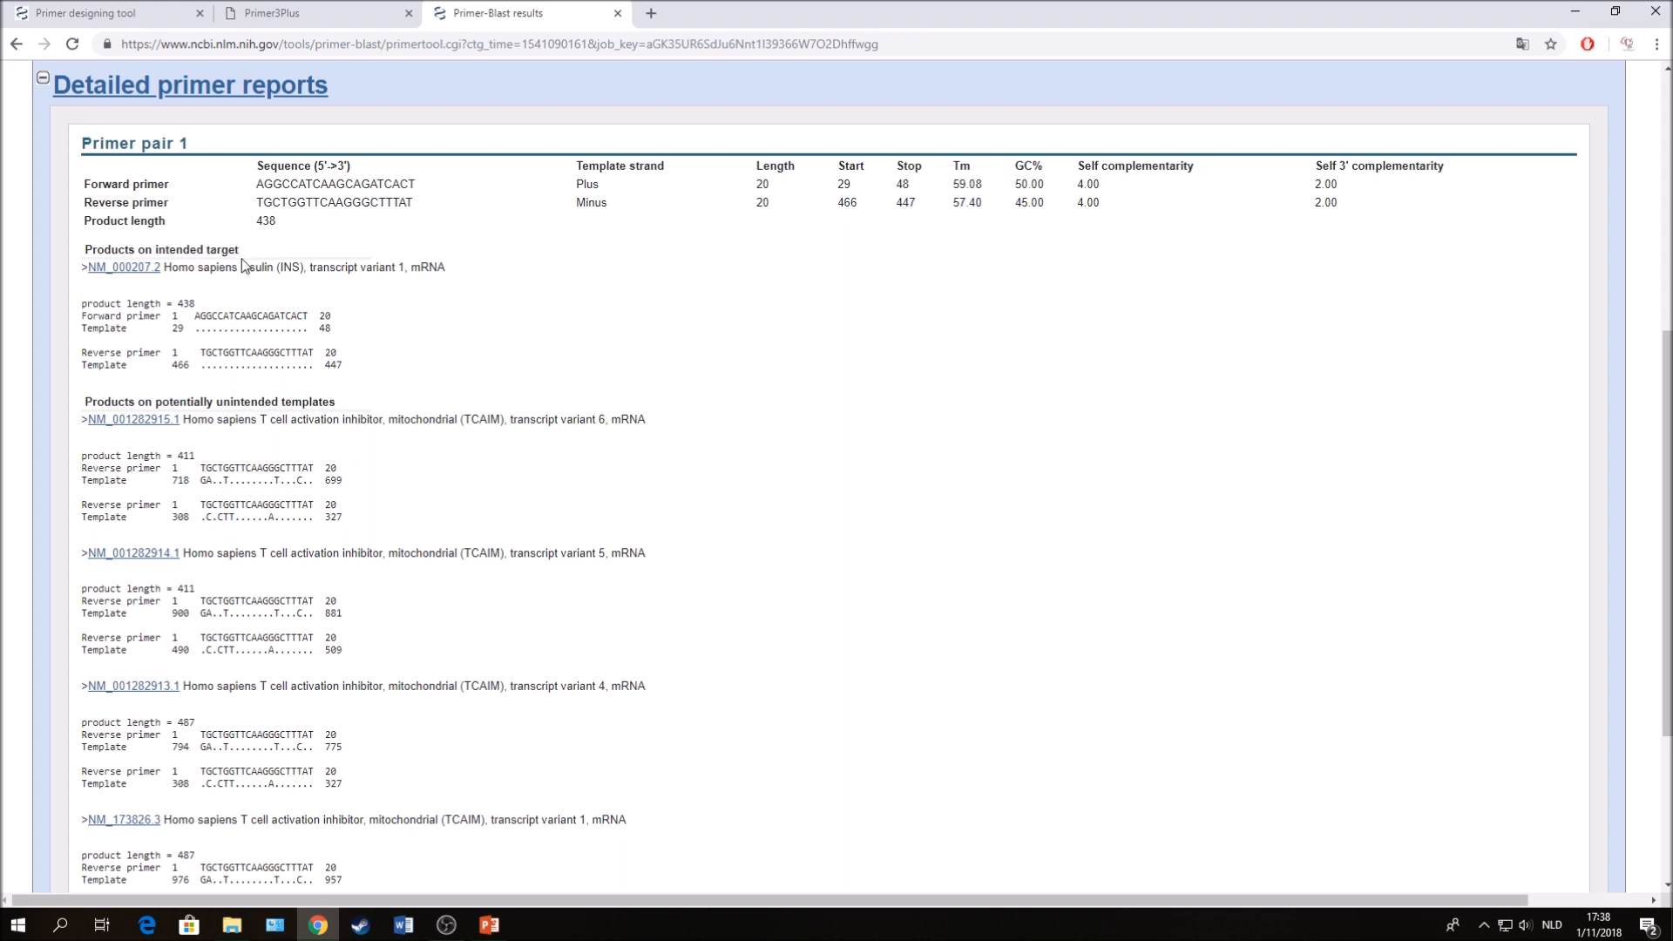
{"action": "left_click_drag", "start_coordinate": [199, 269], "coordinate": [324, 271]}
{"action": "left_click", "coordinate": [367, 298]}
{"action": "scroll", "coordinate": [281, 385], "scroll_direction": "down", "scroll_amount": 2}
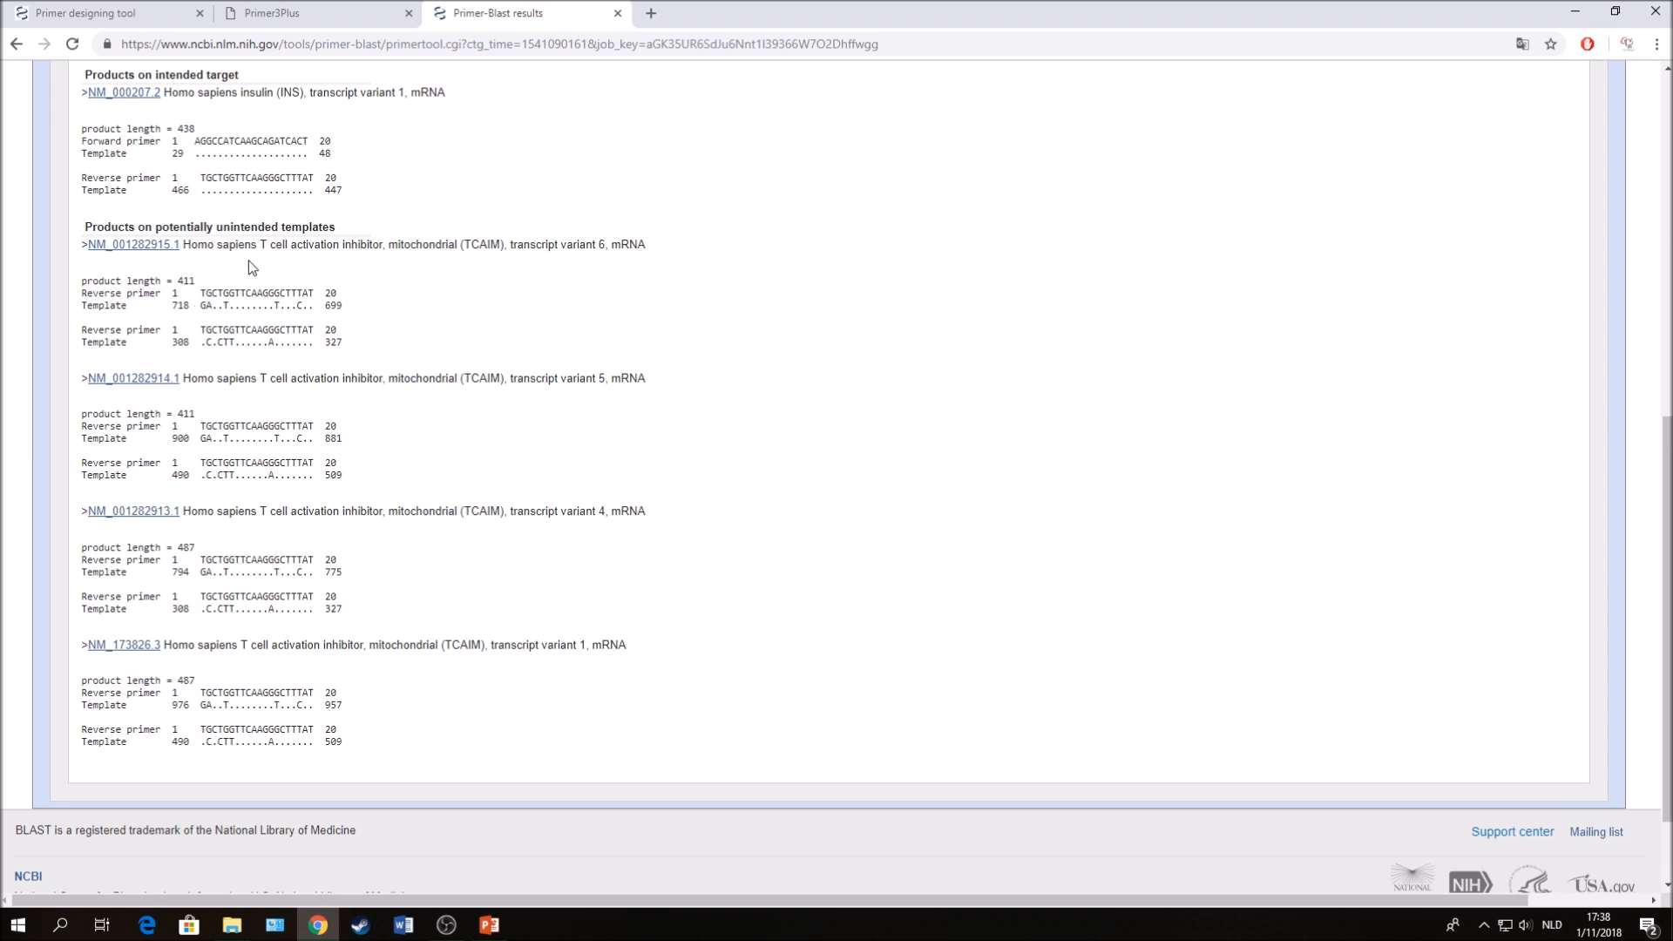
{"action": "scroll", "coordinate": [260, 296], "scroll_direction": "down", "scroll_amount": 2}
{"action": "scroll", "coordinate": [370, 402], "scroll_direction": "up", "scroll_amount": 3}
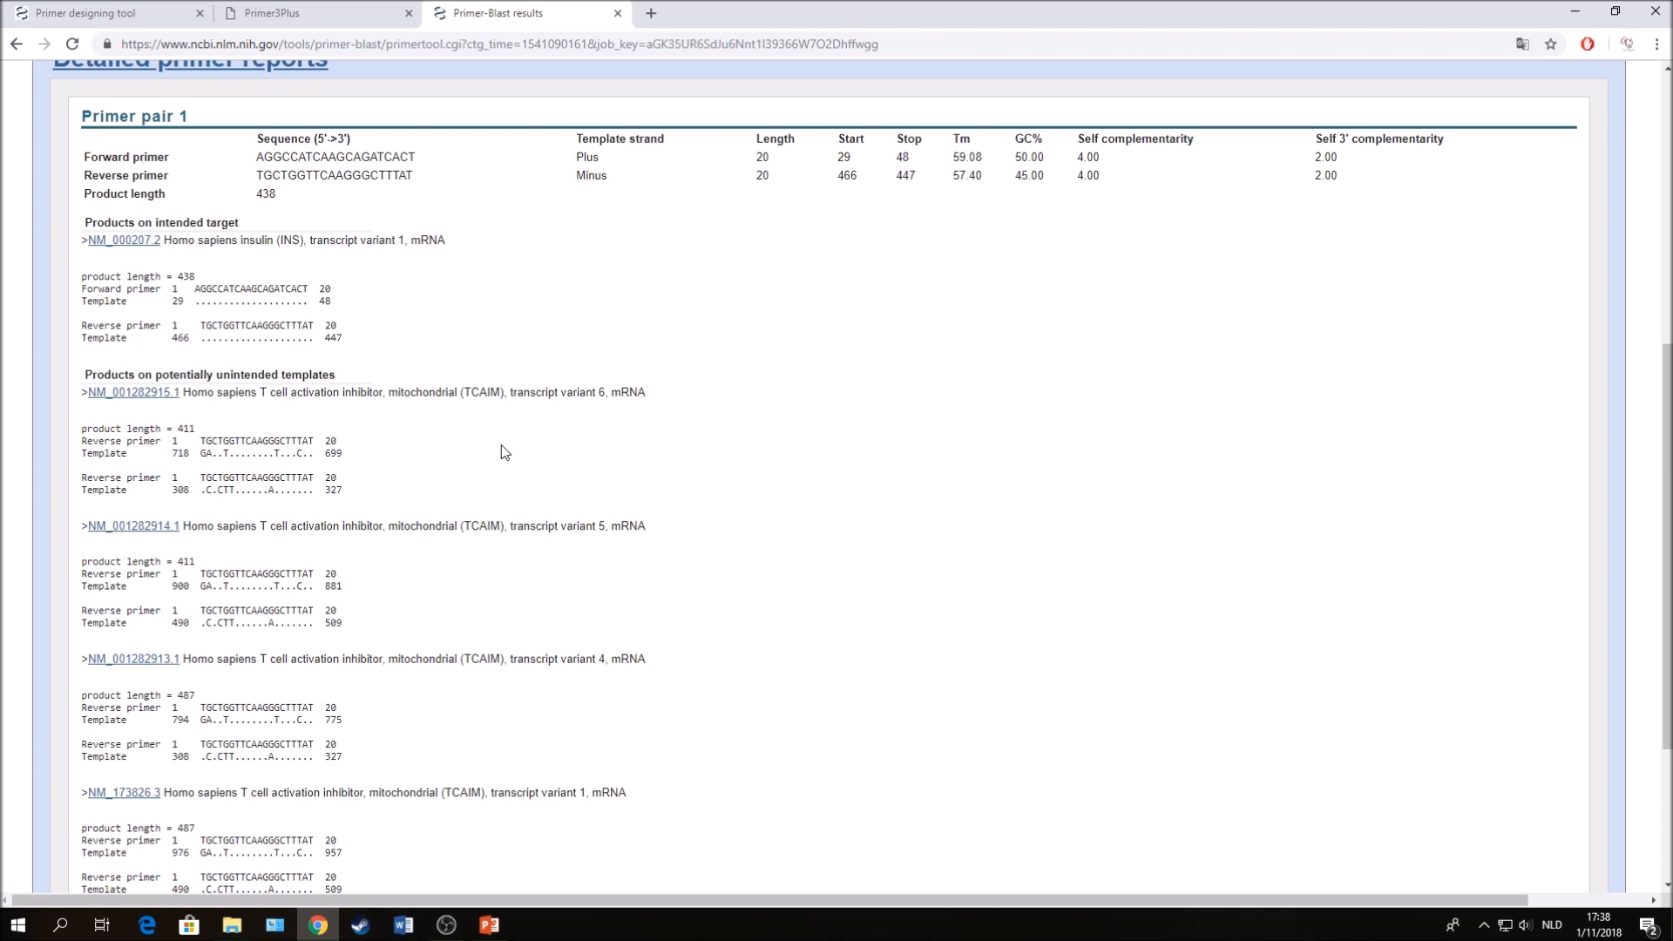
{"action": "scroll", "coordinate": [471, 458], "scroll_direction": "down", "scroll_amount": 3}
{"action": "scroll", "coordinate": [512, 513], "scroll_direction": "up", "scroll_amount": 10}
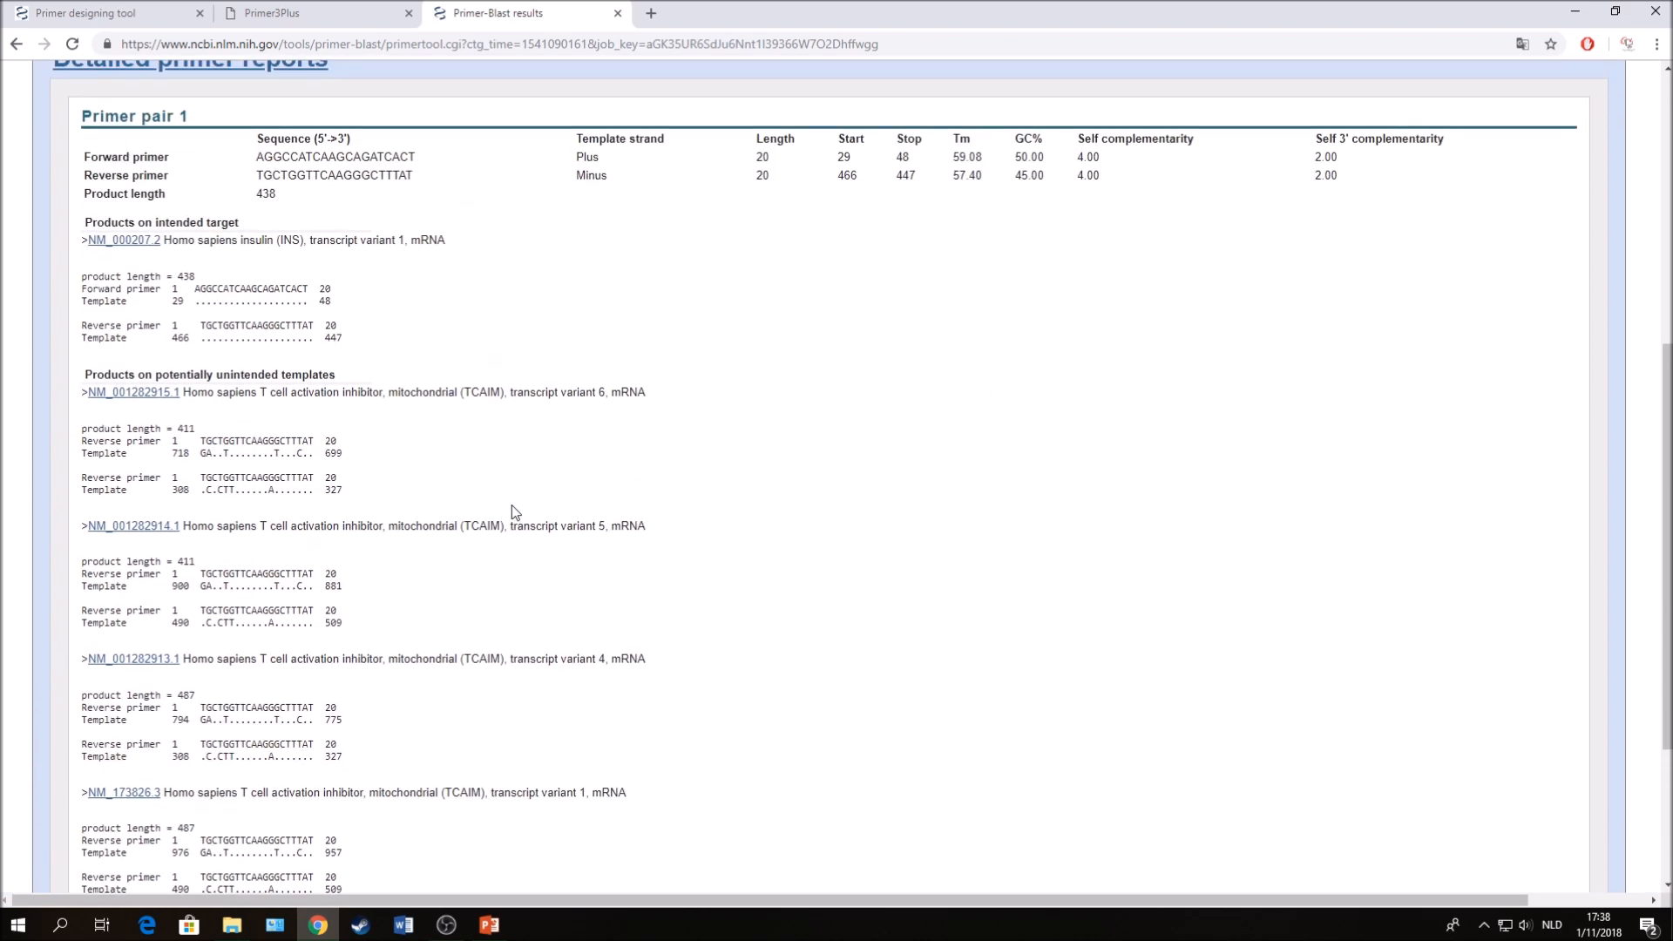